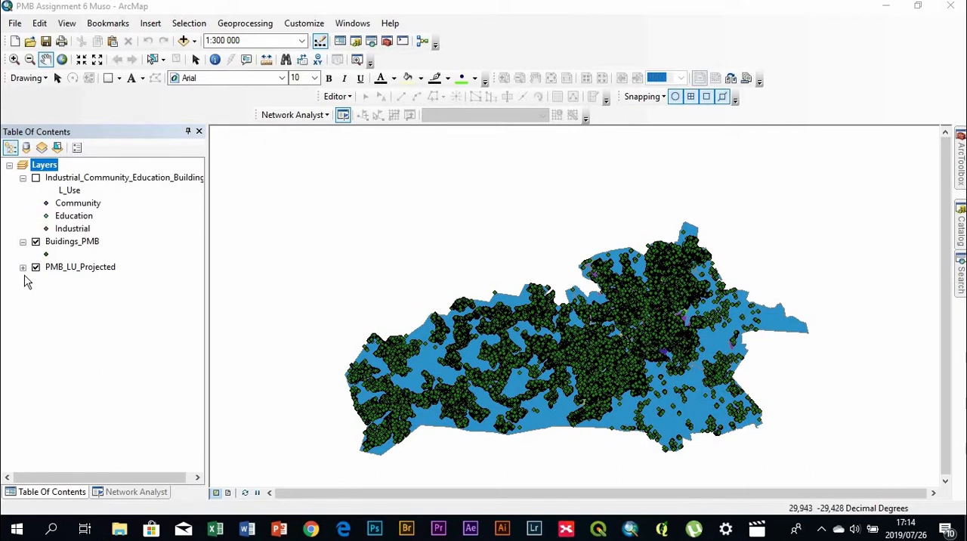
Hide the Buidings_PMB layer and rename the PMB_LU_Projected layer to Pietermaritzburg Land Uses
left_click(36, 242)
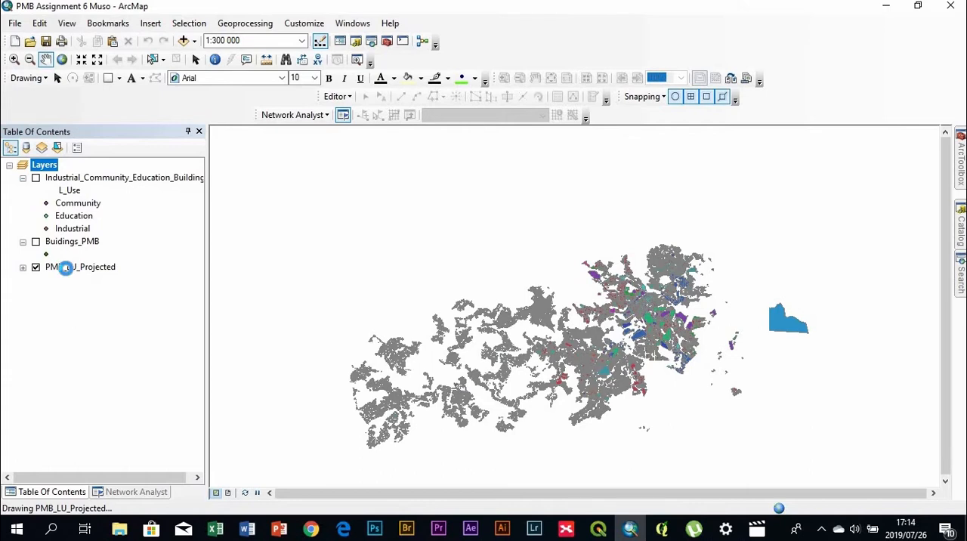
right_click(59, 270)
double_click(59, 272)
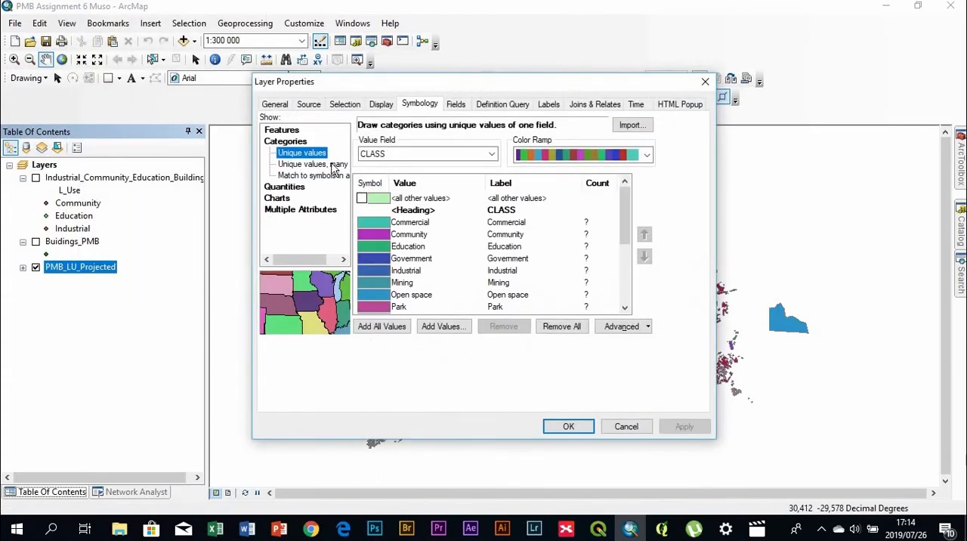
left_click(285, 108)
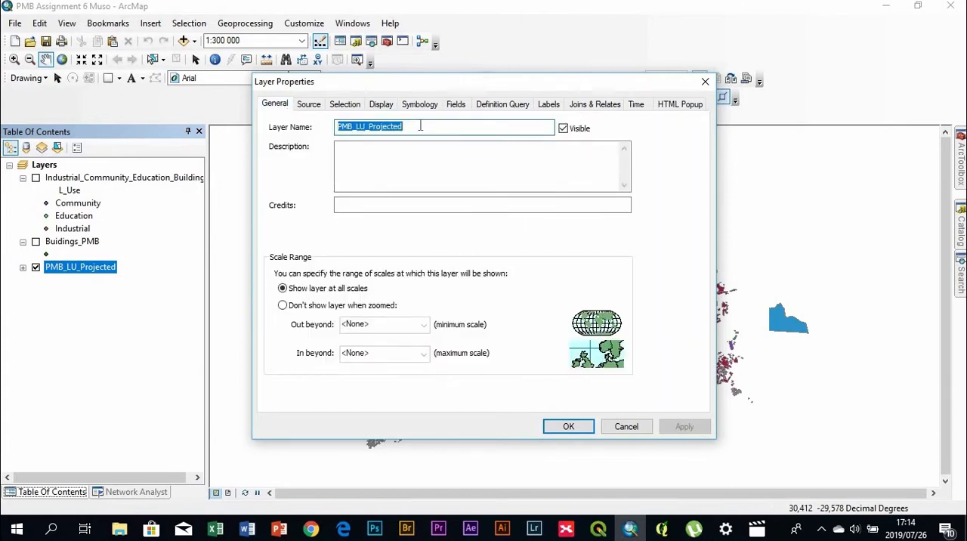
left_click(421, 126)
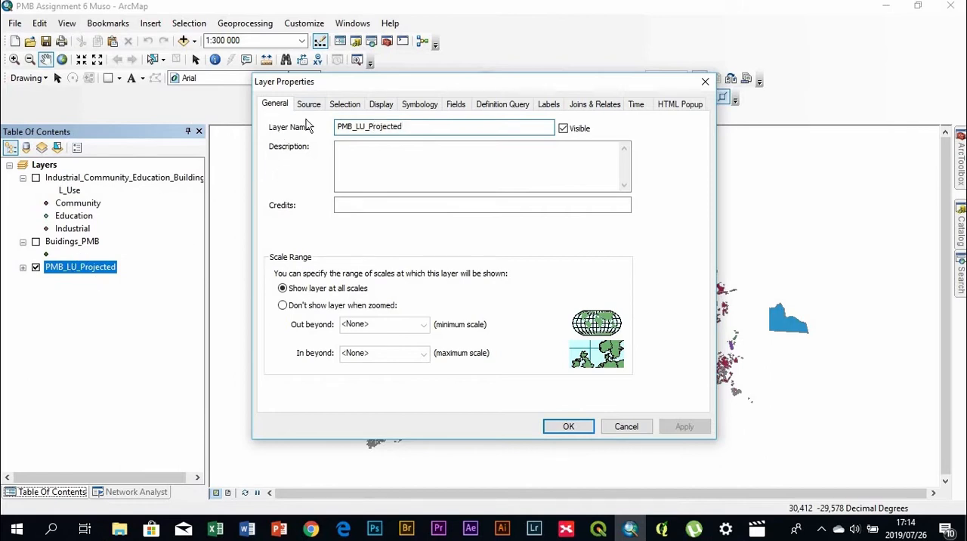
key("BackSpace")
key("BackSpace")
key("BackSpace")
key("BackSpace")
key("BackSpace")
key("BackSpace")
key("BackSpace")
key("BackSpace")
key("BackSpace")
key("BackSpace")
key("BackSpace")
key("BackSpace")
key("BackSpace")
key("BackSpace")
key("BackSpace")
key("BackSpace")
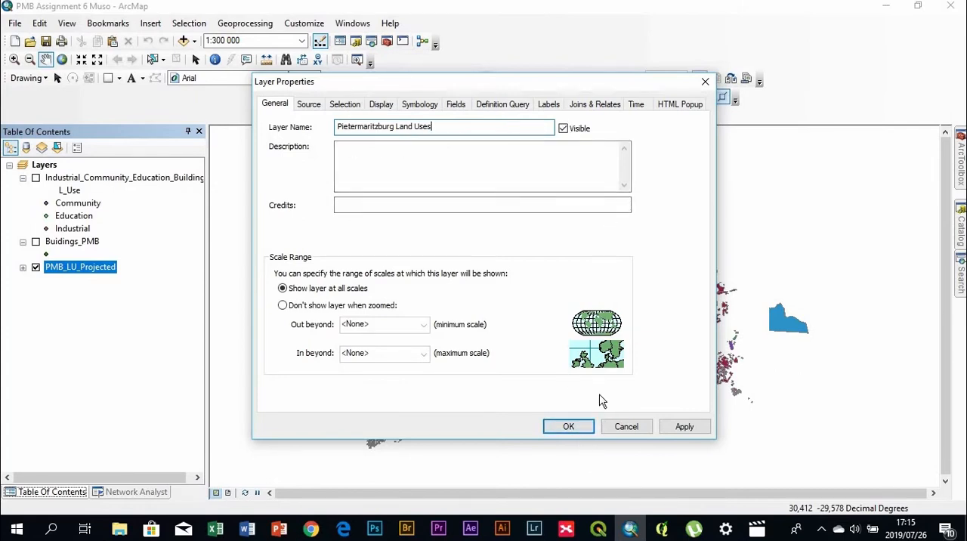
left_click(569, 428)
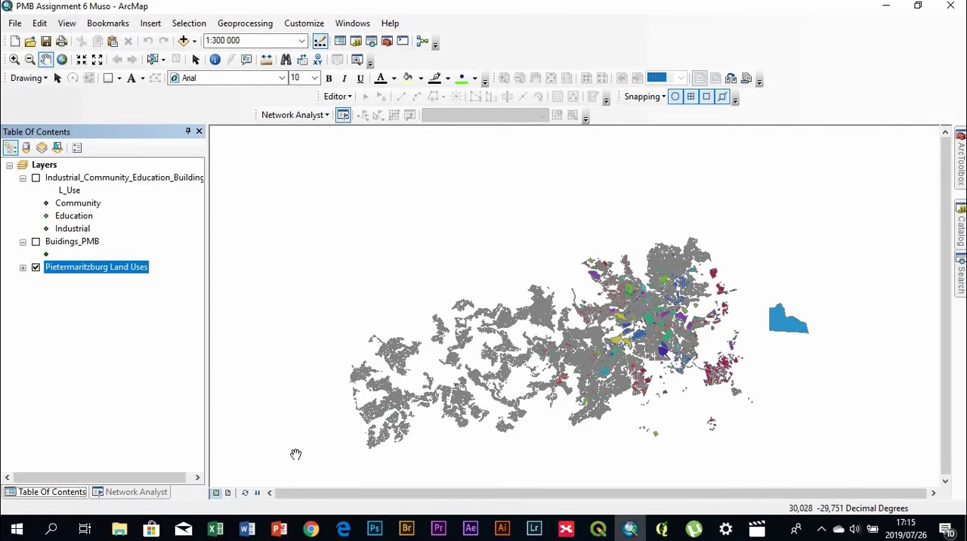
Switch to the page layout and set the paper to A3 size with landscape orientation
left_click(230, 494)
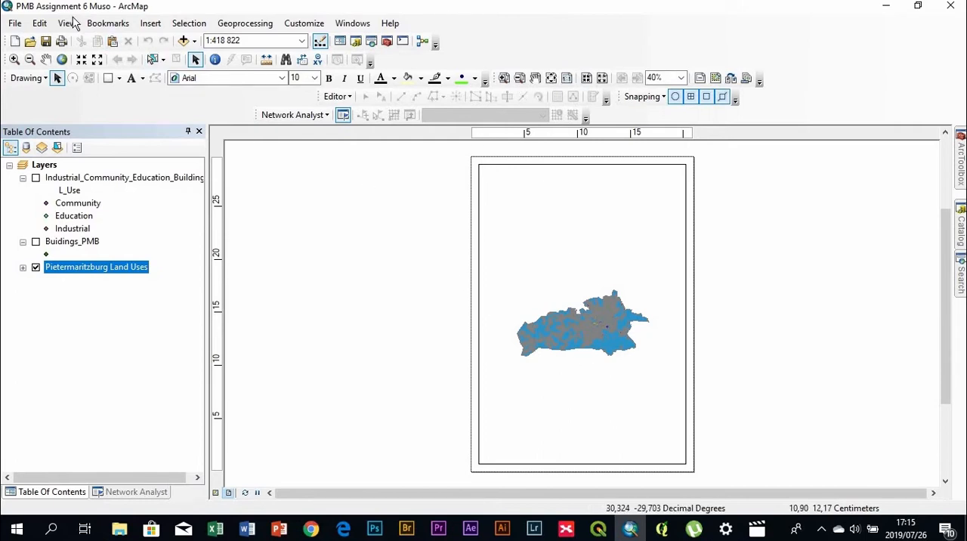
left_click(17, 24)
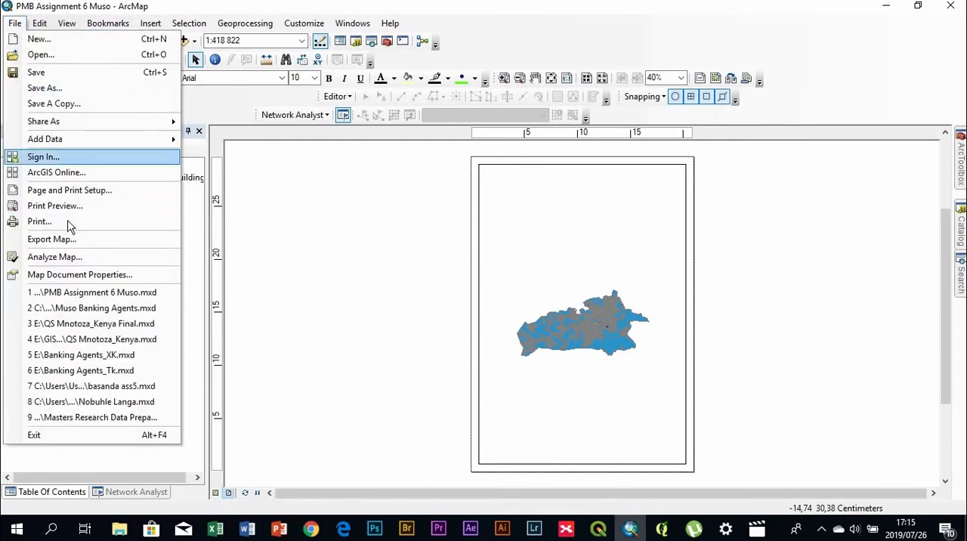
left_click(95, 192)
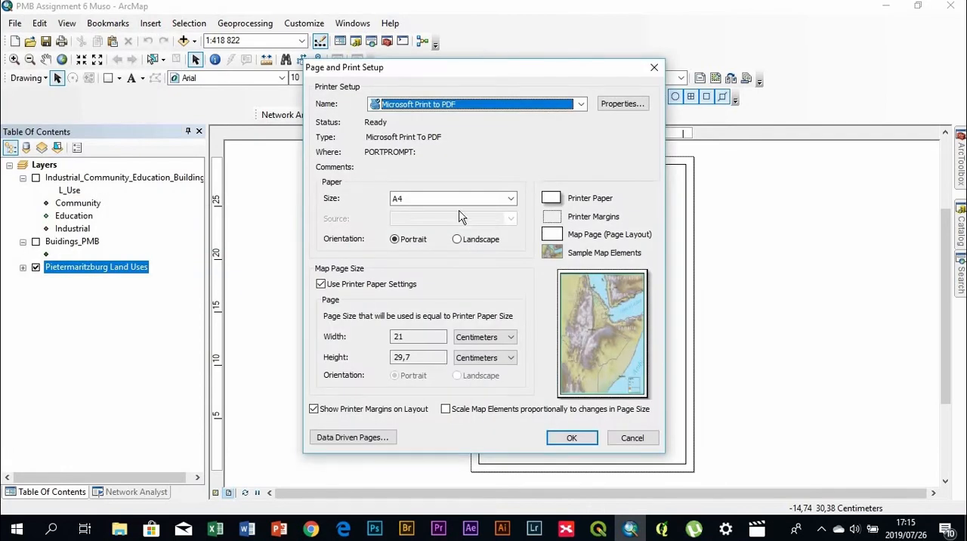
left_click(511, 199)
scroll(421, 255, "up", 1)
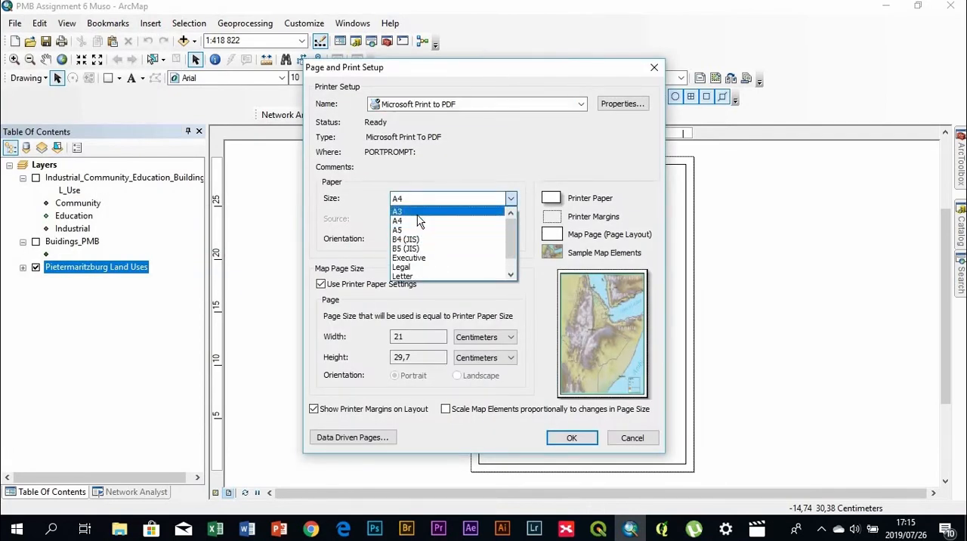
left_click(404, 212)
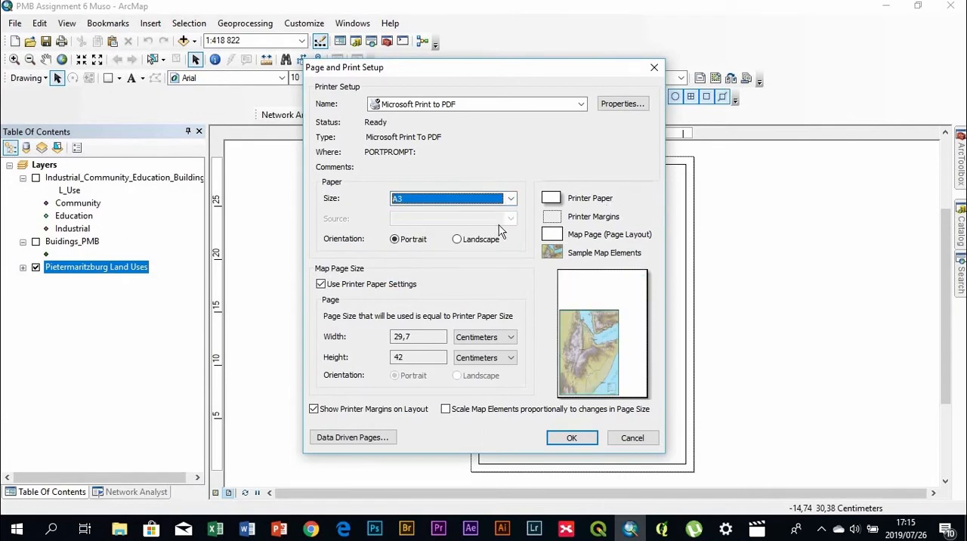
left_click(458, 239)
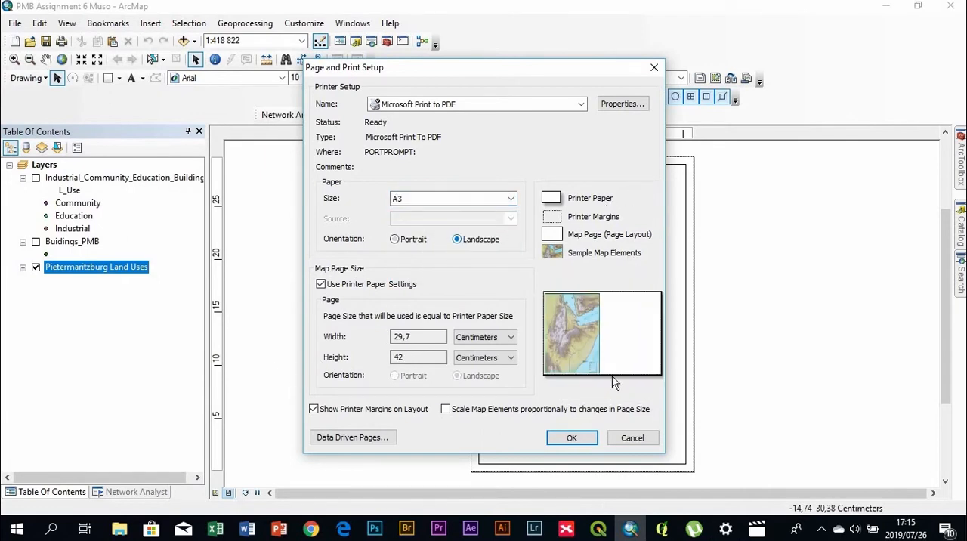
left_click(572, 439)
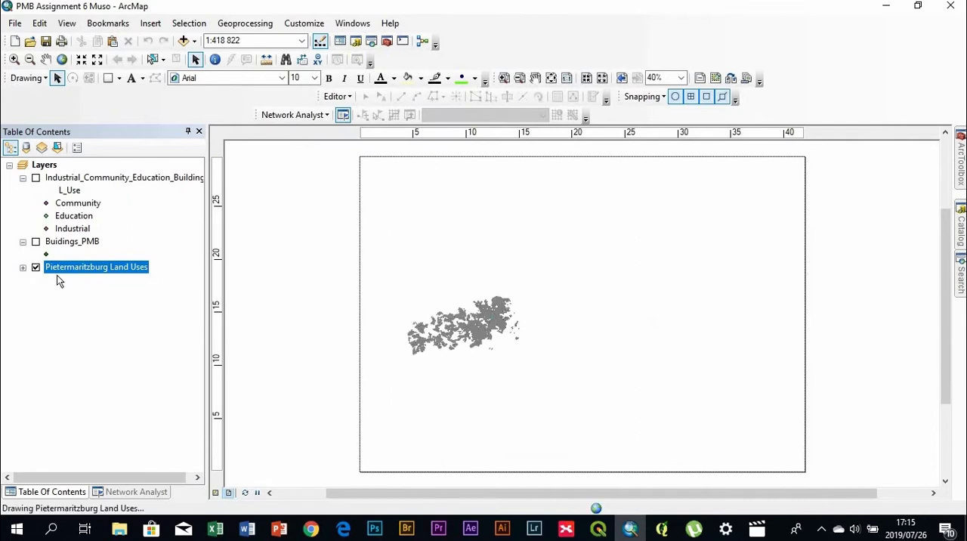
Expand and hide the Pietermaritzburg Land Uses layer, and widen the data frame to fill the landscape page
left_click(23, 267)
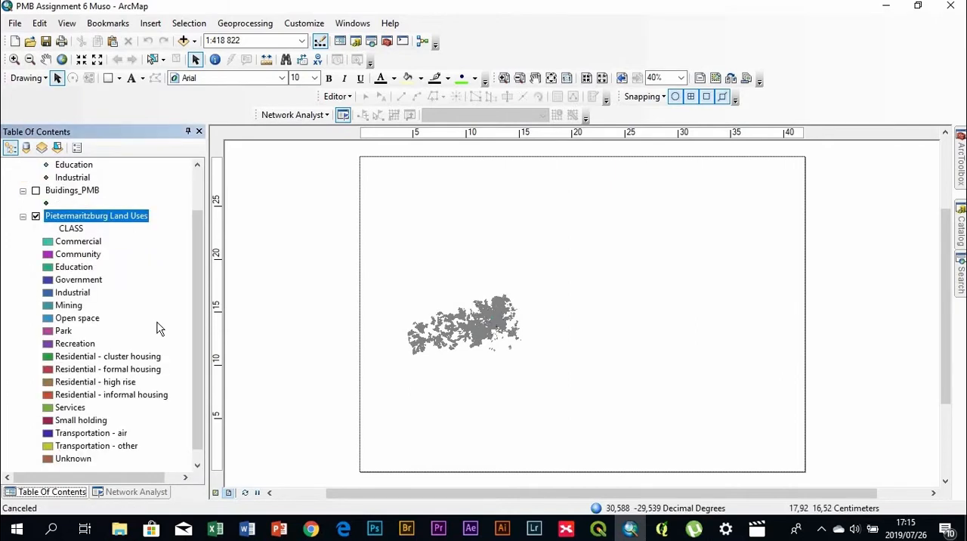
left_click(35, 217)
left_click(560, 337)
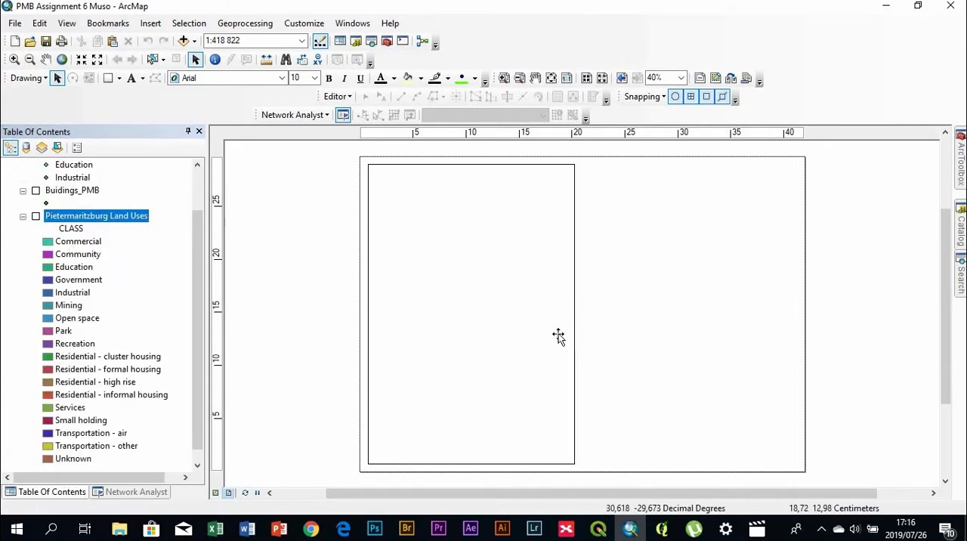
left_click_drag(578, 316, 802, 335)
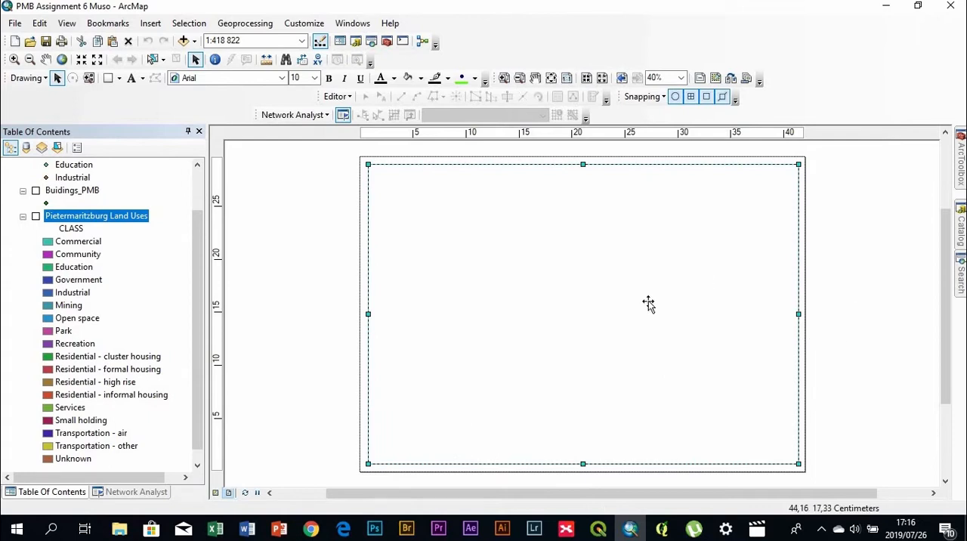
left_click(845, 375)
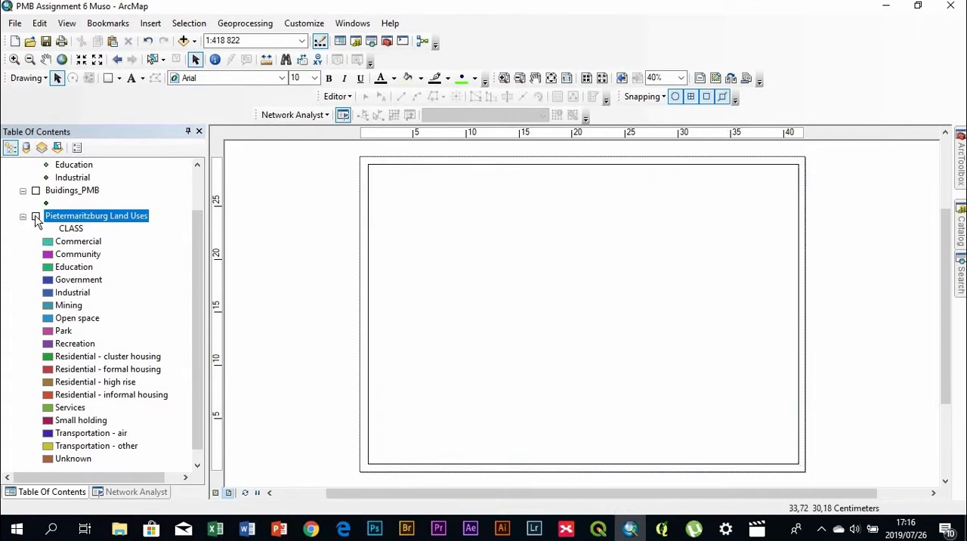
left_click(35, 217)
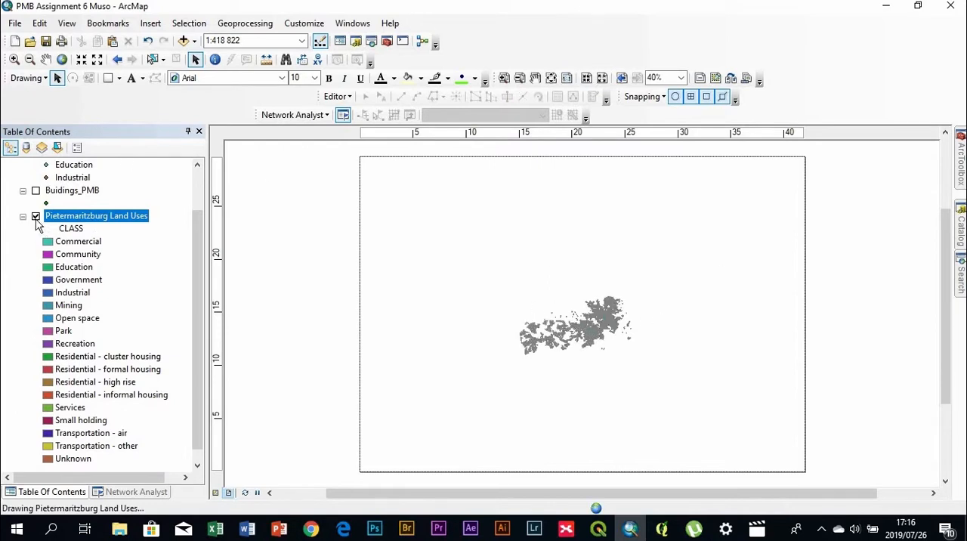
left_click(35, 219)
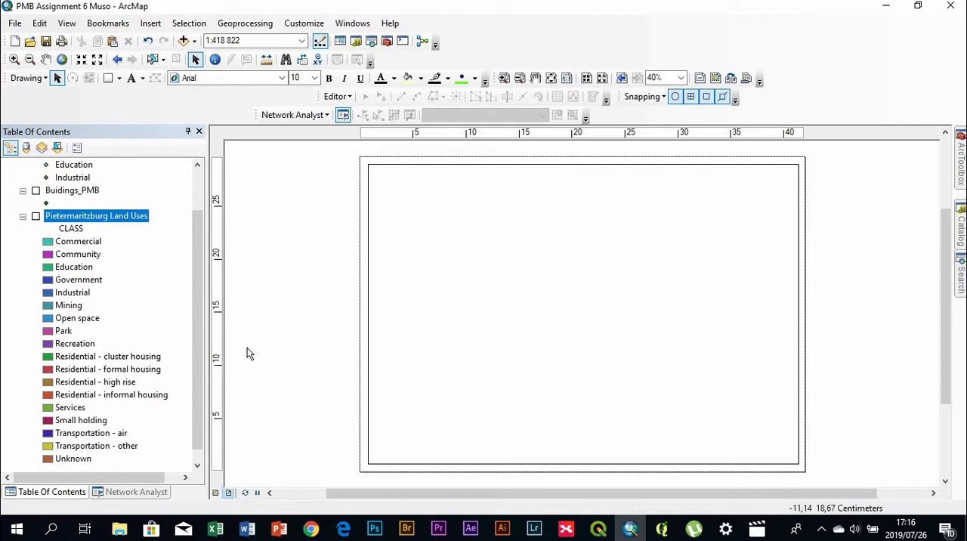
left_click_drag(203, 365, 202, 315)
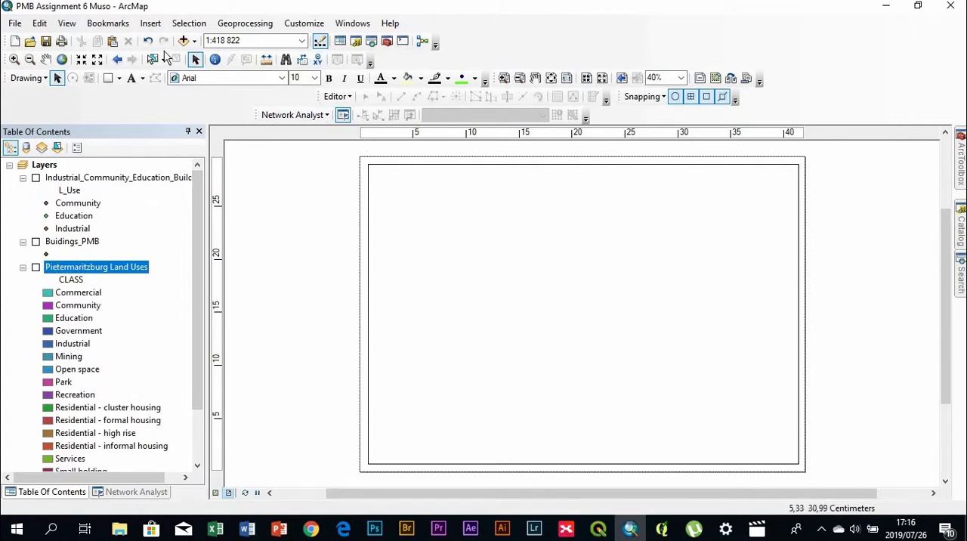
left_click(155, 25)
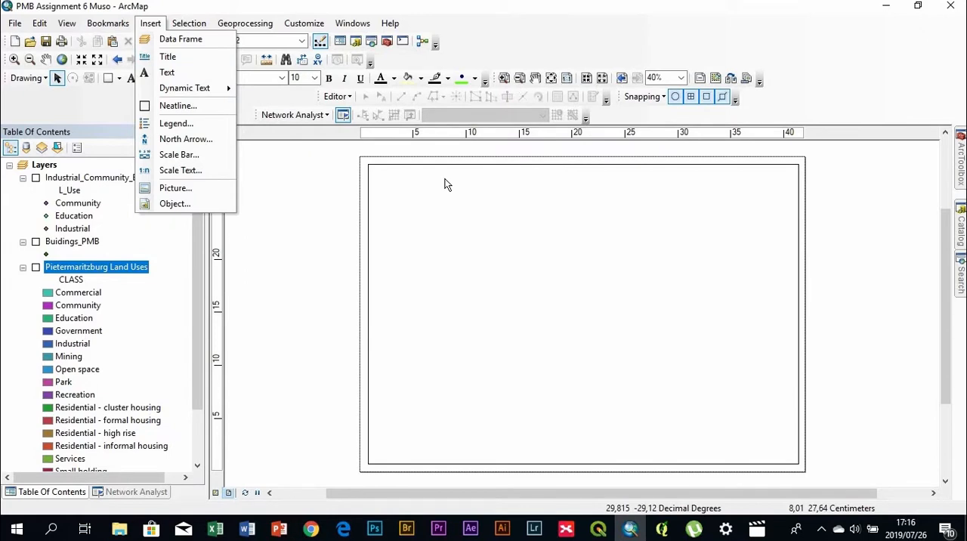
left_click(487, 229)
left_click(486, 229)
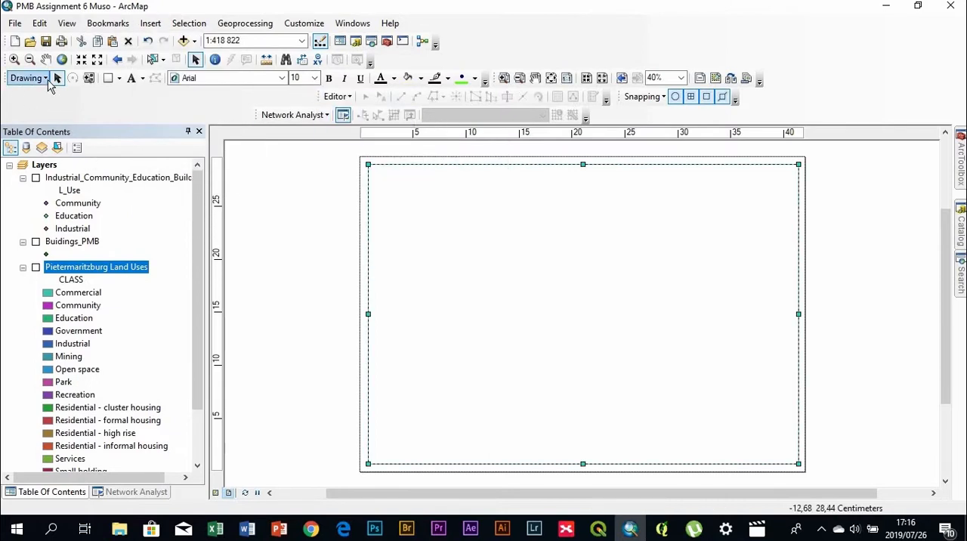
Undock the Draw toolbar and close it
mouse_move(6, 83)
left_mouse_down()
mouse_move(45, 180)
mouse_move(38, 98)
left_mouse_up()
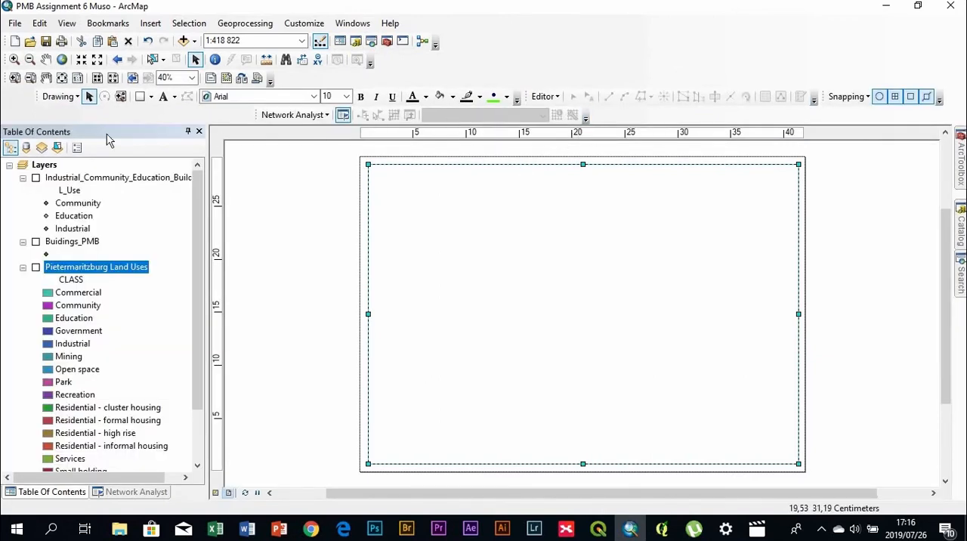
left_click_drag(43, 96, 283, 285)
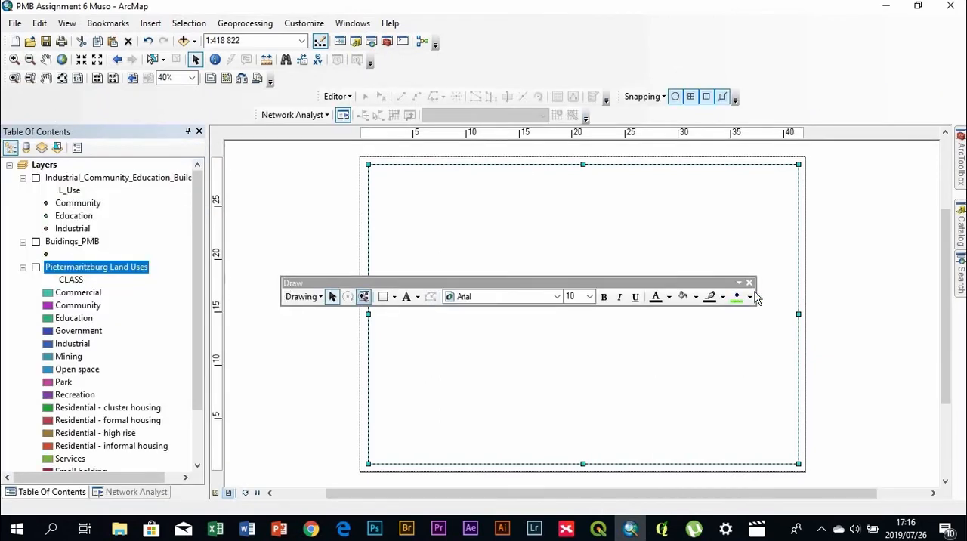
left_click(751, 283)
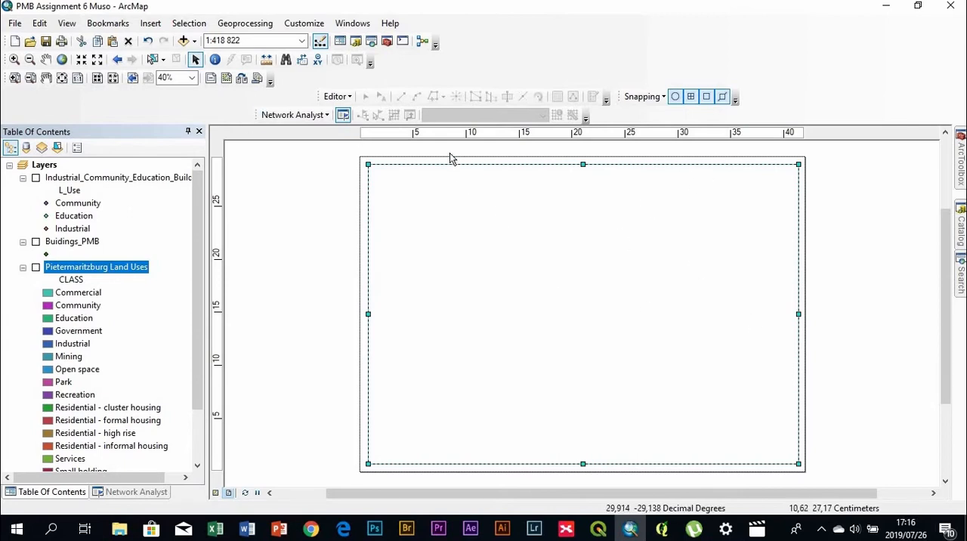
Show the Draw toolbar and dock it above the table of contents
left_click(352, 23)
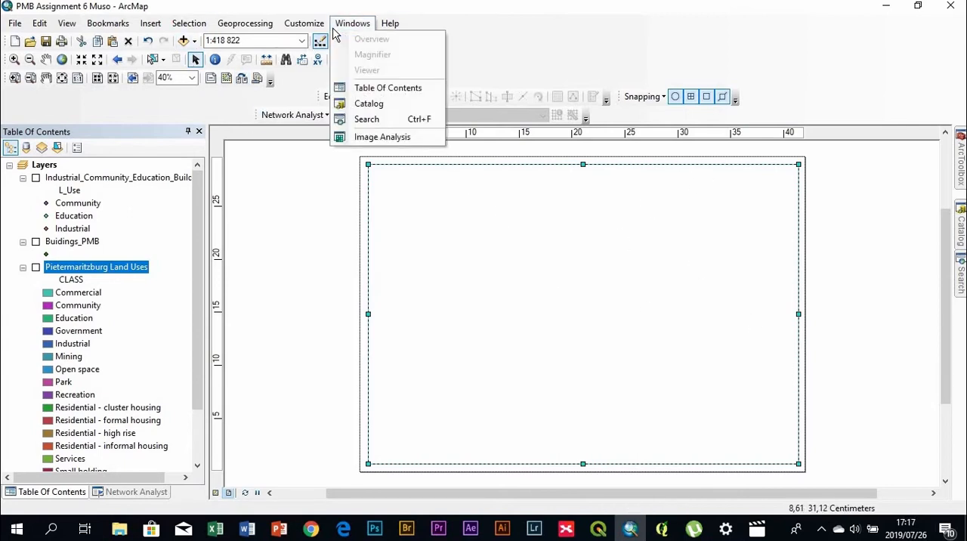
left_click(304, 23)
left_click(304, 24)
left_click(304, 23)
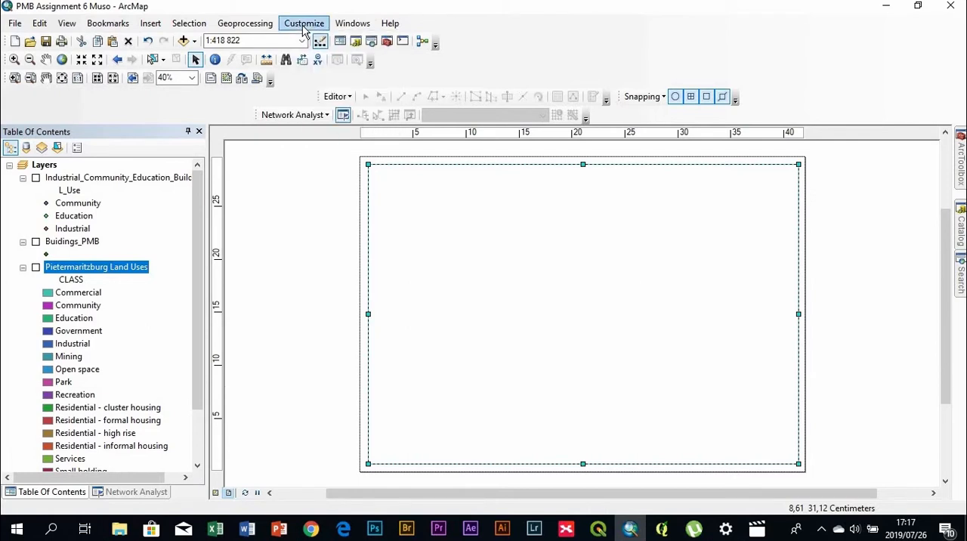
left_click(303, 24)
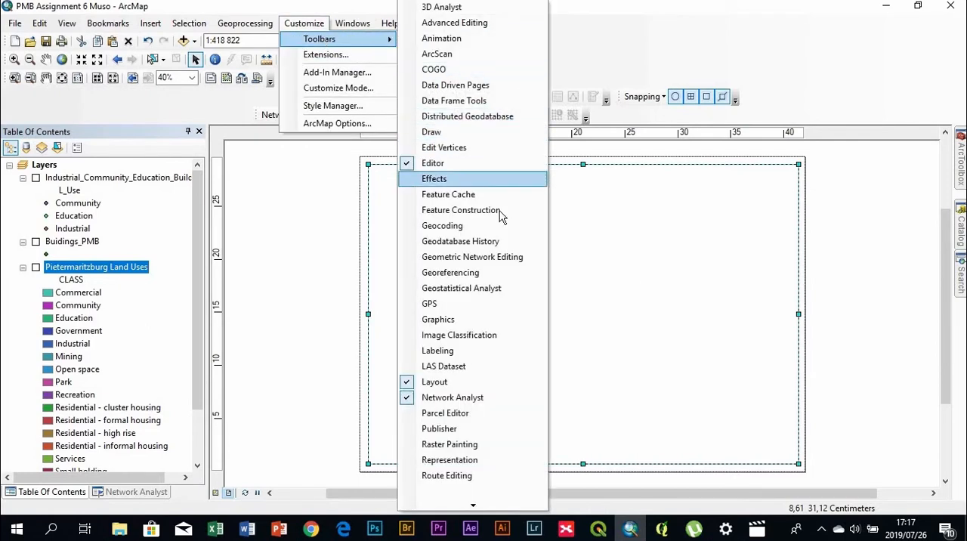
left_click(435, 132)
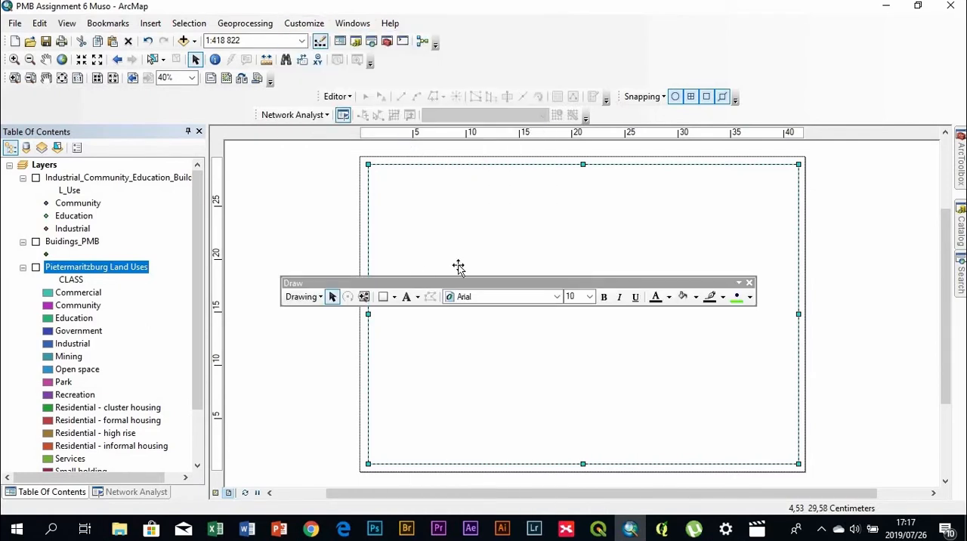
mouse_move(431, 286)
left_mouse_down()
mouse_move(272, 155)
mouse_move(144, 90)
left_mouse_up()
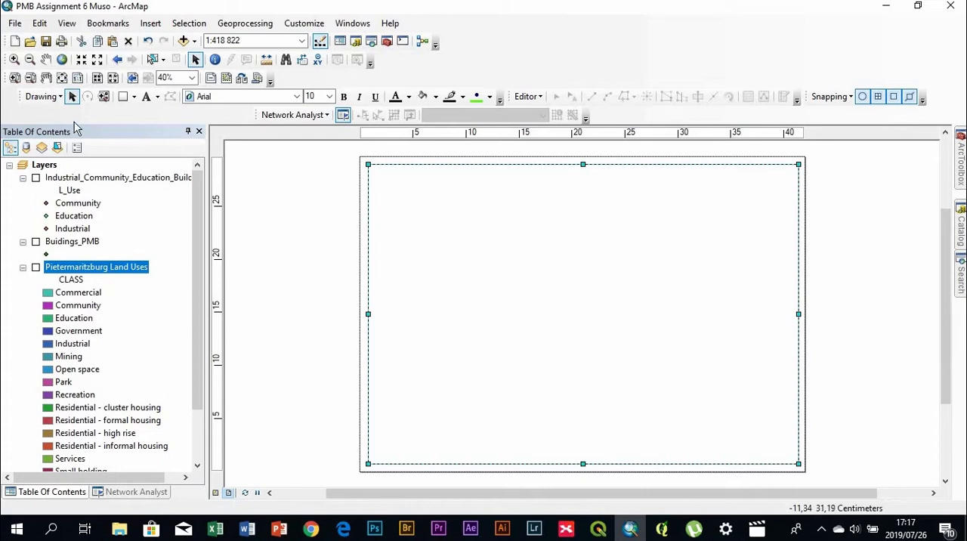
Draw a rectangle text box about 24.5 cm wide and 2.5 cm high near the page's upper edge
left_click(157, 97)
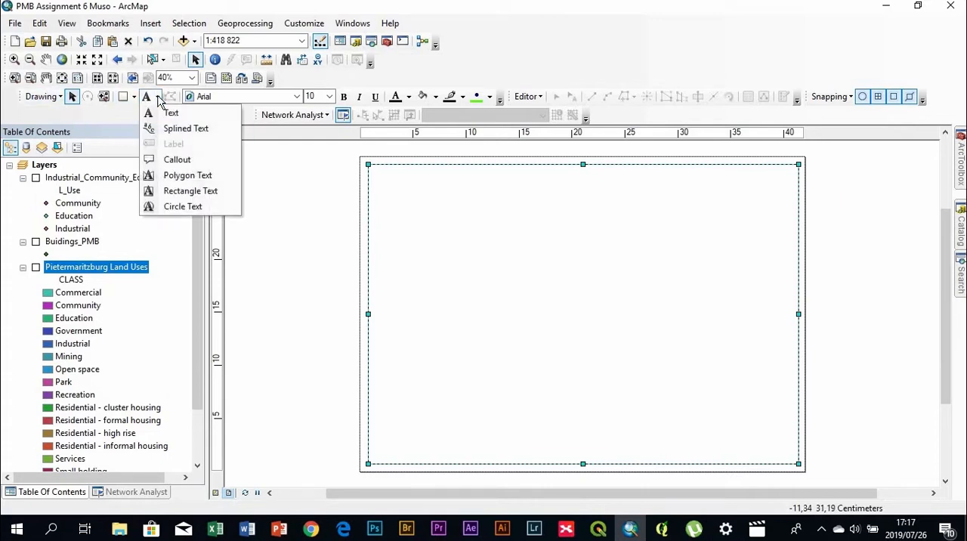
left_click(174, 193)
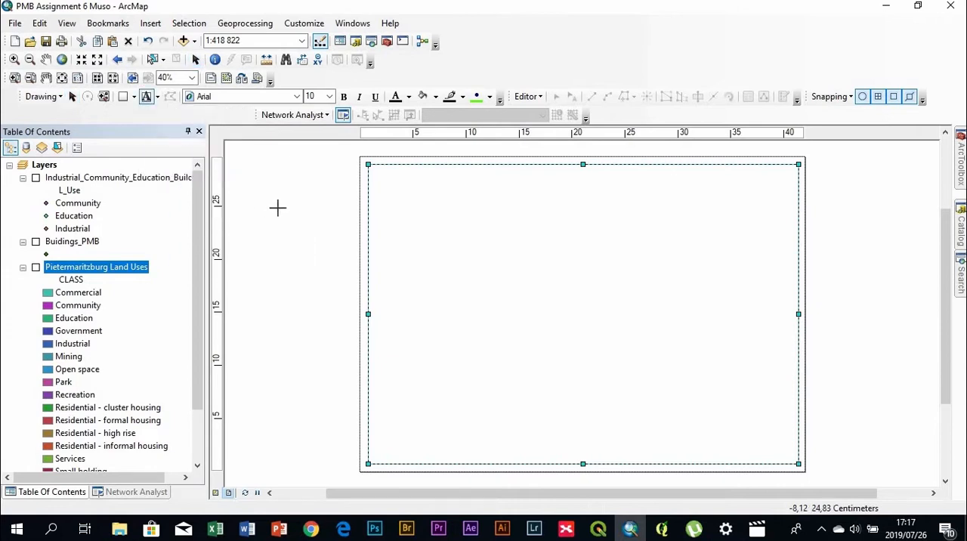
left_click_drag(461, 180, 719, 206)
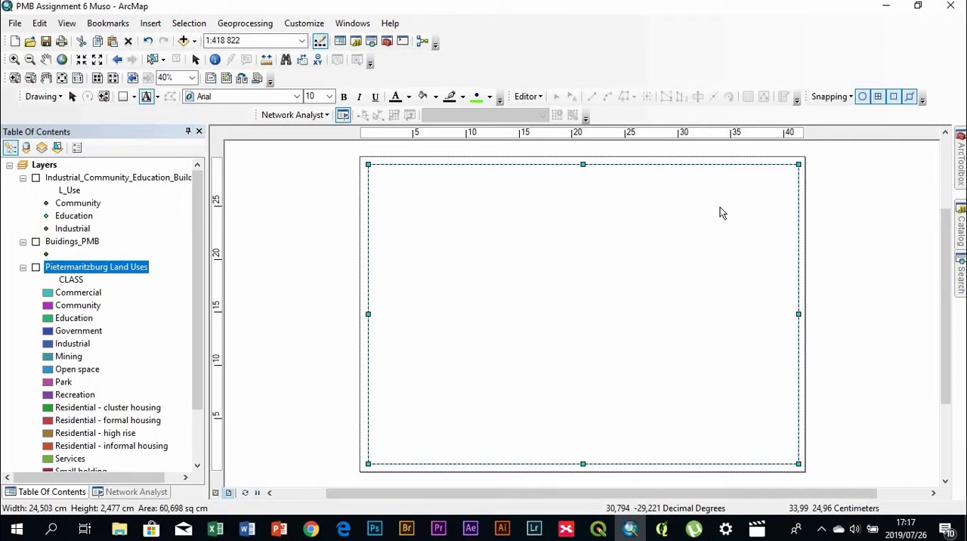
Replace the text box's placeholder text with "MAP OF PIETERMARITZBURG LAND USES"
double_click(533, 196)
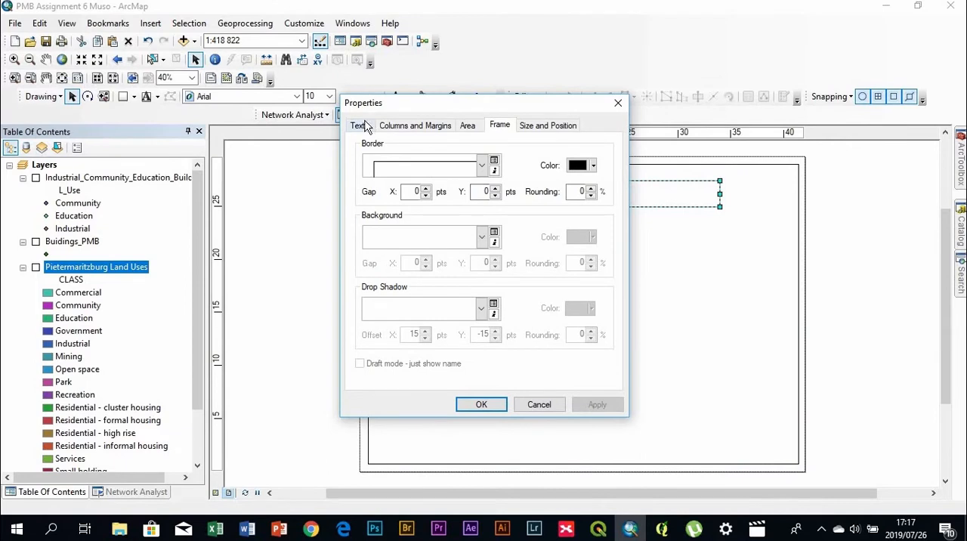
left_click(366, 126)
left_click(383, 166)
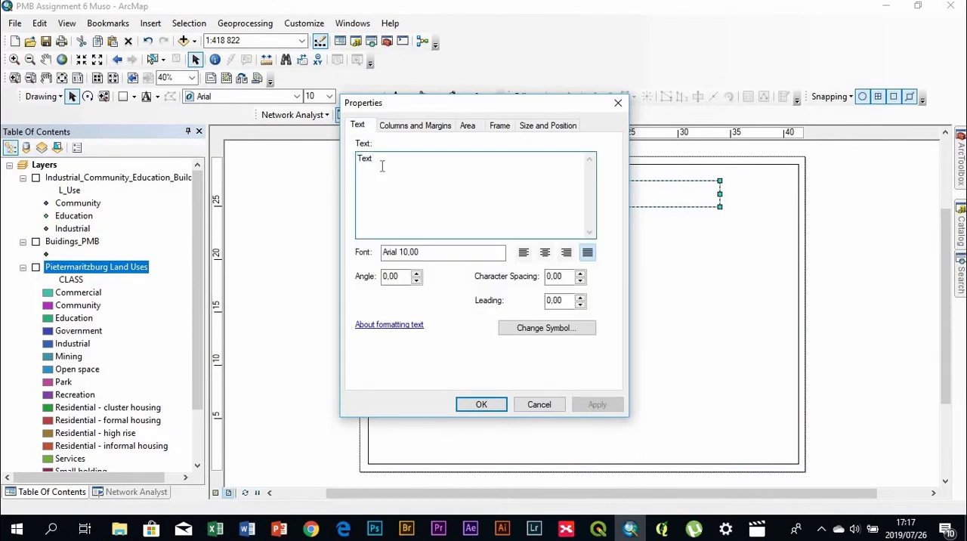
key("BackSpace")
key("BackSpace")
key("BackSpace")
key("BackSpace")
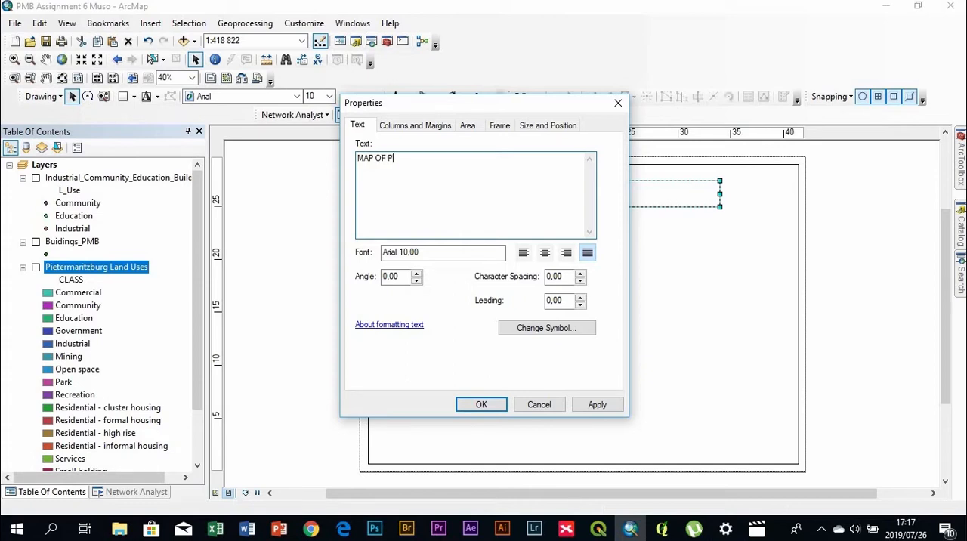
type("ETERMARITZBURG")
type("LAND USES")
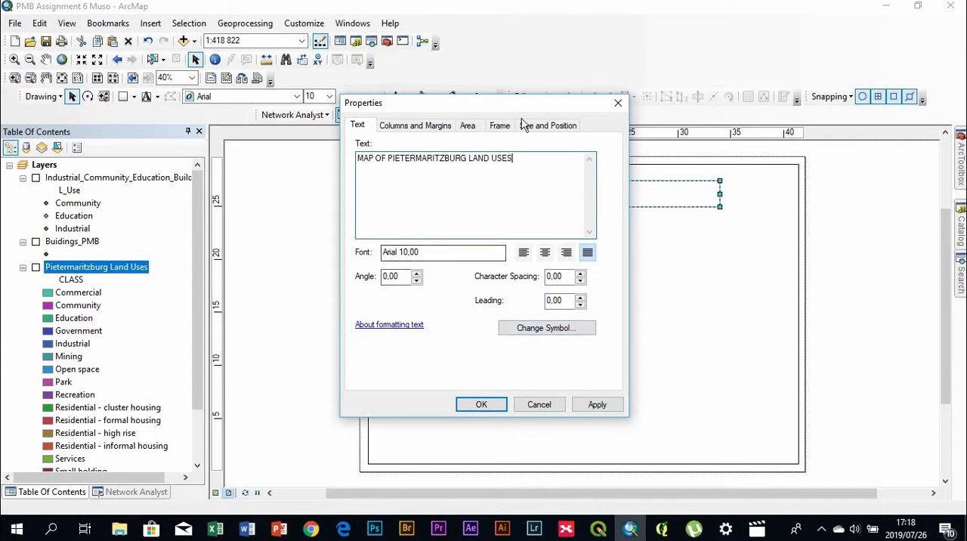
Format the map title as bold Arial at size 25 and centre it within its text box
left_click_drag(438, 106, 119, 87)
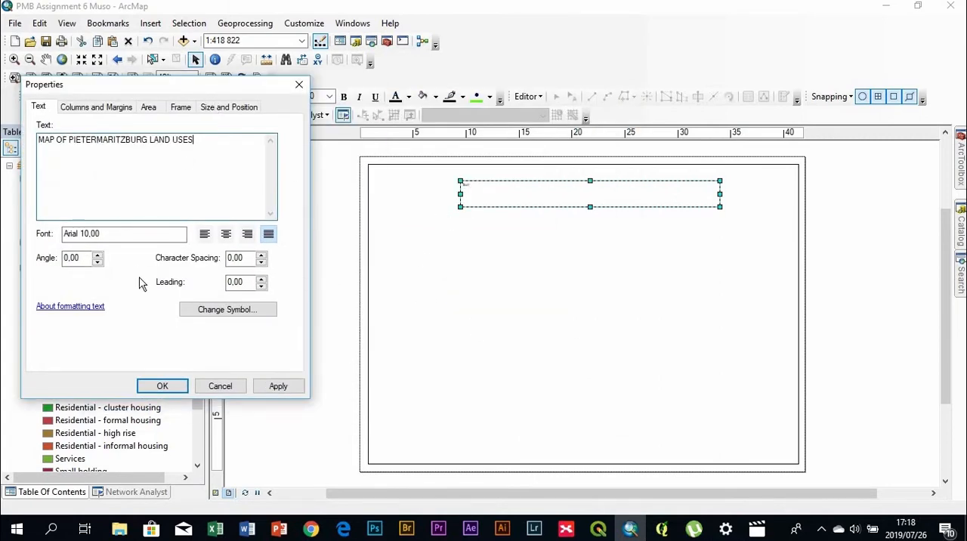
left_click(242, 316)
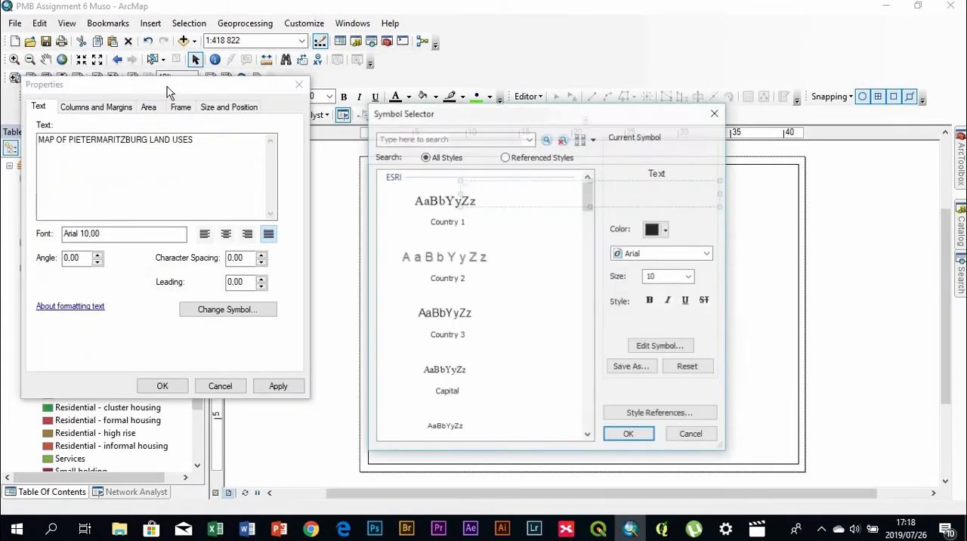
left_click(689, 277)
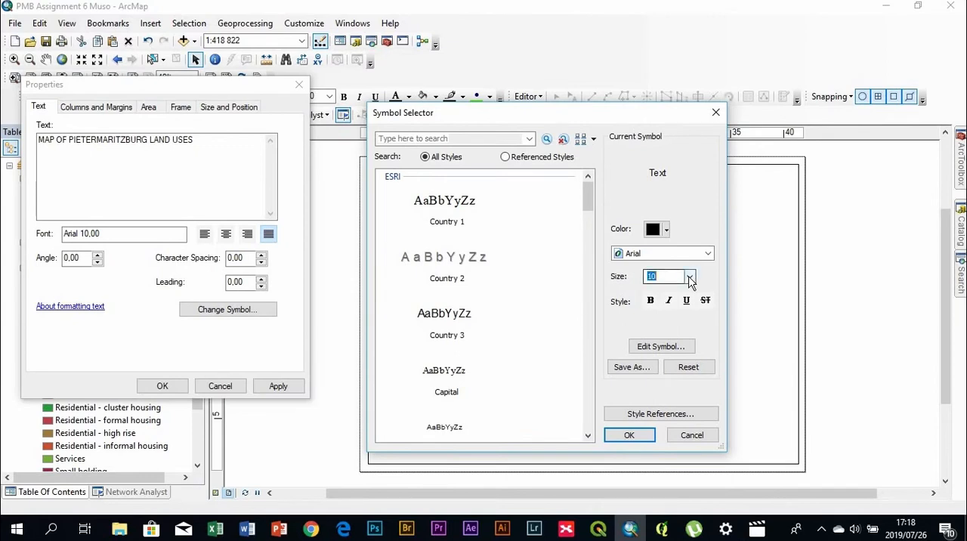
left_click(665, 278)
type("25")
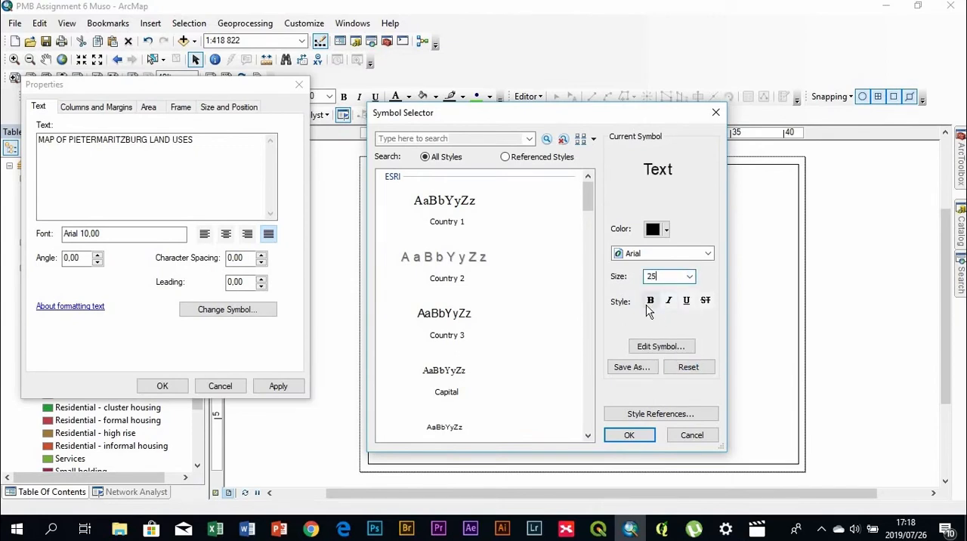
left_click(650, 300)
left_click(644, 437)
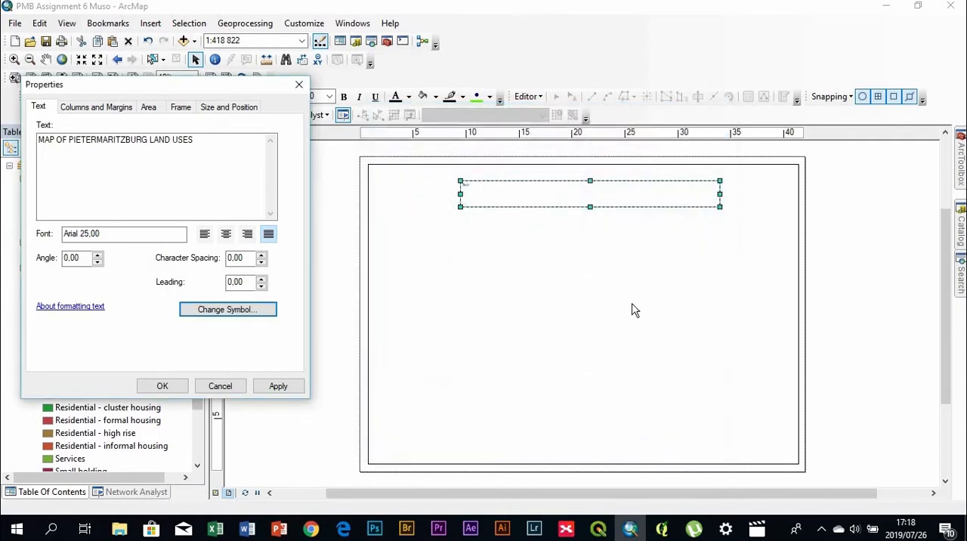
left_click(226, 234)
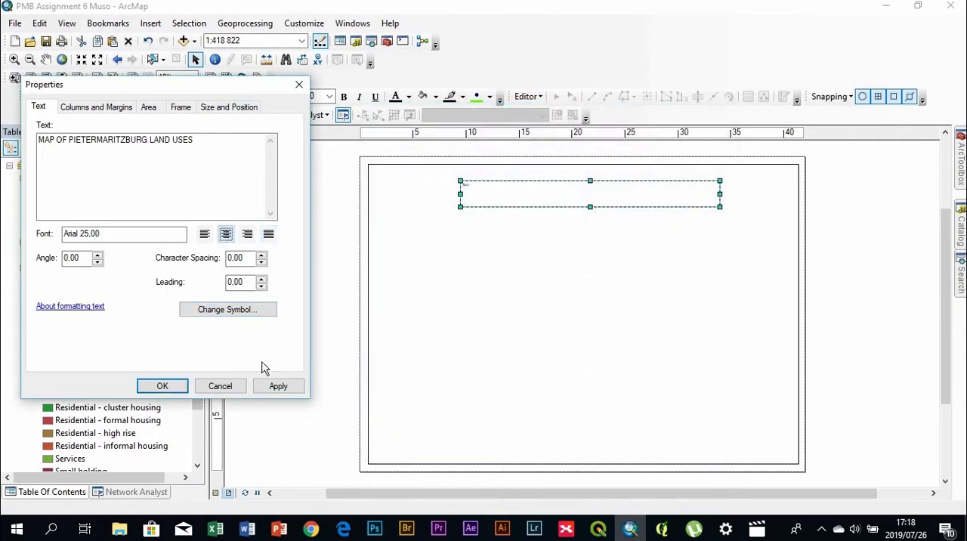
left_click(276, 386)
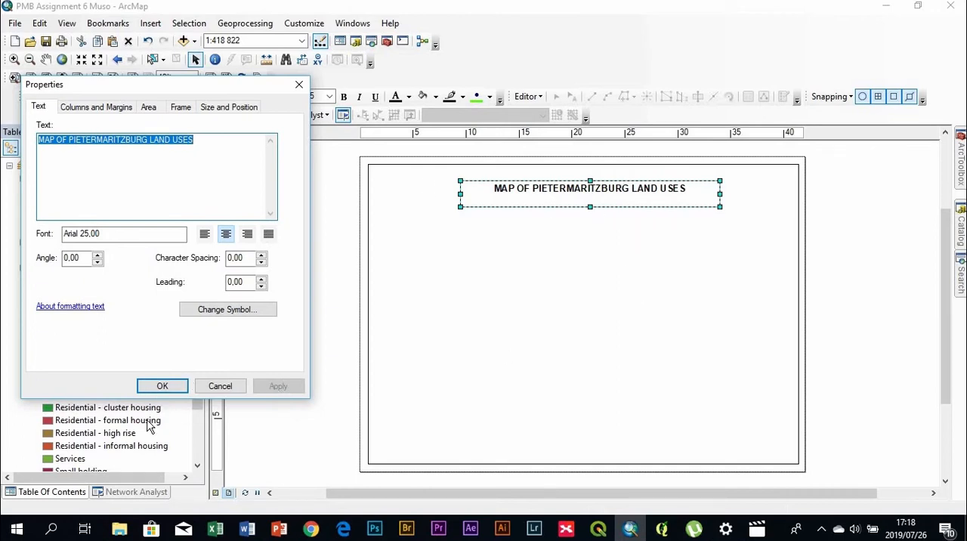
left_click(164, 386)
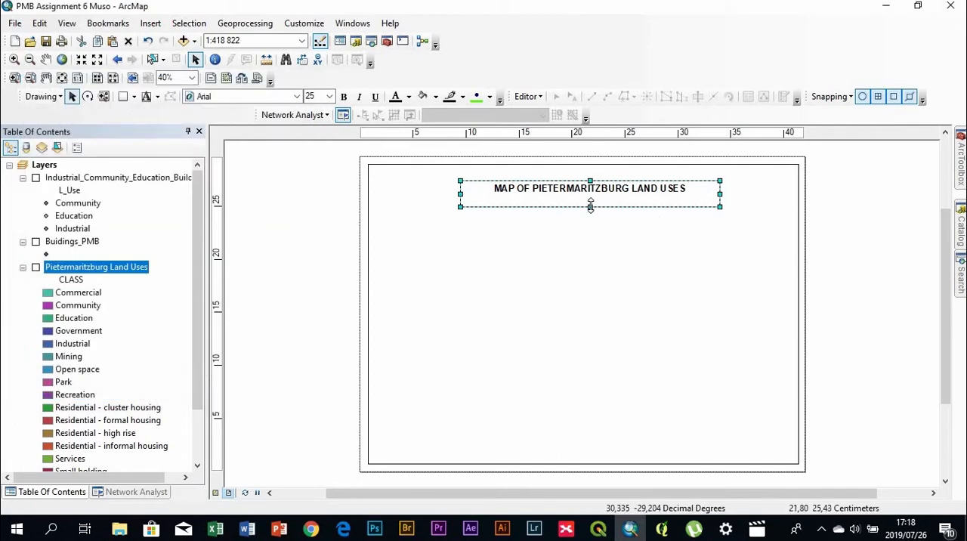
Reduce the title box's height and draw both of its sides inward to fit closely around the title text
left_click_drag(590, 206, 590, 198)
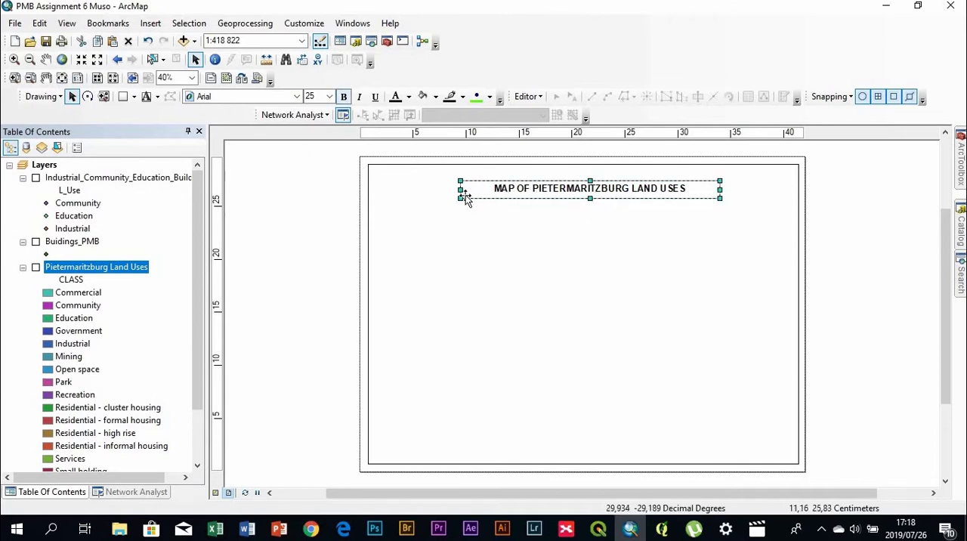
left_click_drag(461, 189, 487, 189)
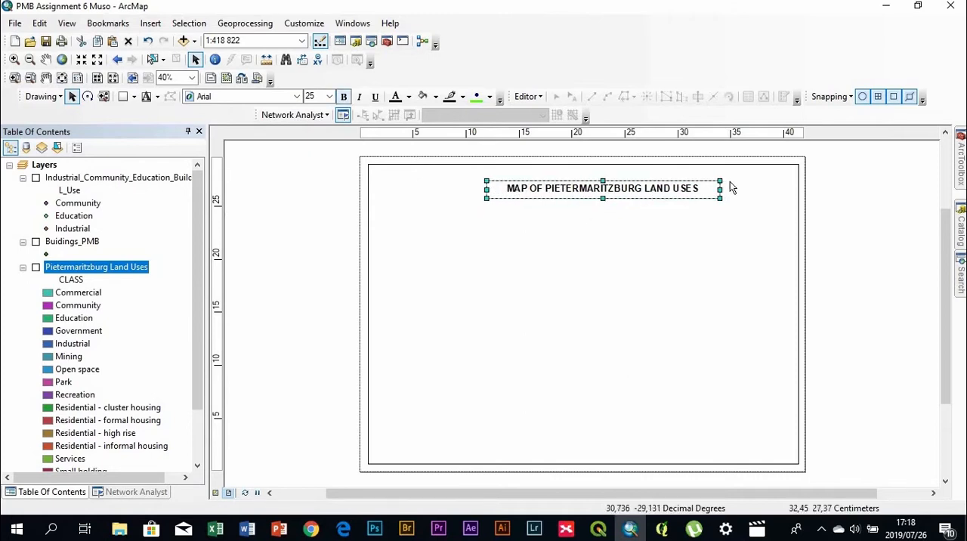
left_click_drag(721, 189, 705, 189)
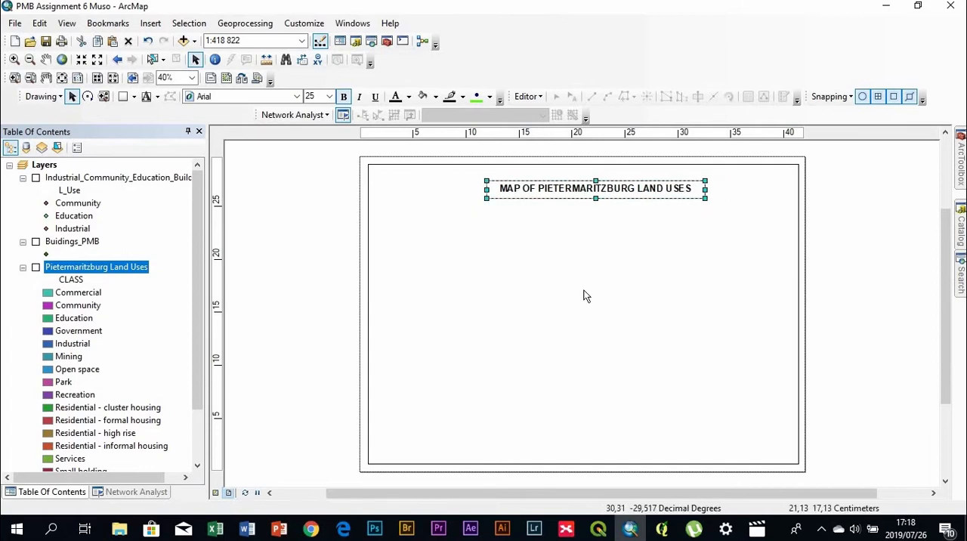
left_click(584, 296)
Give the title box a thicker black border and a Sand background
left_click(538, 195)
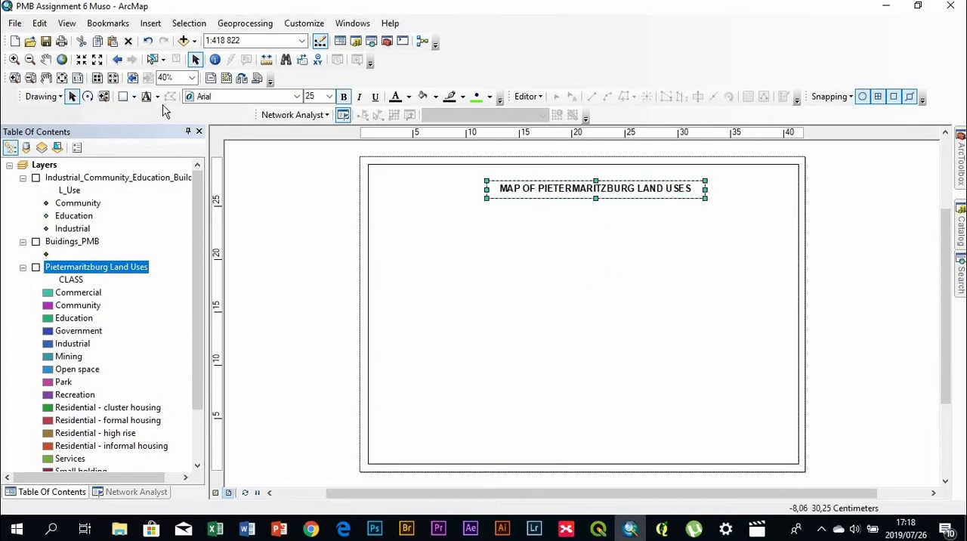
double_click(569, 189)
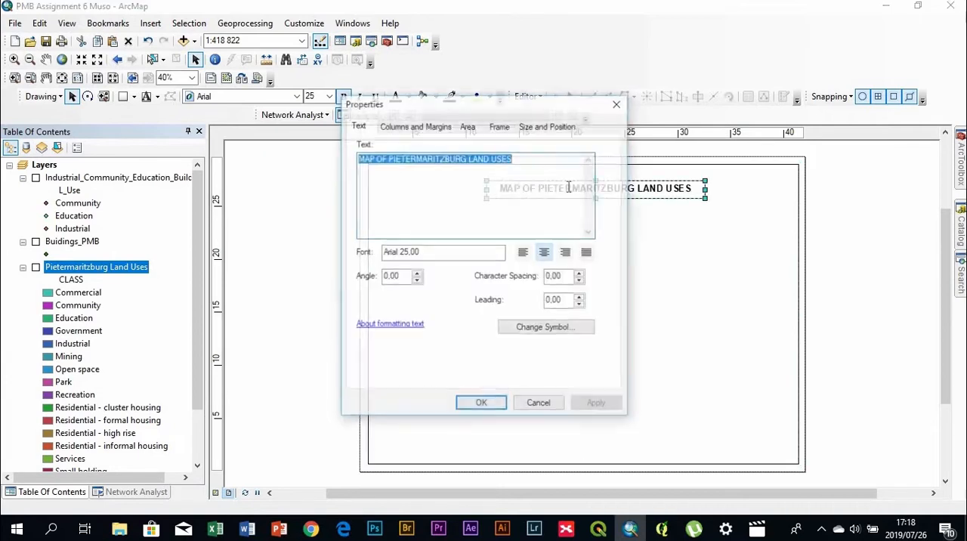
left_click_drag(579, 103, 393, 83)
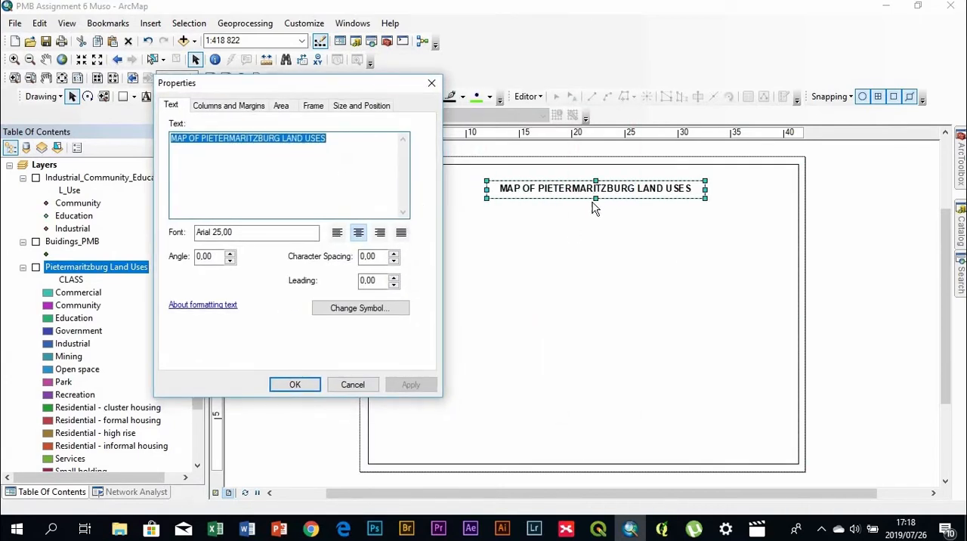
left_click(313, 107)
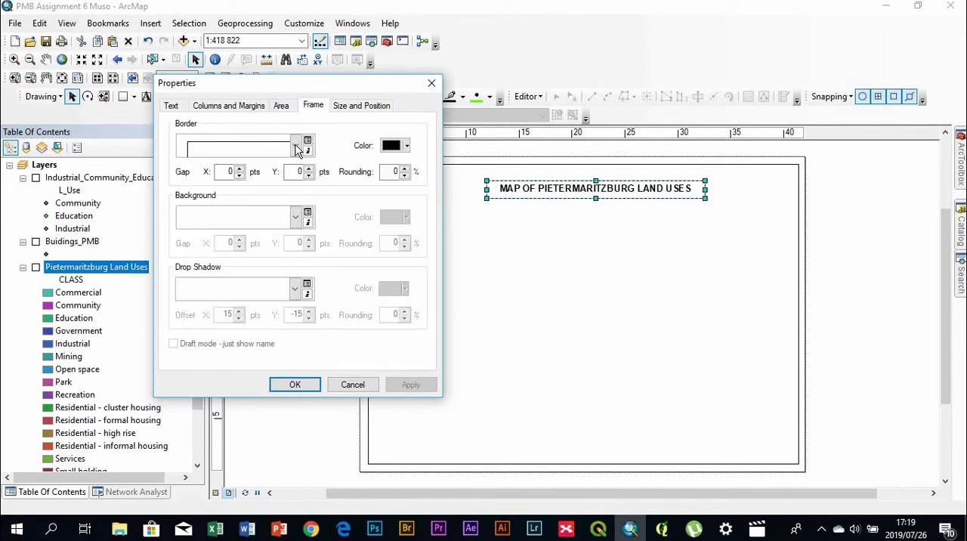
left_click(296, 148)
scroll(287, 254, "up", 2)
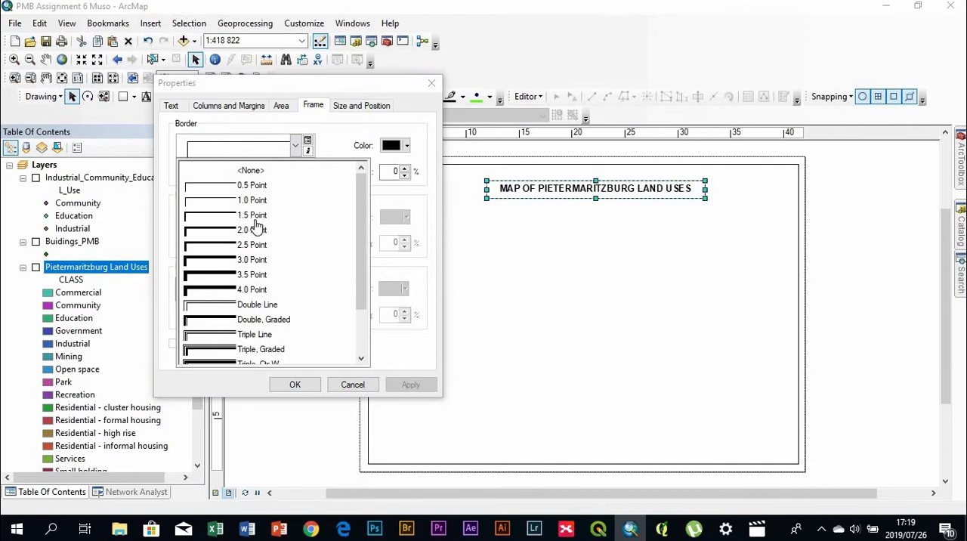
left_click(260, 224)
left_click(295, 218)
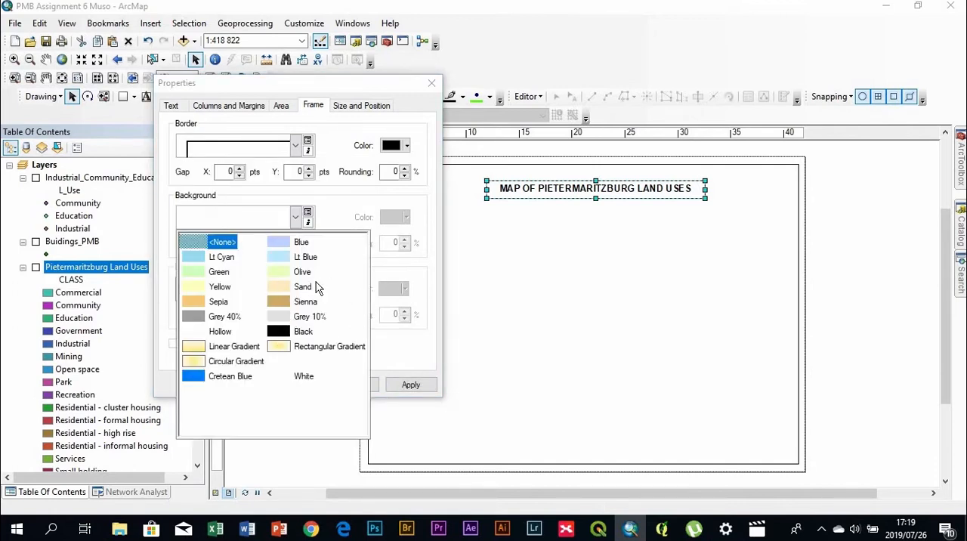
left_click(303, 287)
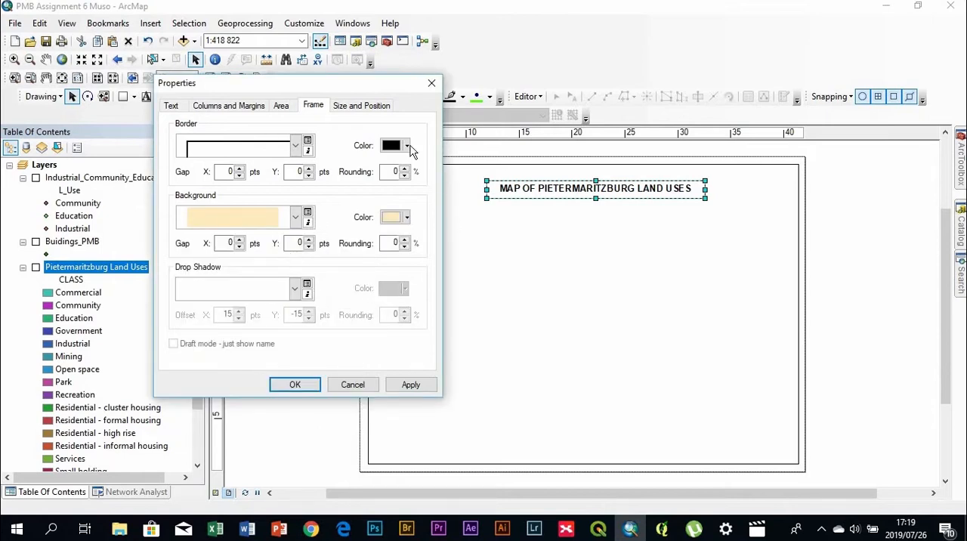
left_click_drag(371, 90, 328, 87)
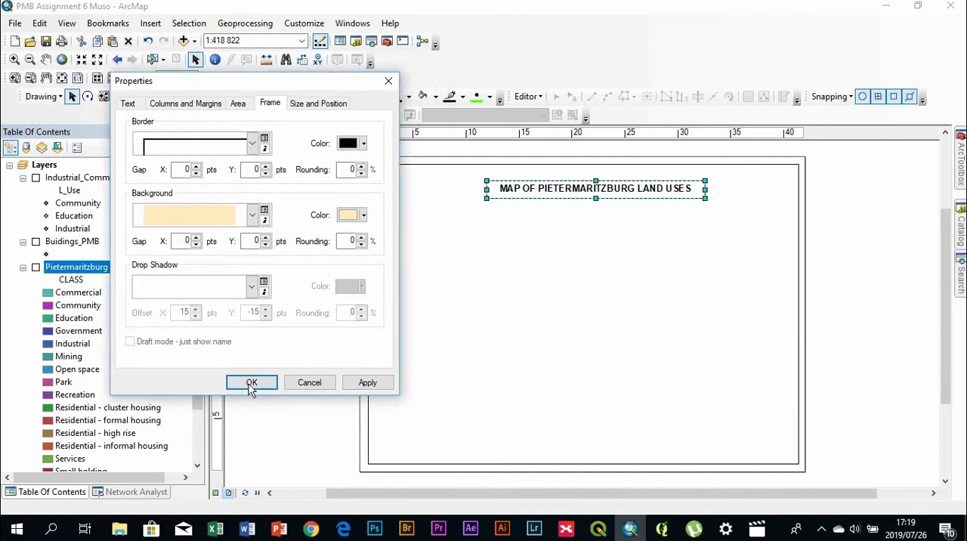
left_click(251, 383)
left_click(829, 248)
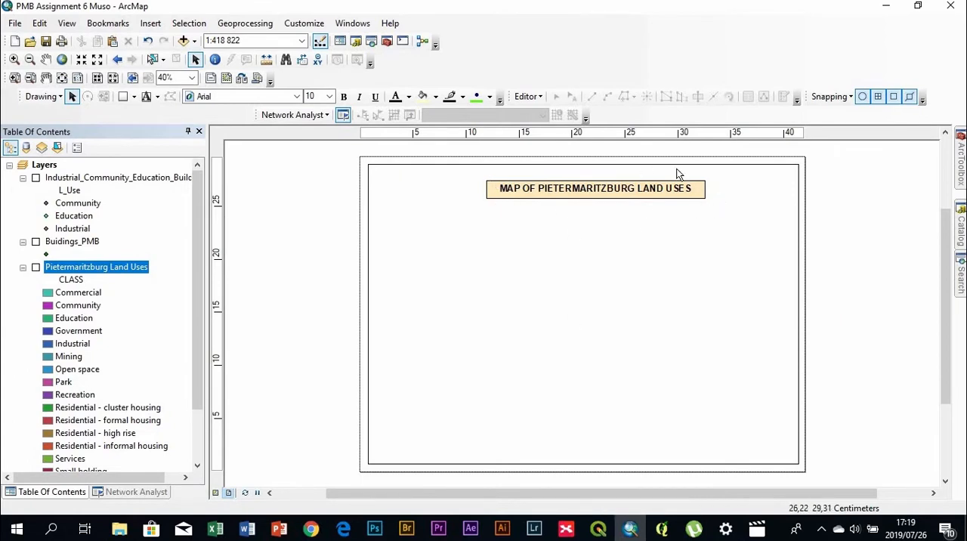
Set the corner rounding of the title box's border and background to 10%
double_click(605, 188)
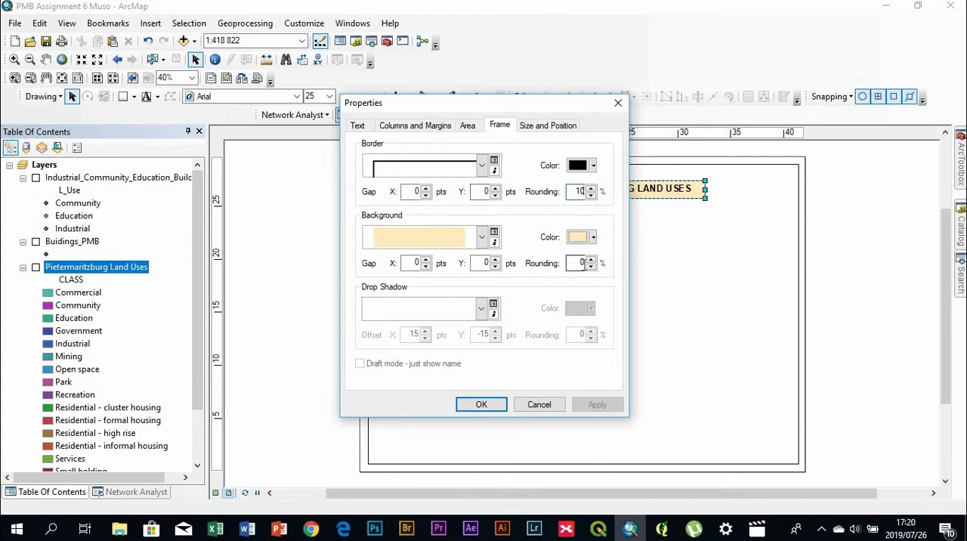
left_click(583, 262)
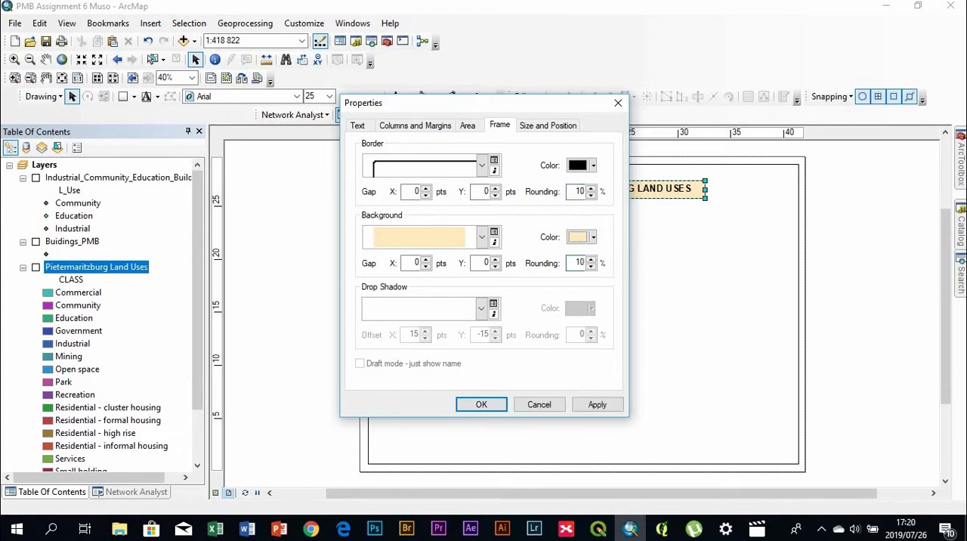
left_click_drag(569, 102, 377, 59)
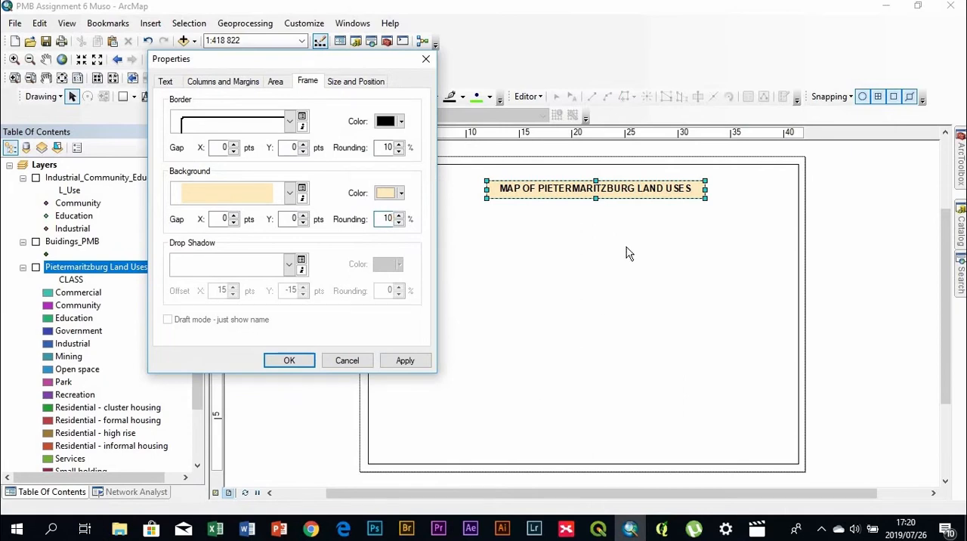
left_click(405, 360)
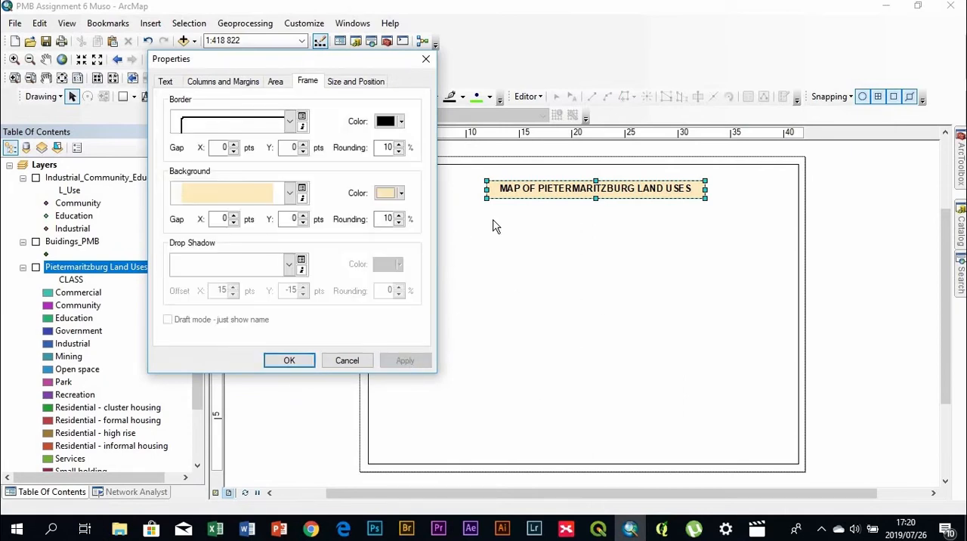
left_click(291, 361)
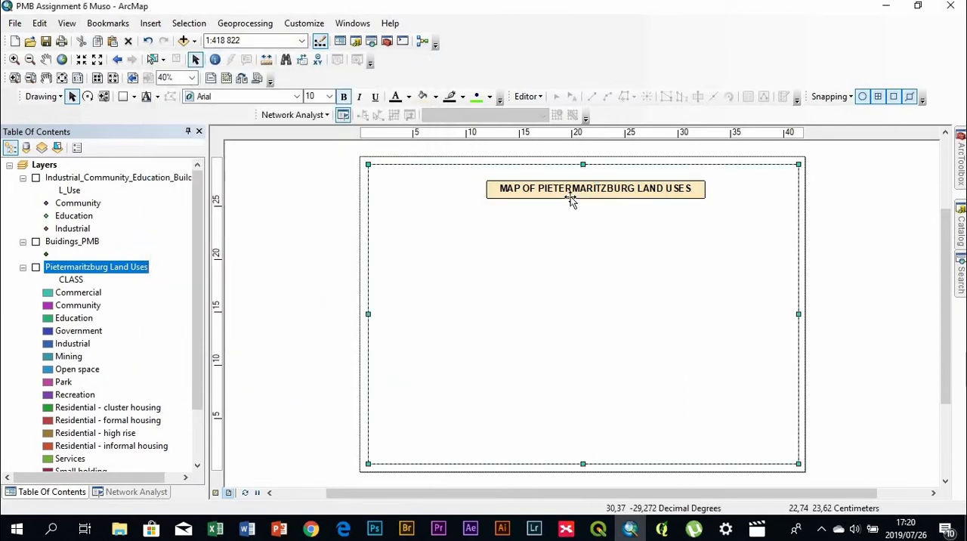
Increase the corner rounding of the title box's border and background to 15%
scroll(570, 200, "down", 5)
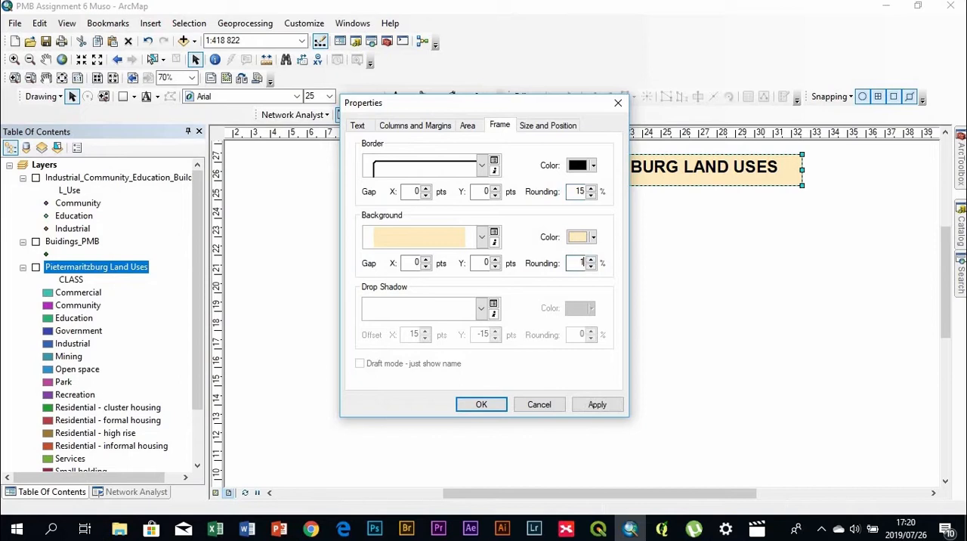
left_click(584, 408)
left_click(481, 404)
left_click(457, 370)
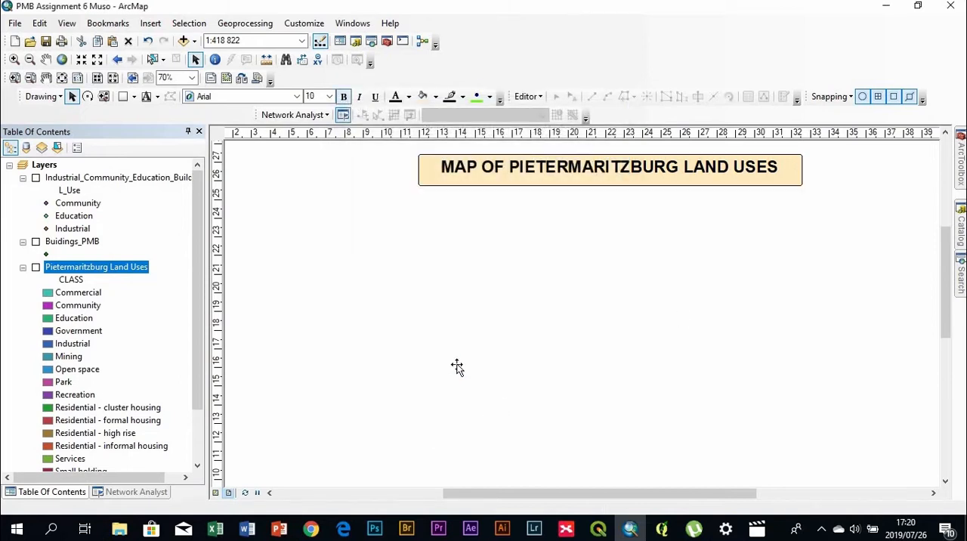
Set the corner rounding of the title box's border and background to 20%
double_click(489, 173)
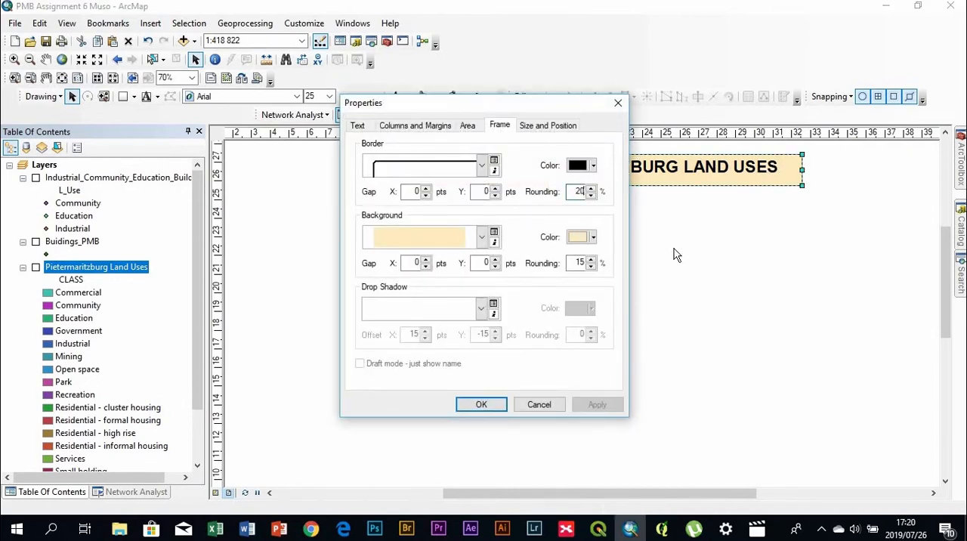
left_click(581, 263)
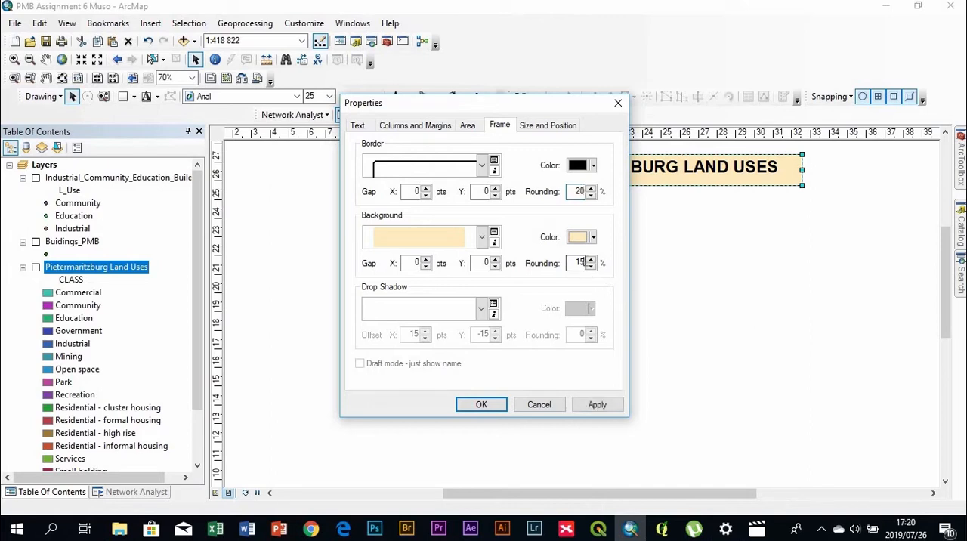
left_click(485, 407)
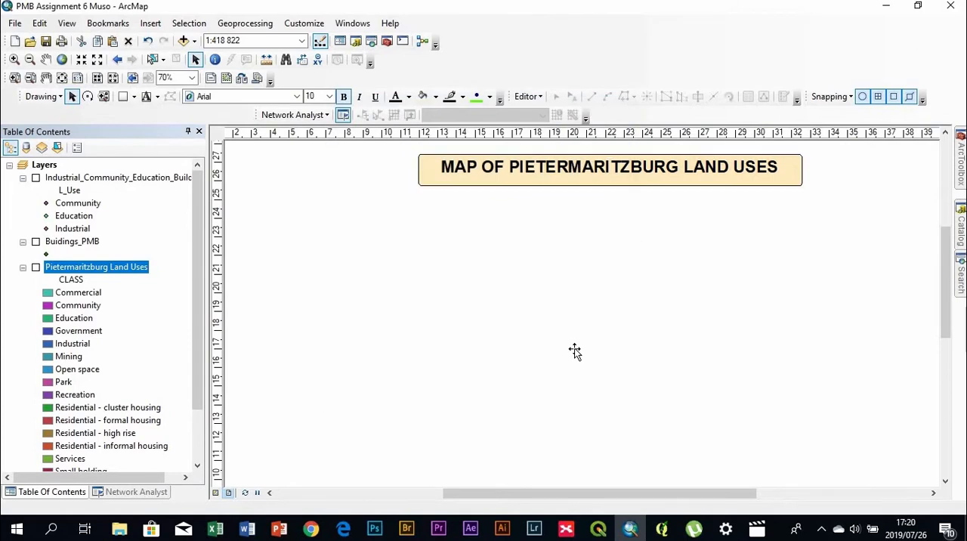
scroll(660, 290, "up", 1)
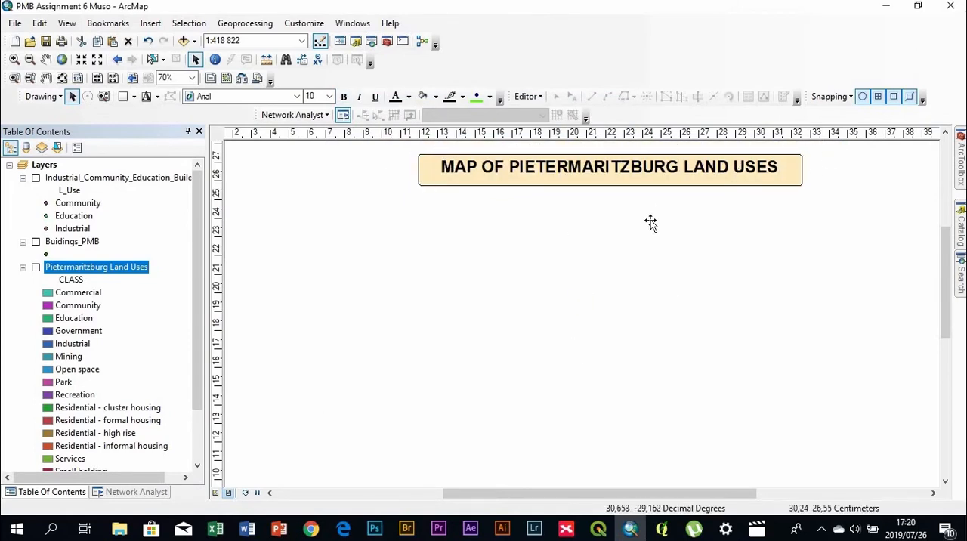
Align the title box and the data frame on their horizontal centres with Align Center
scroll(650, 222, "down", 3)
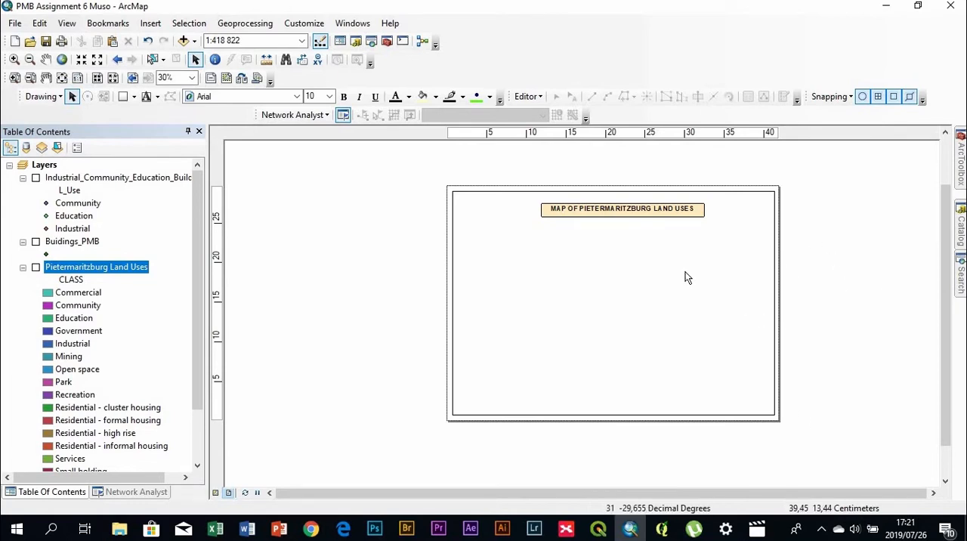
left_click(614, 209)
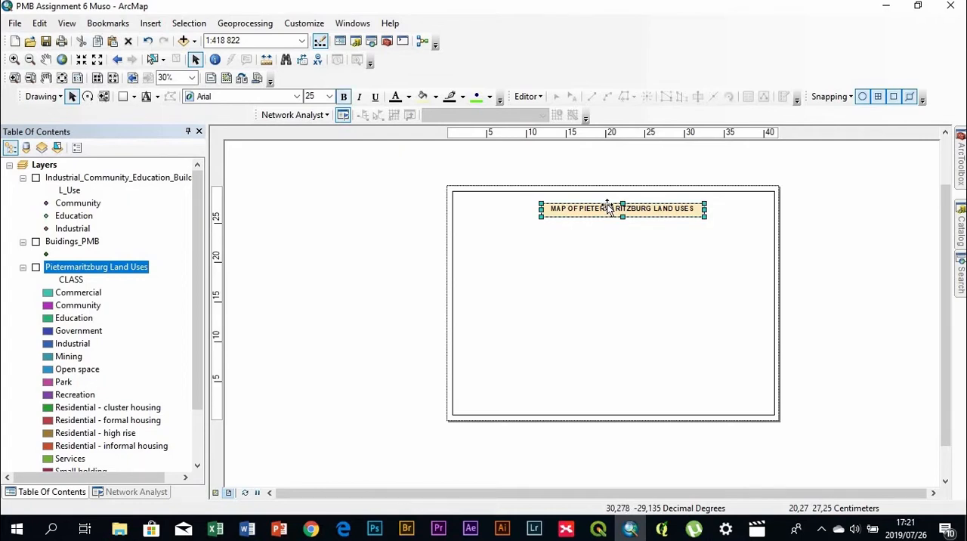
left_click(743, 353, "shift")
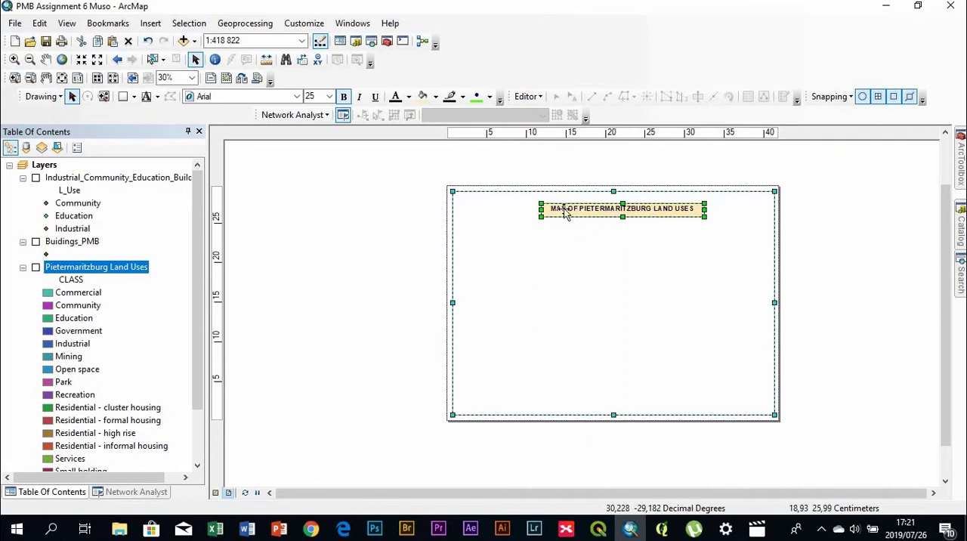
right_click(718, 248)
mouse_move(752, 451)
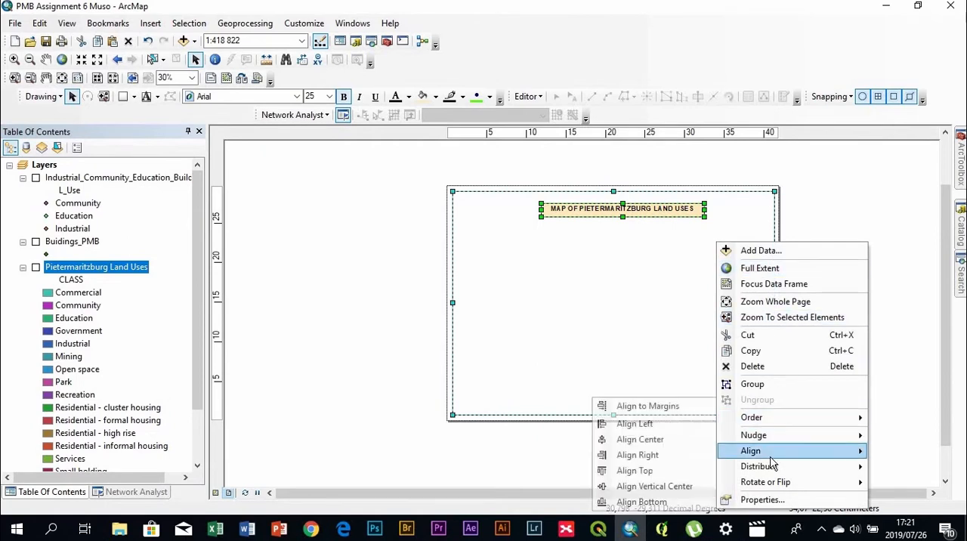
left_click(646, 440)
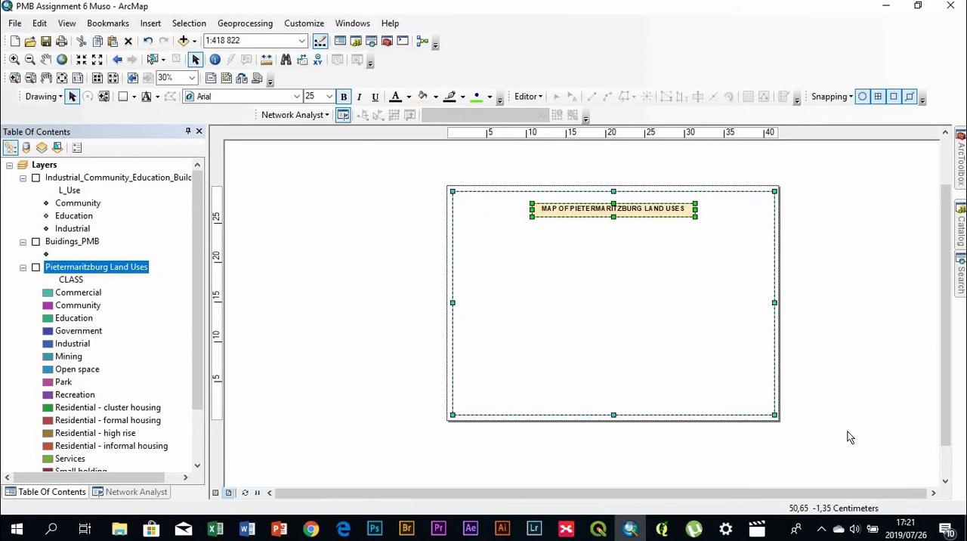
left_click(853, 393)
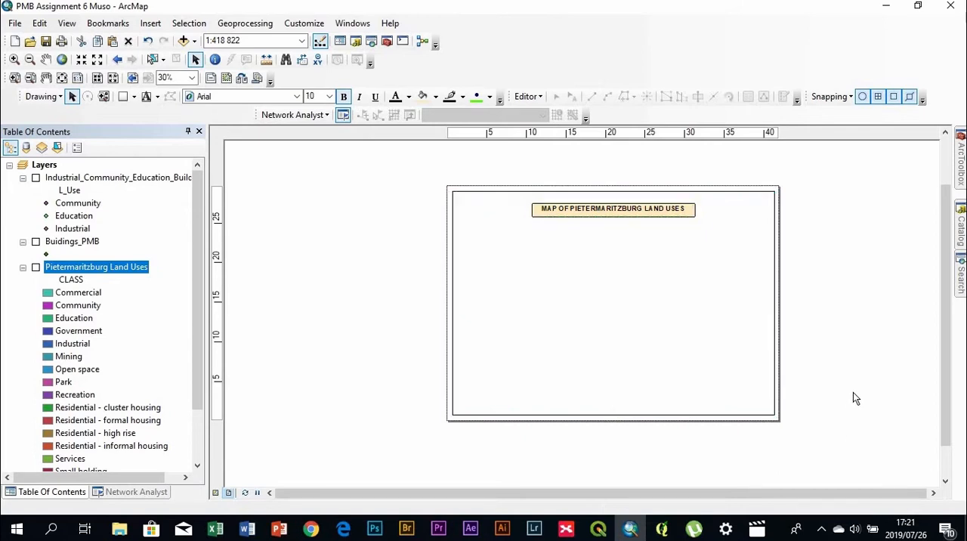
Move the title box straight up so it sits close to the data frame's upper edge
left_click(610, 206)
left_click_drag(610, 207, 610, 200)
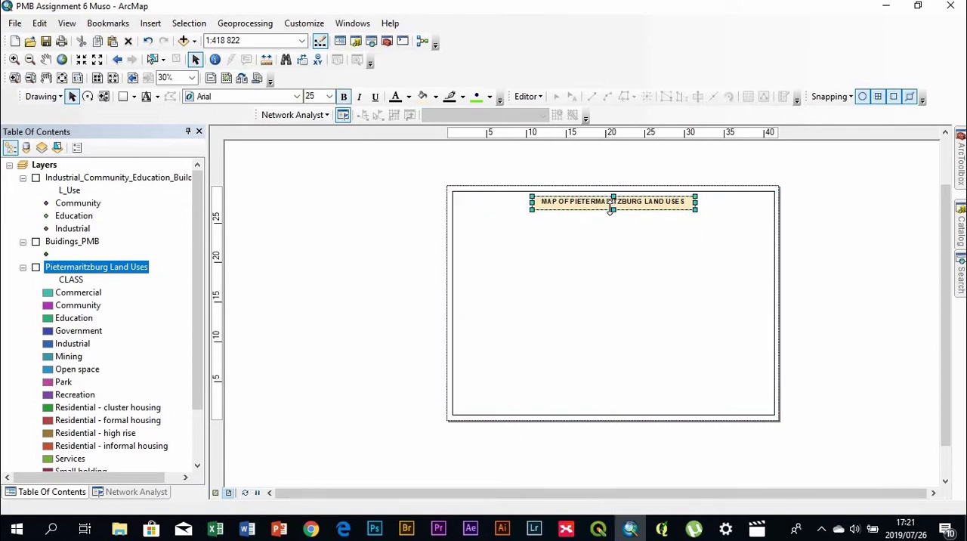
left_click(402, 272)
Insert the ESRI North 7 north arrow, enlarge it and place it in the data frame's upper-left area
left_click(160, 27)
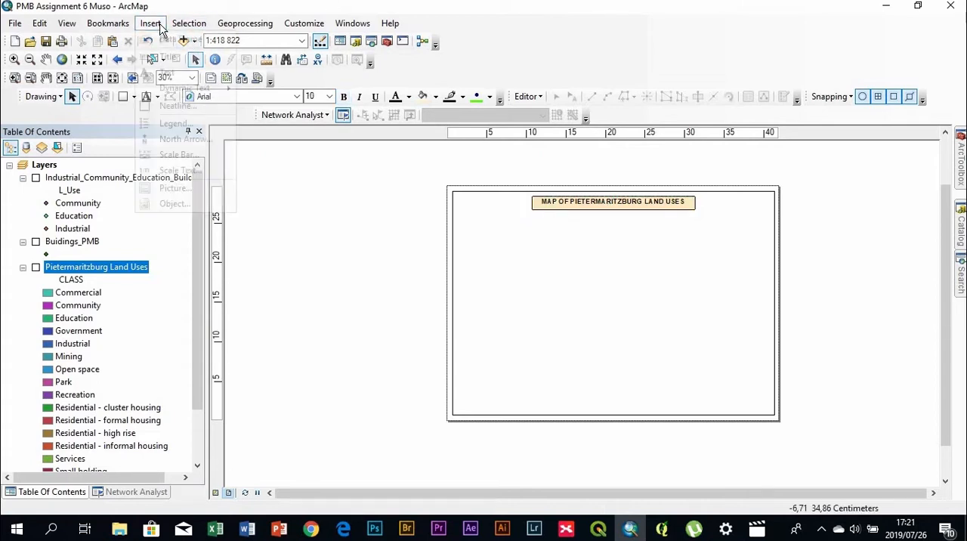
mouse_move(150, 27)
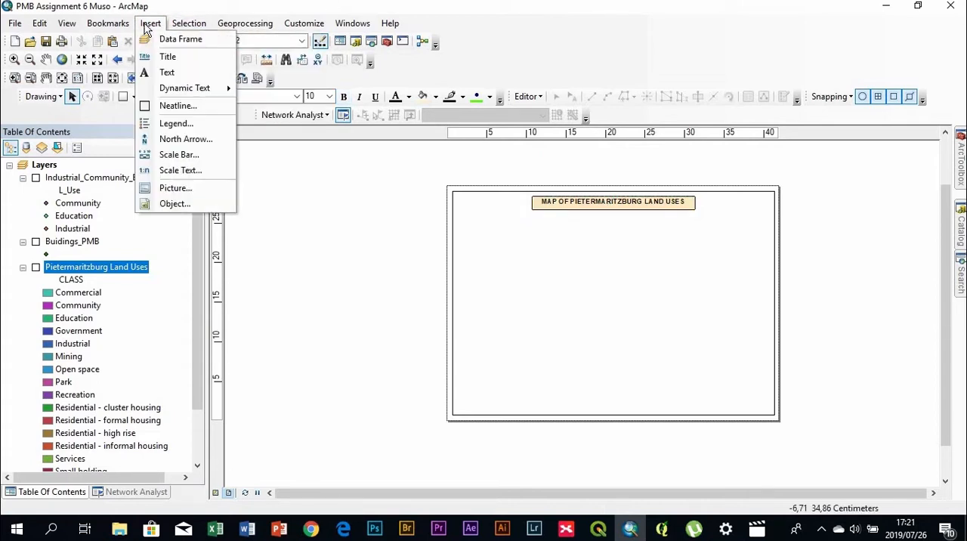
left_click(171, 140)
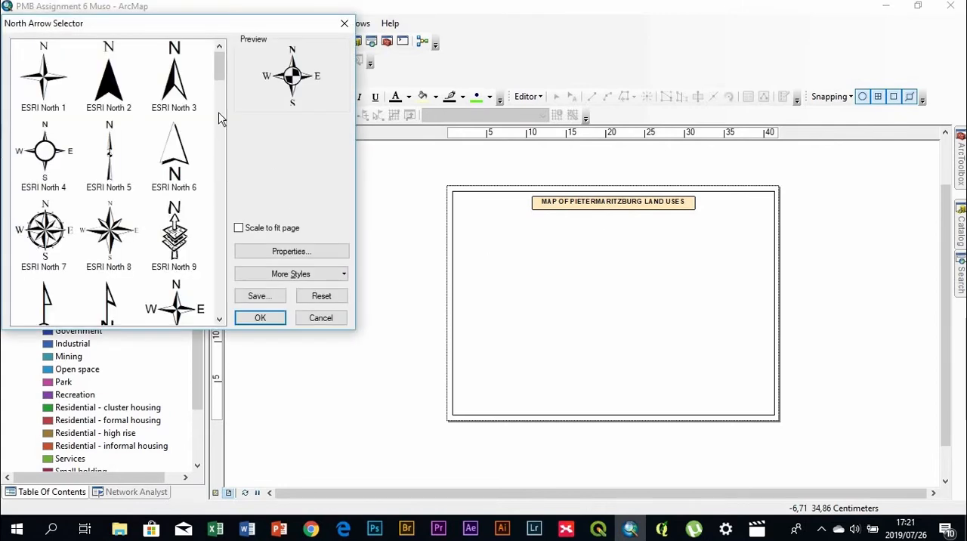
left_click(53, 223)
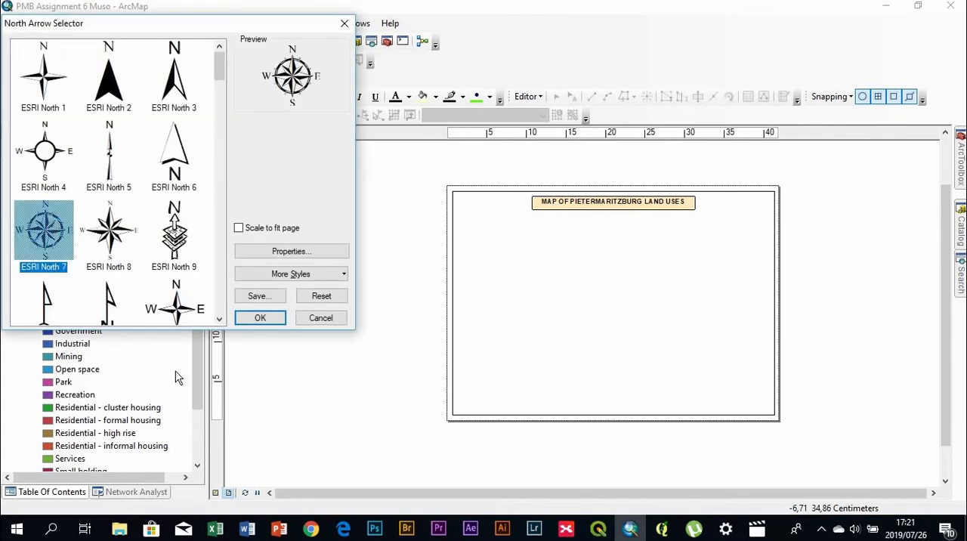
left_click(274, 320)
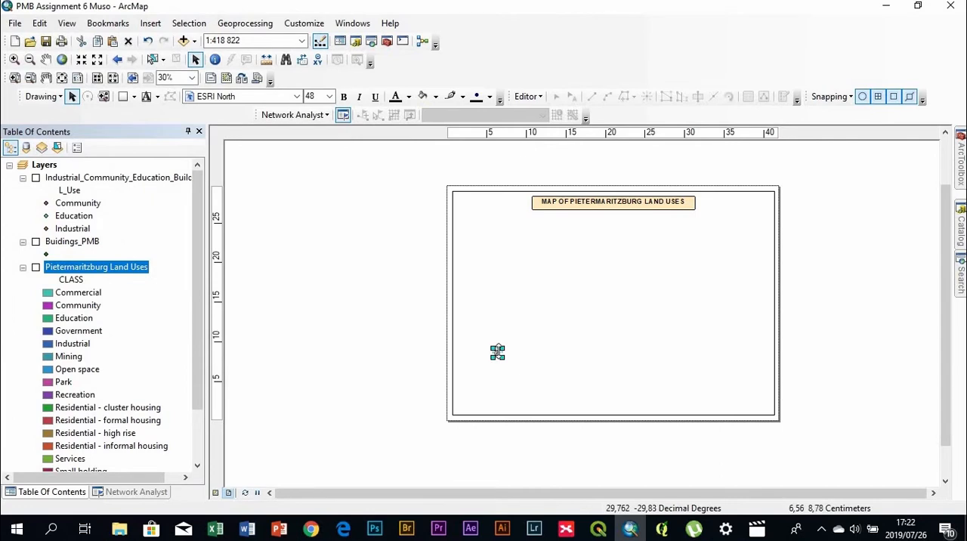
left_click_drag(505, 360, 484, 230)
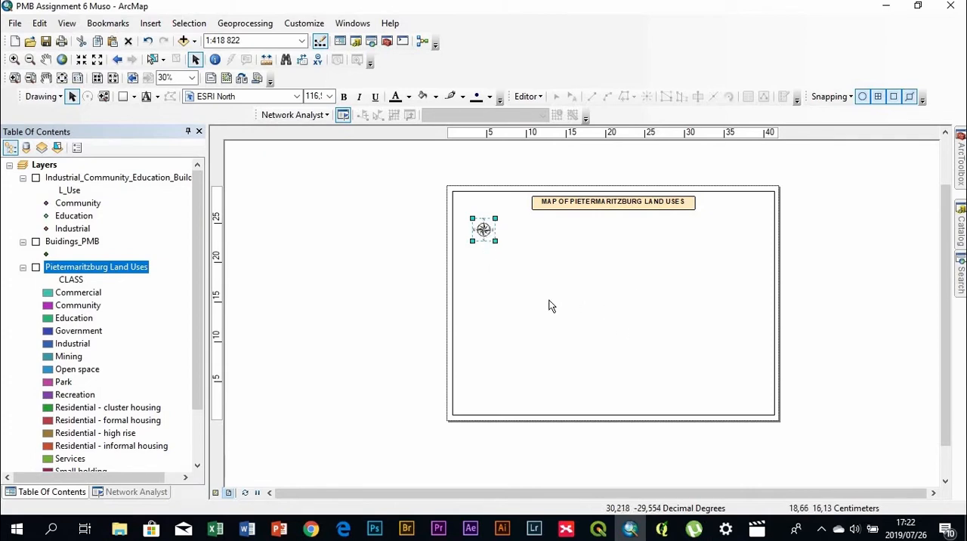
Give the north arrow a 1.5 Point black border and a Sand background, both with 20% corner rounding
double_click(485, 229)
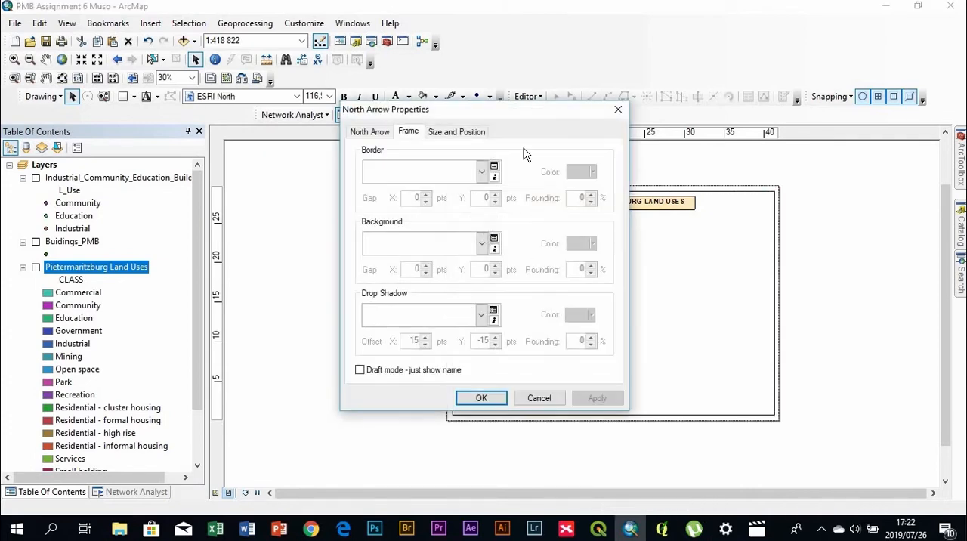
left_click(484, 173)
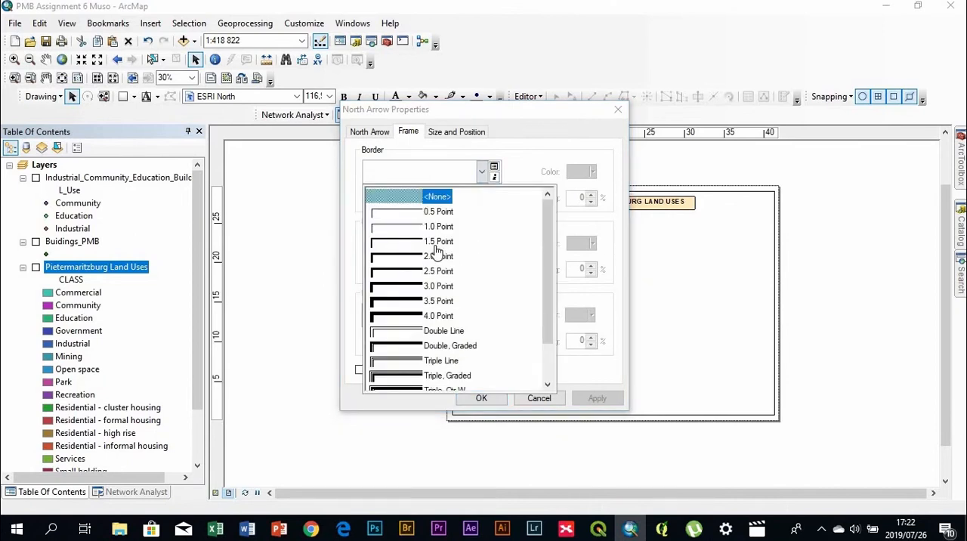
left_click(436, 244)
left_click(482, 243)
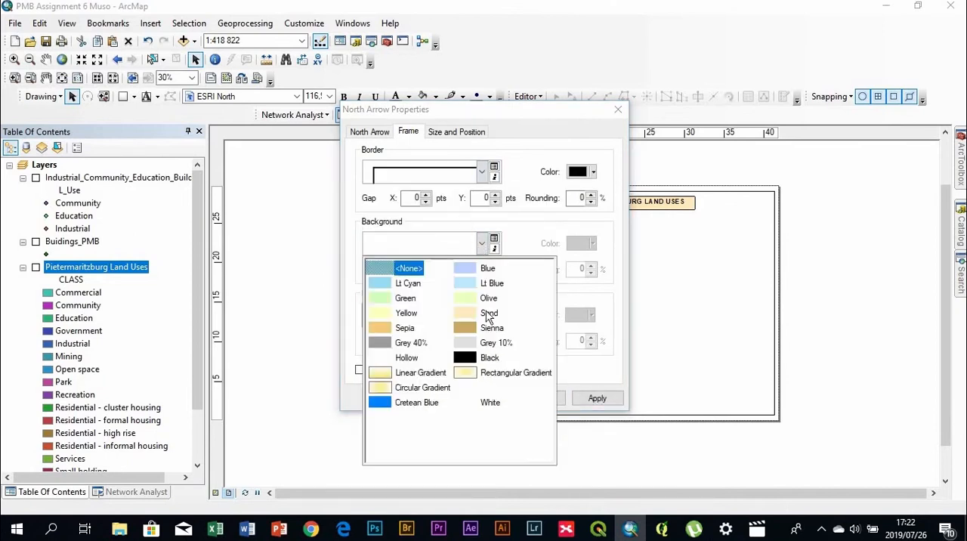
left_click(493, 313)
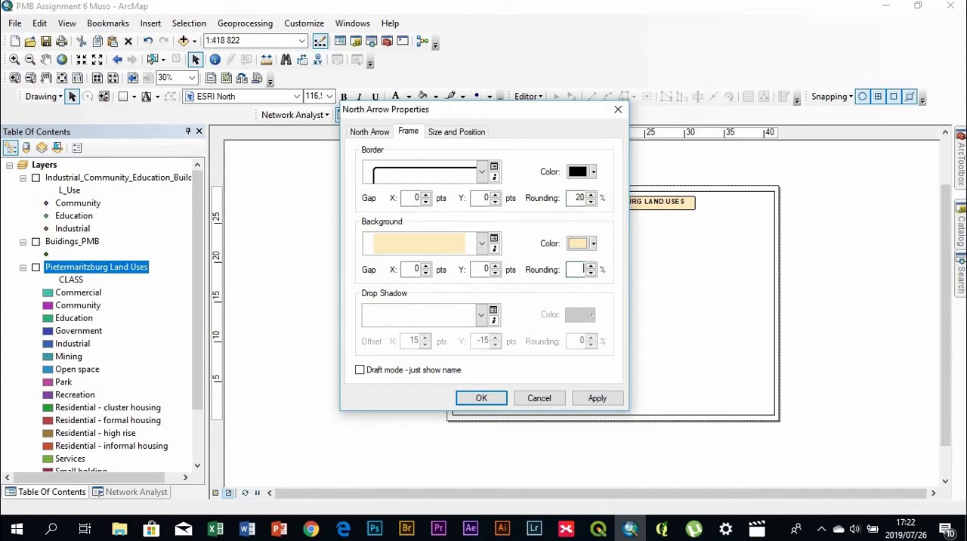
left_click(474, 401)
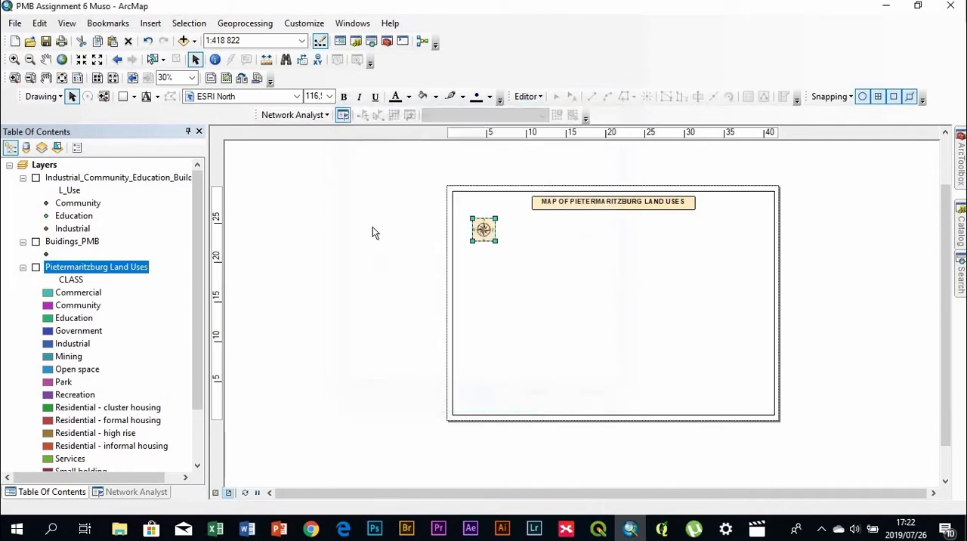
Set the X and Y gaps of the north arrow's border and background to 10 pts
scroll(471, 237, "up", 4)
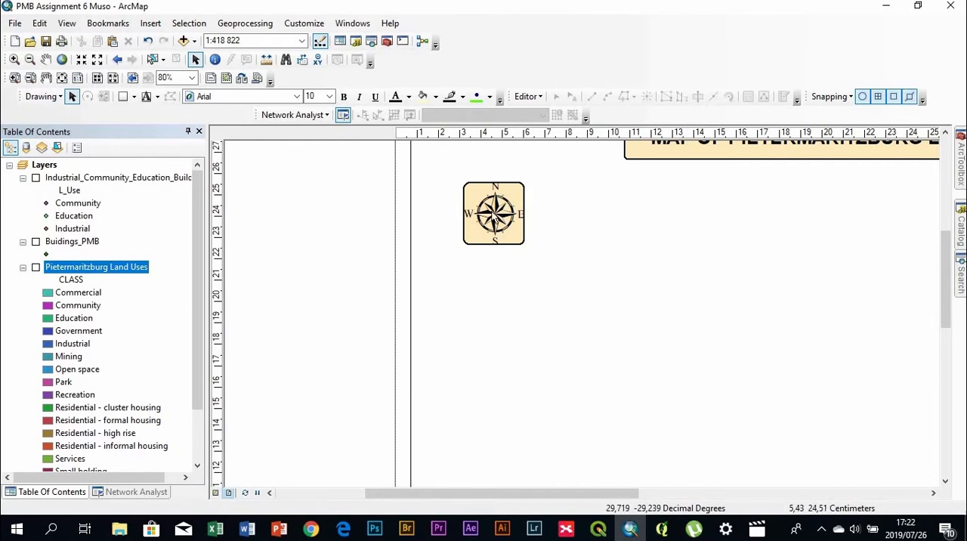
left_click(498, 236)
double_click(499, 235)
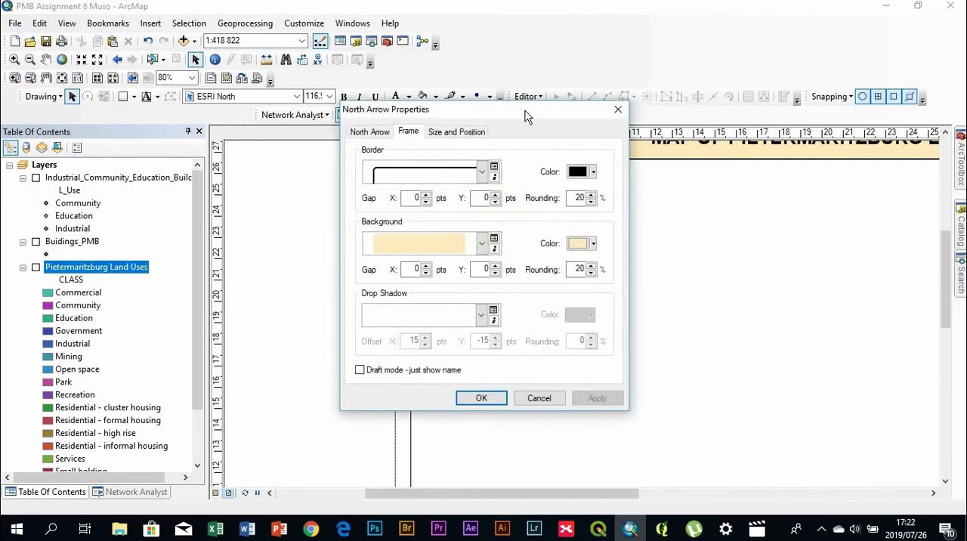
left_click_drag(527, 117, 272, 100)
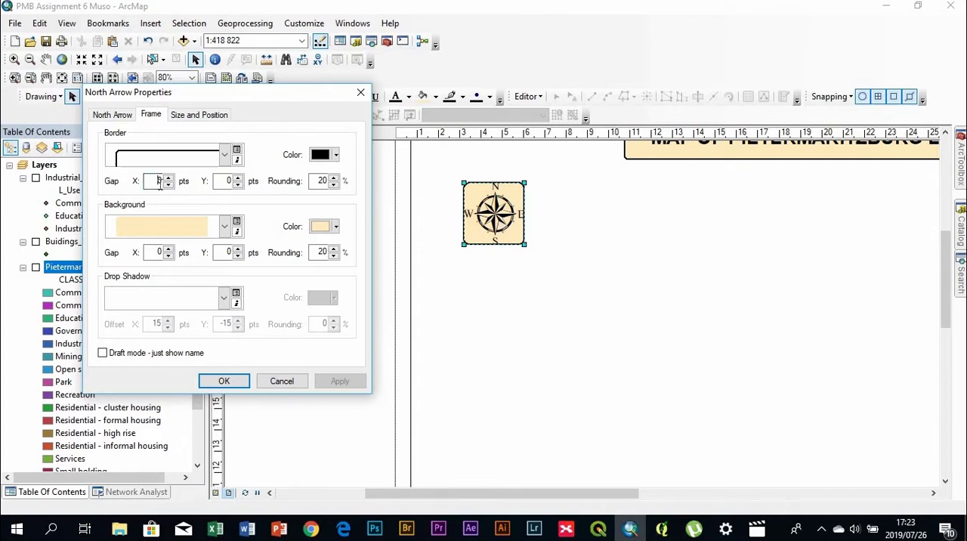
type("1")
left_click(229, 180)
left_click(231, 181)
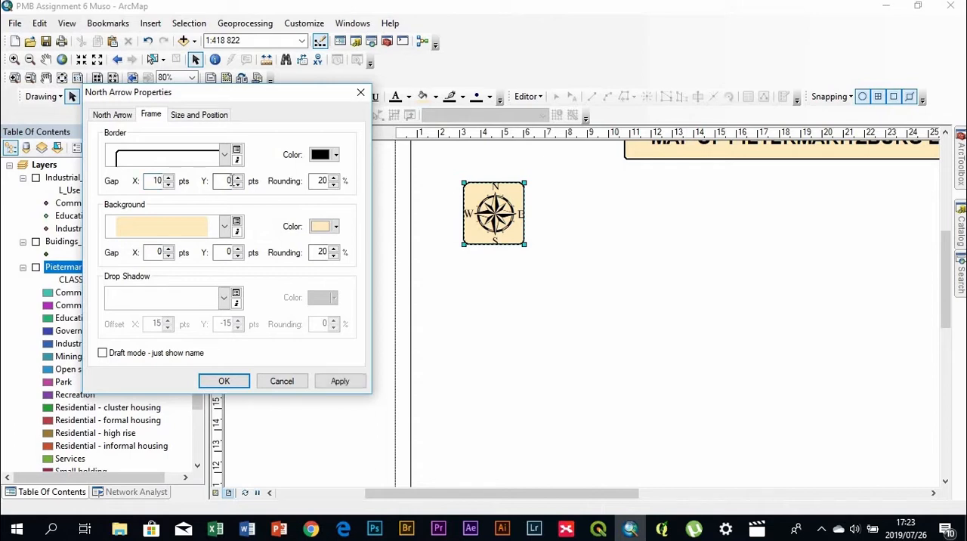
type("10")
left_click(231, 253)
left_click(340, 381)
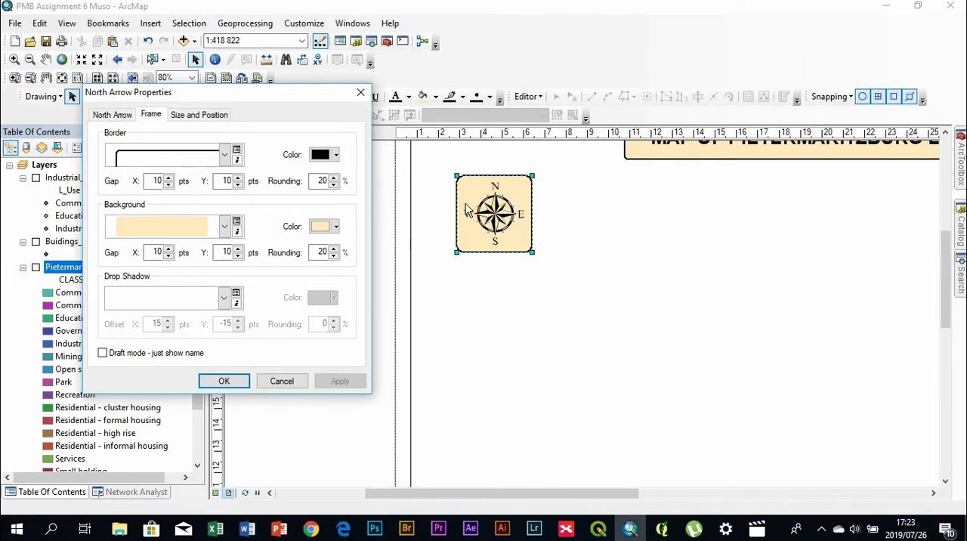
left_click(224, 382)
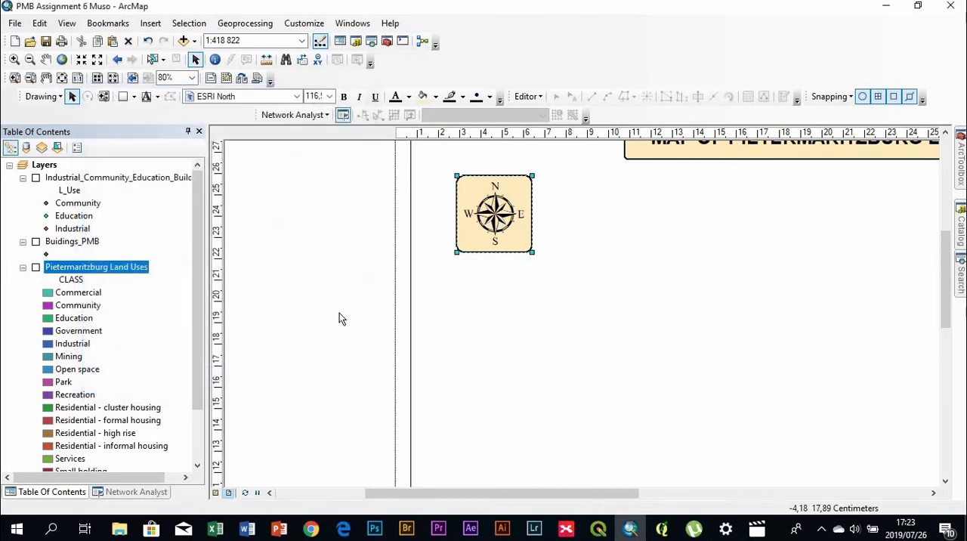
Align the north arrow's top edge with the title box's top edge using Align Top
scroll(517, 240, "up", 1)
scroll(517, 241, "down", 4)
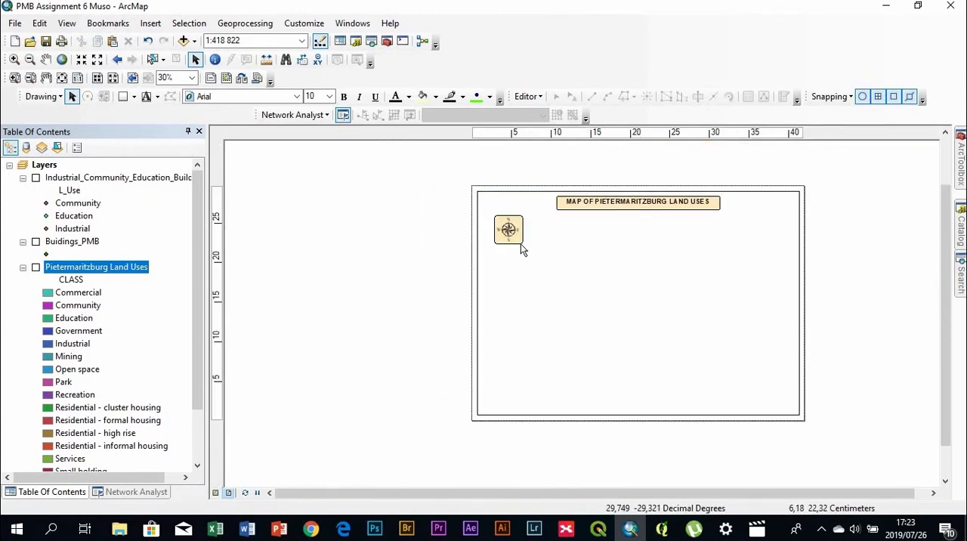
left_click(509, 231)
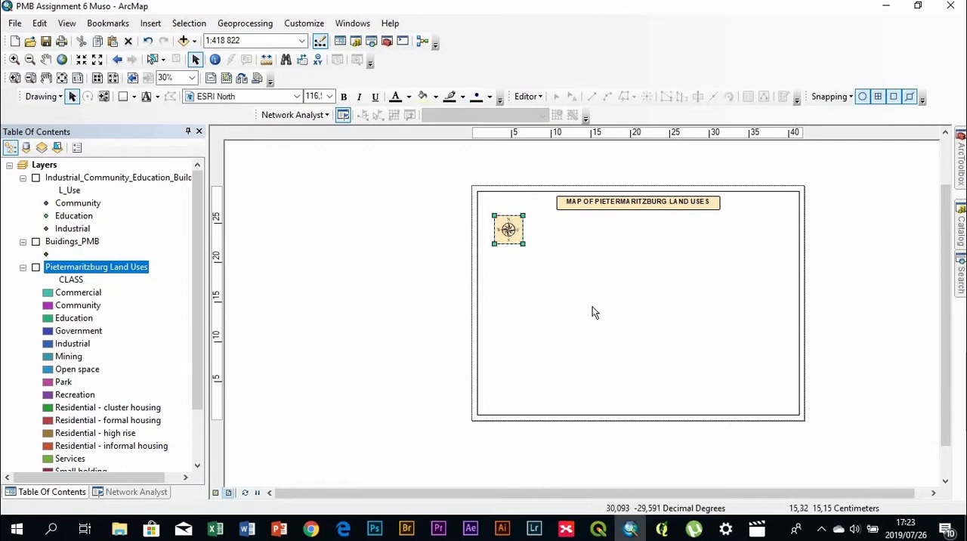
left_click(641, 204, "shift")
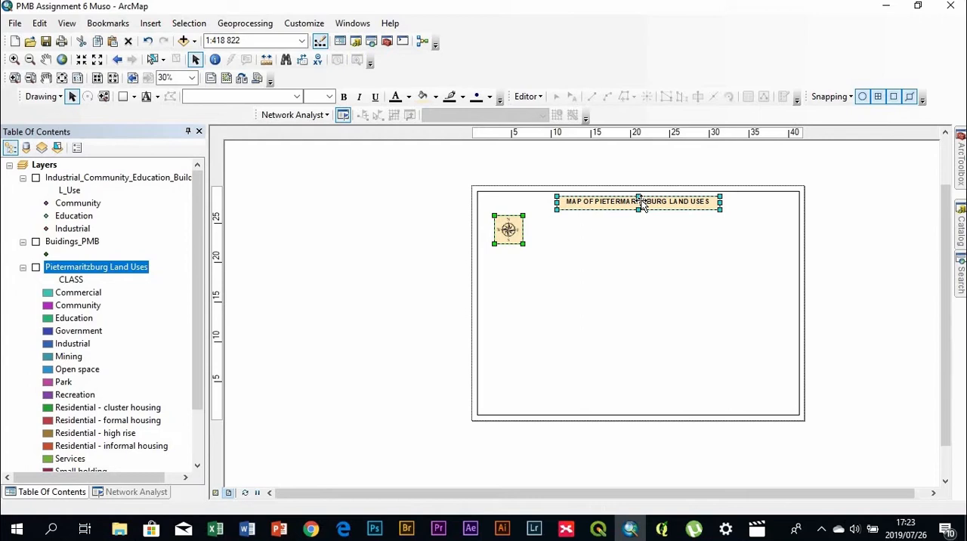
right_click(643, 206)
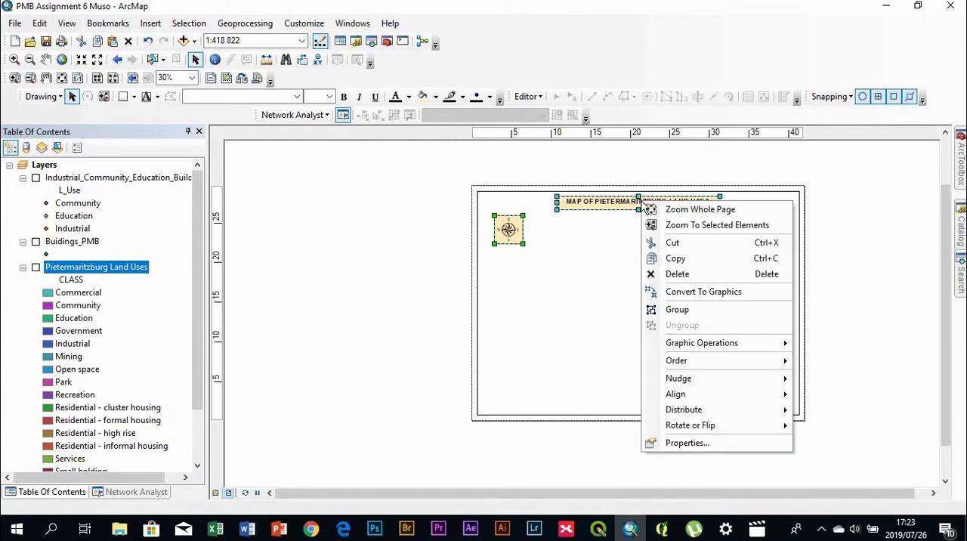
mouse_move(731, 393)
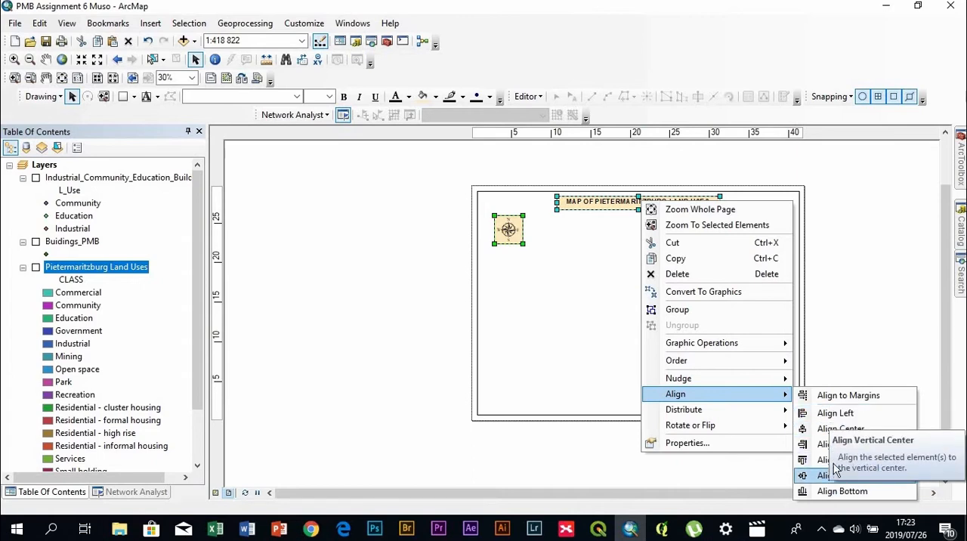
left_click(835, 460)
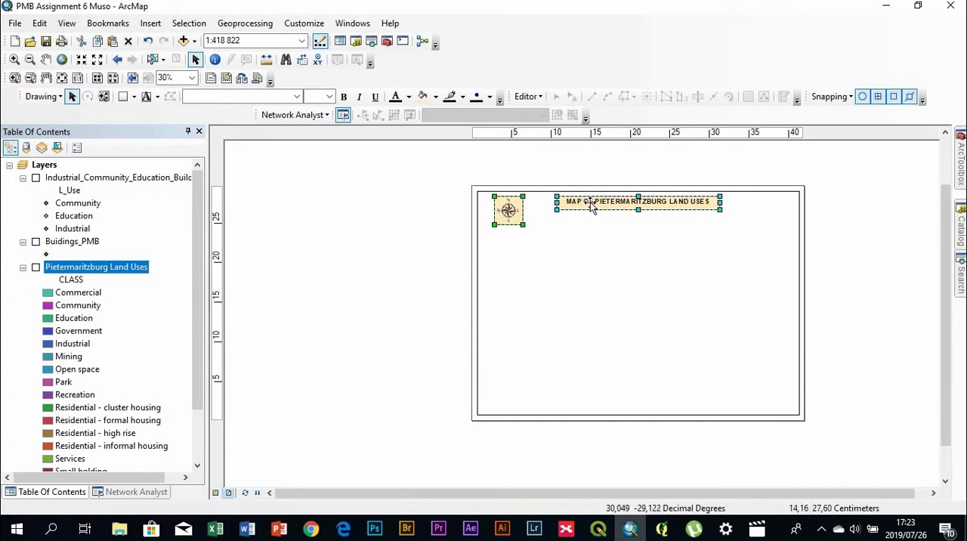
left_click(391, 223)
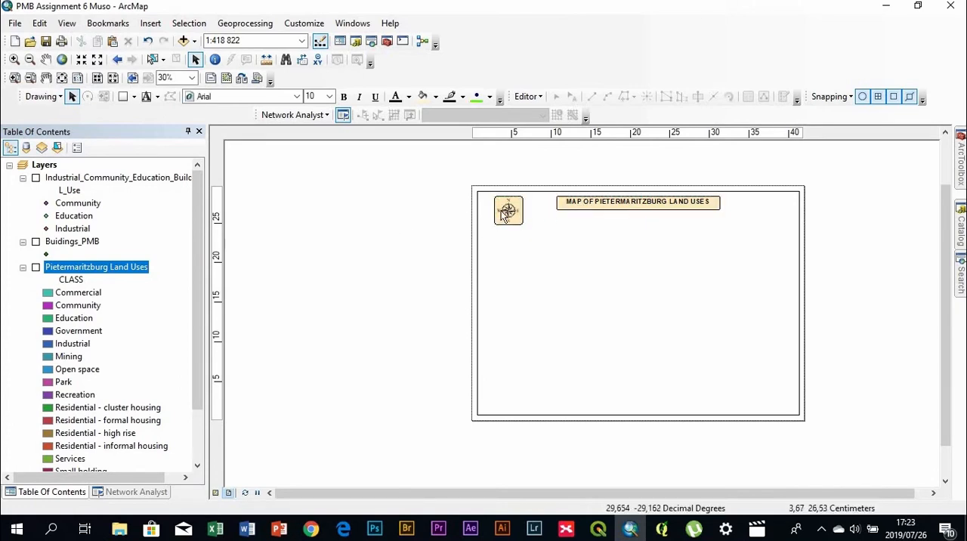
Move the north arrow horizontally until it sits close to the data frame's left edge
left_click(505, 214)
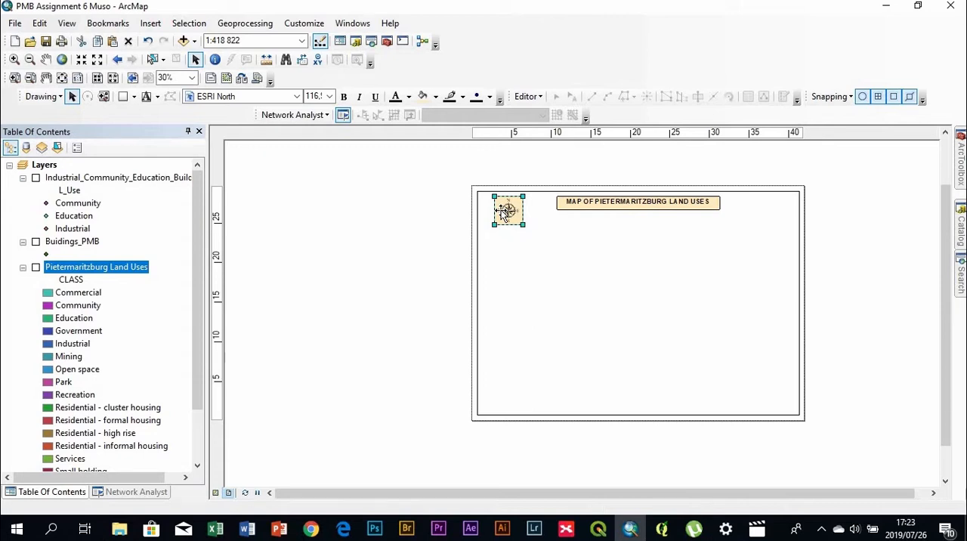
left_click_drag(504, 212, 499, 214)
key("Left")
left_click(371, 216)
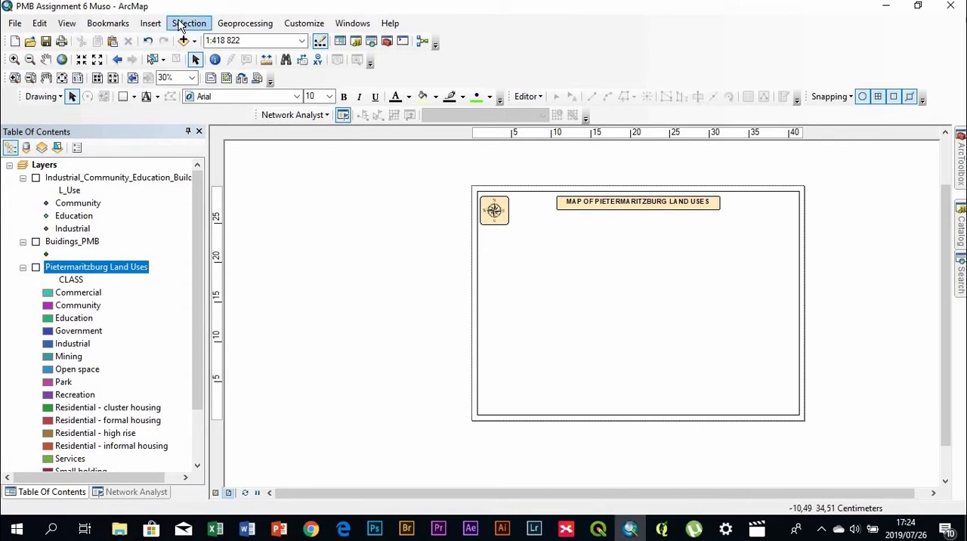
Start adding a scale bar to the layout, choosing the Alternating Scale Bar 1 style
left_click(151, 23)
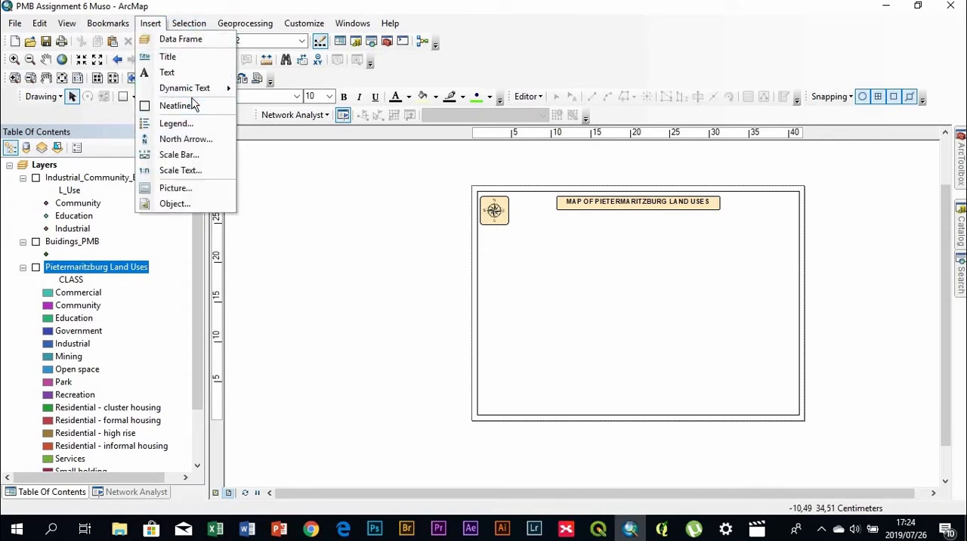
left_click(190, 154)
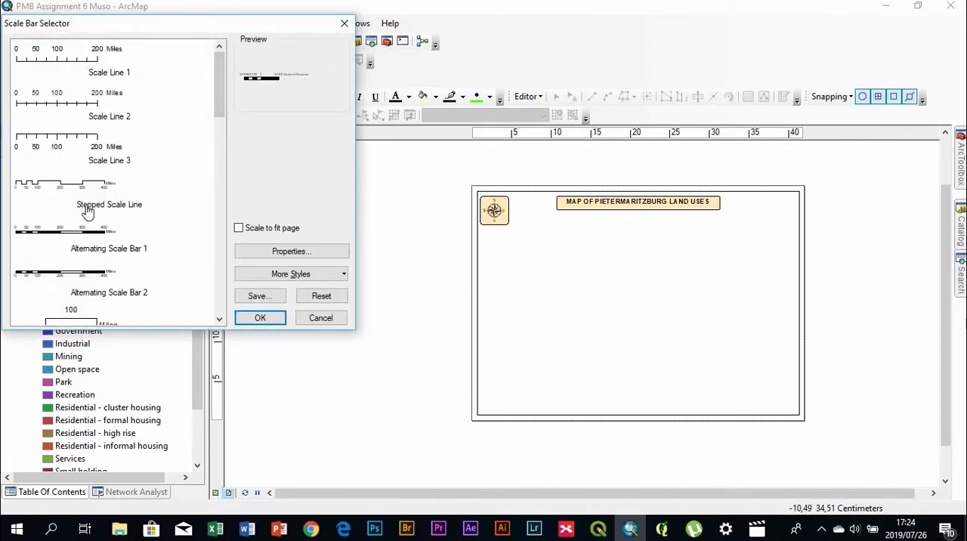
left_click(97, 241)
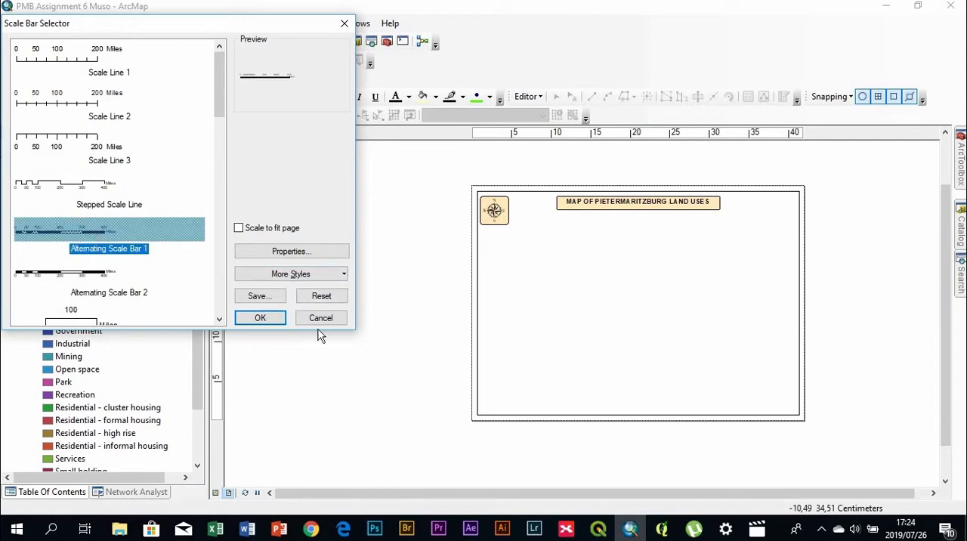
Set the scale bar's division units to Kilometers with the label "Kilometres", and insert it into the layout
left_click(303, 253)
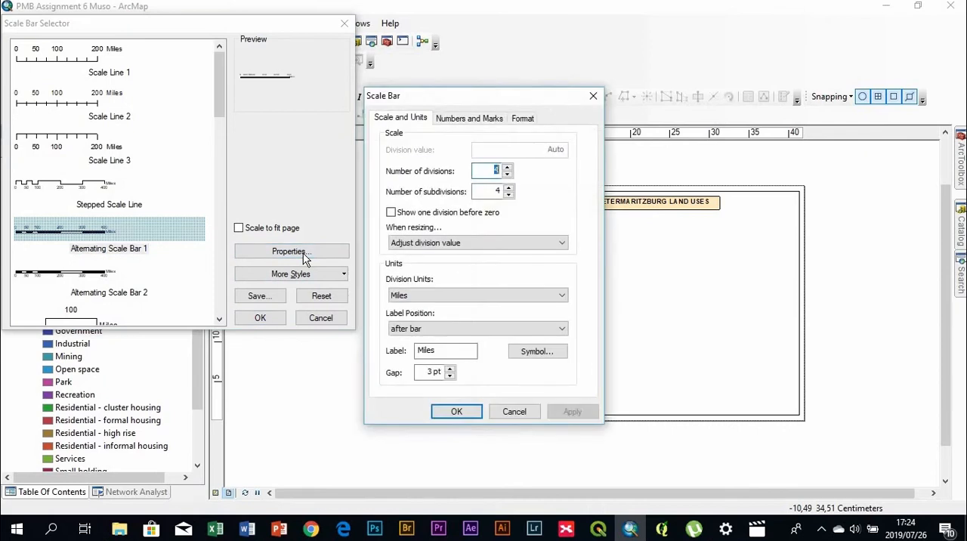
left_click(426, 298)
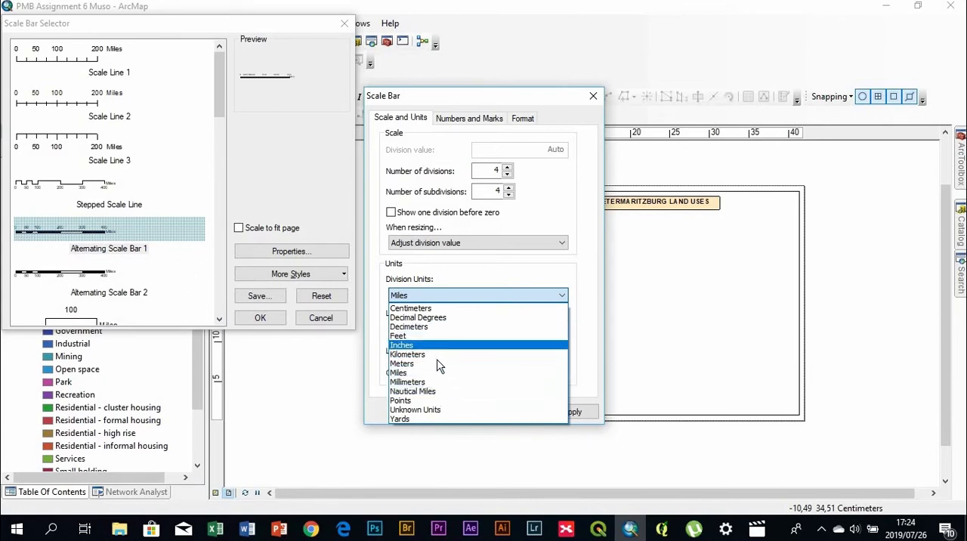
left_click(442, 355)
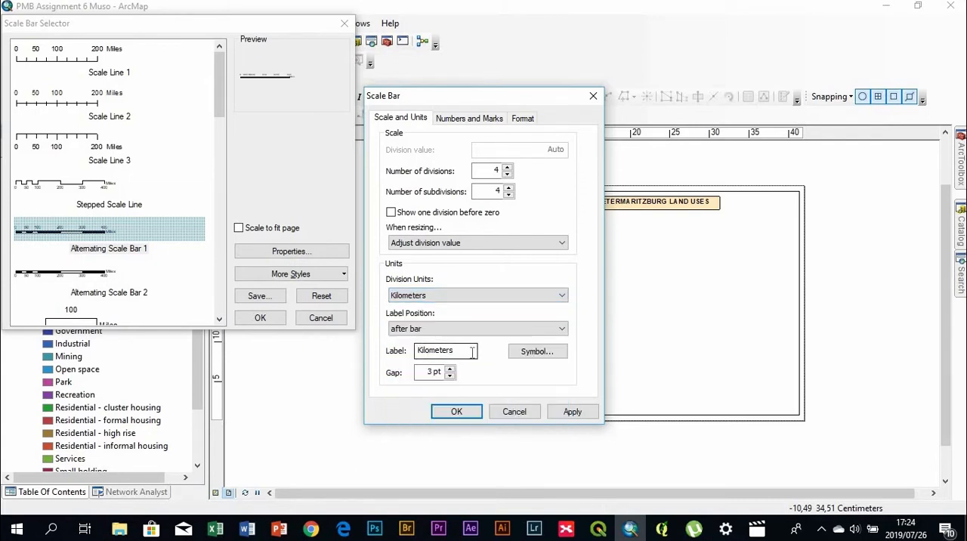
left_click(473, 352)
left_click(513, 411)
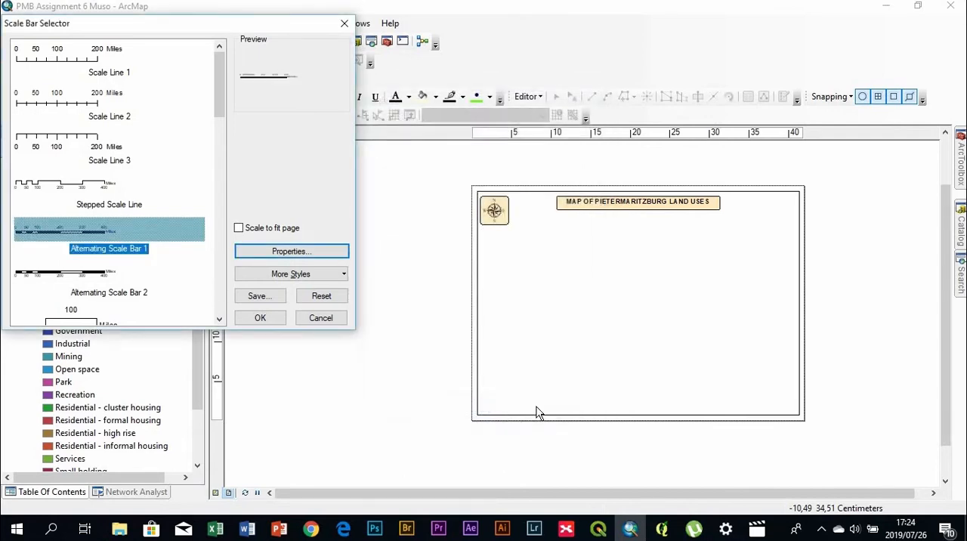
left_click(260, 317)
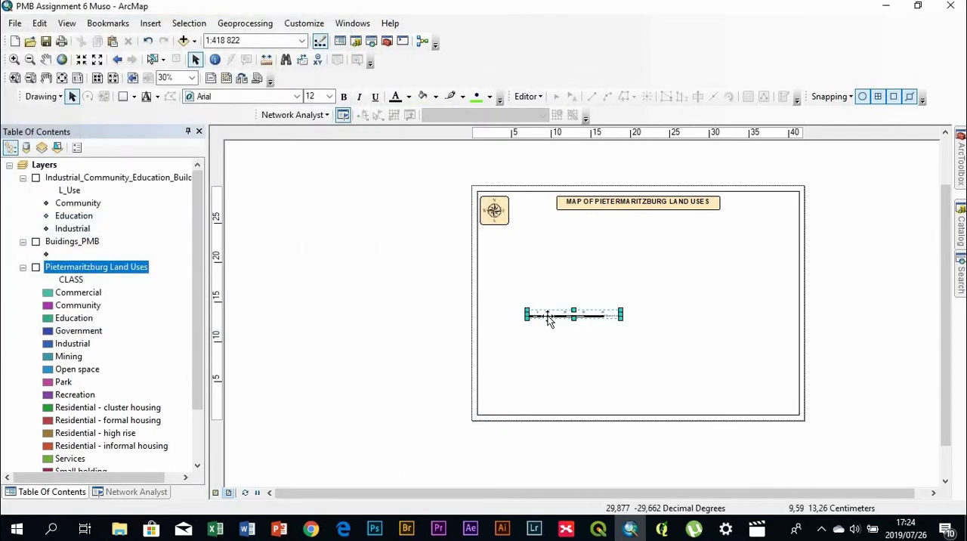
Move the scale bar to the data frame's lower-left corner and give it a 1.5 Point border and Sand background, both with 20% rounding
left_click_drag(556, 316, 522, 399)
double_click(522, 399)
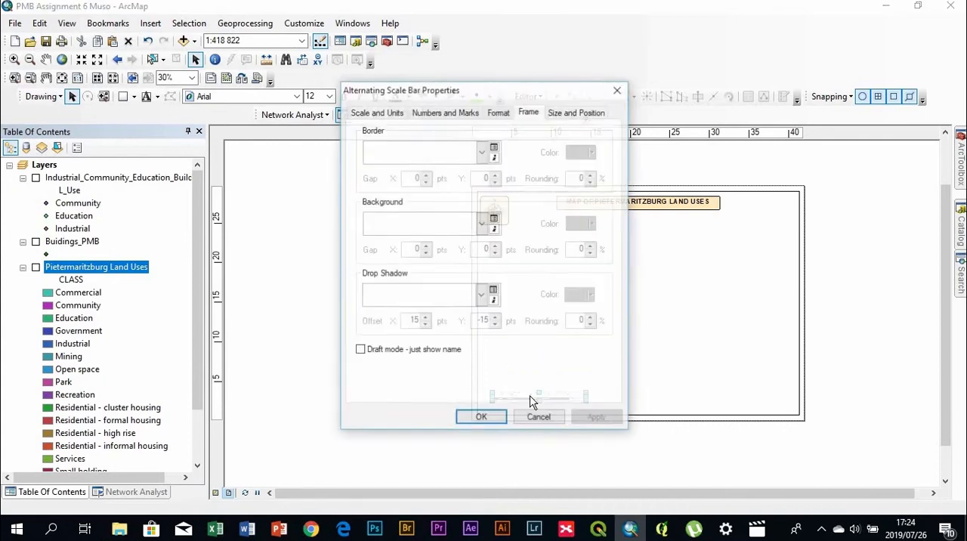
left_click(481, 152)
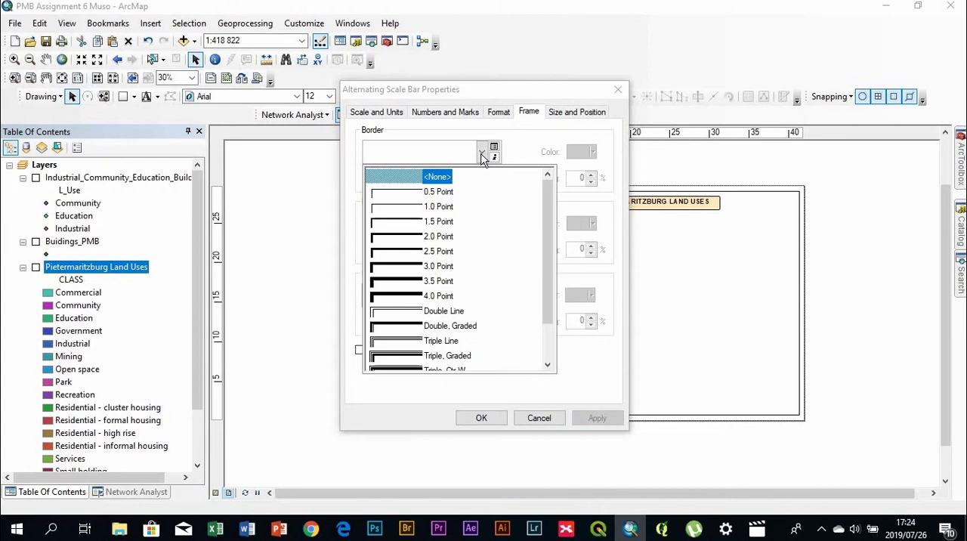
left_click(437, 226)
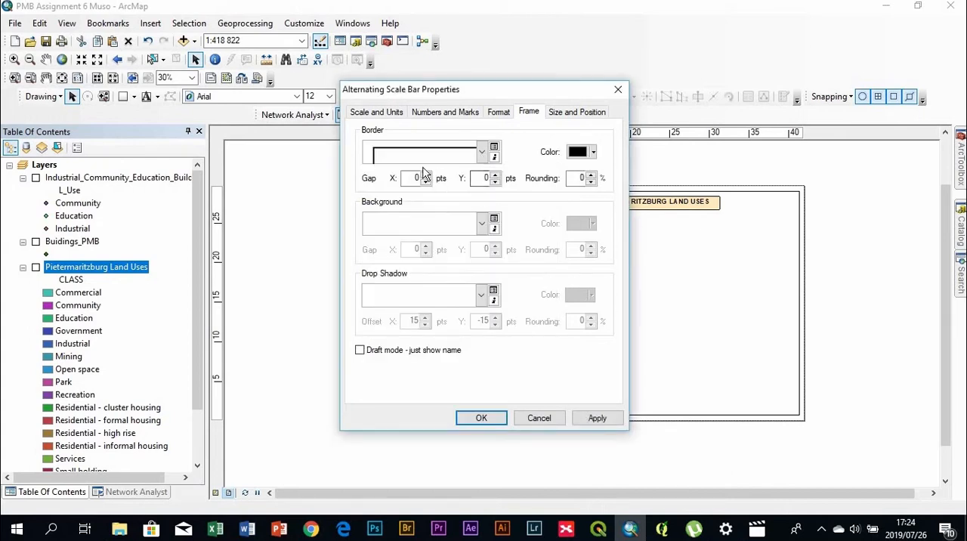
left_click(484, 227)
left_click(495, 295)
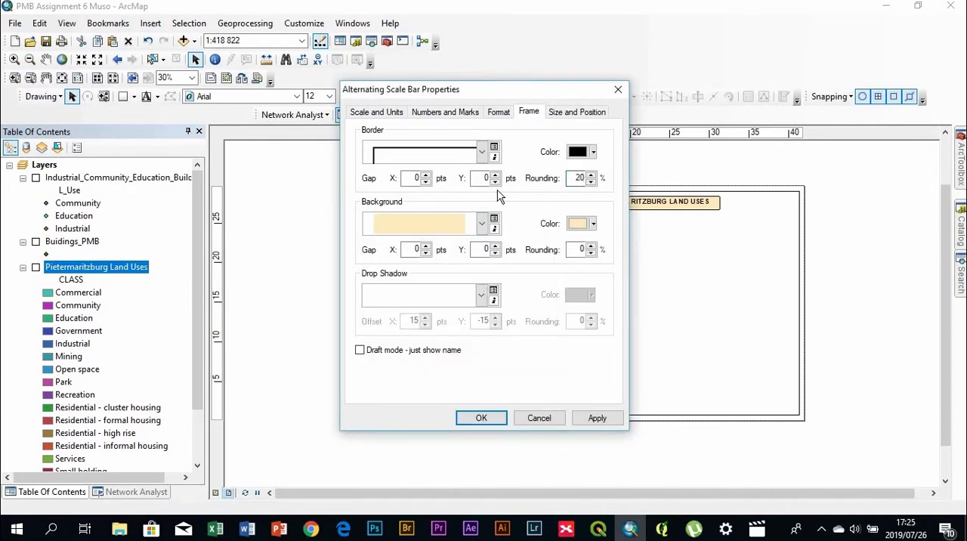
left_click(583, 249)
Set the X and Y gaps of the scale bar's border and background to 10 pts
left_click_drag(508, 92, 605, 100)
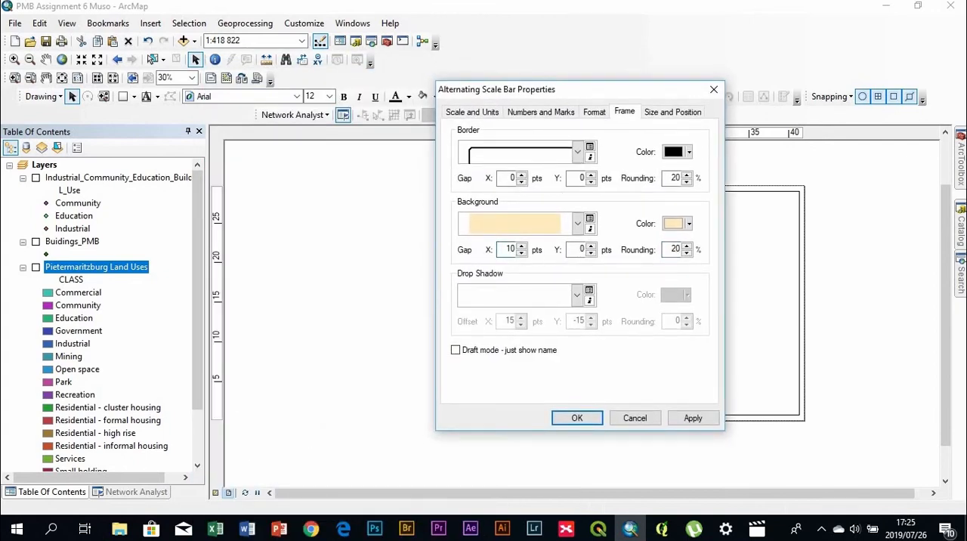
left_click(581, 249)
left_click(512, 179)
left_click(582, 179)
left_click(578, 418)
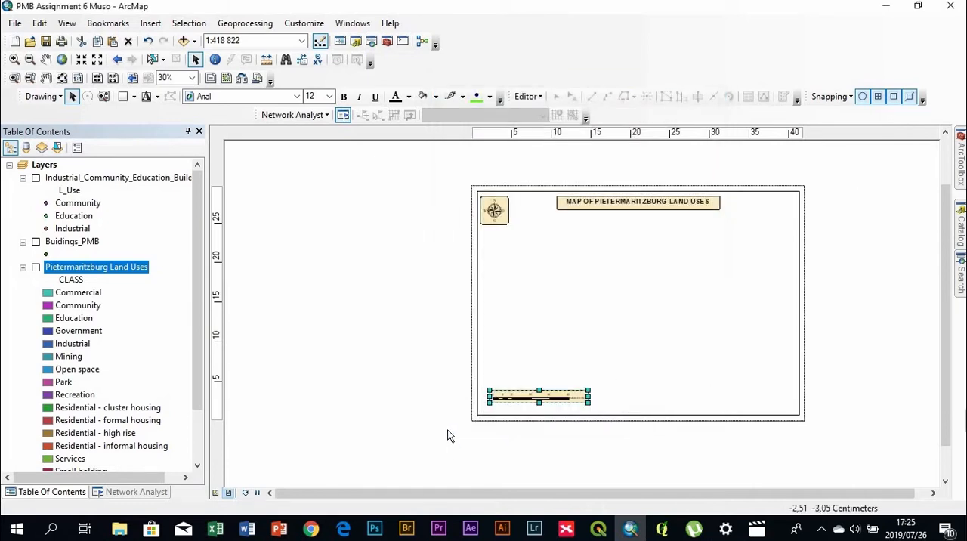
Align the scale bar's left edge with the north arrow's left edge using Align Left
scroll(553, 413, "up", 4)
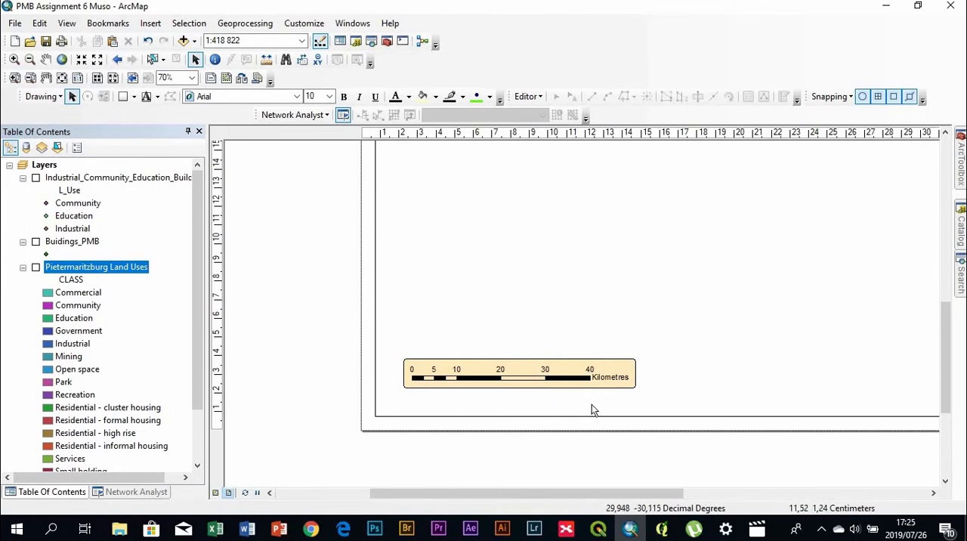
scroll(463, 407, "down", 5)
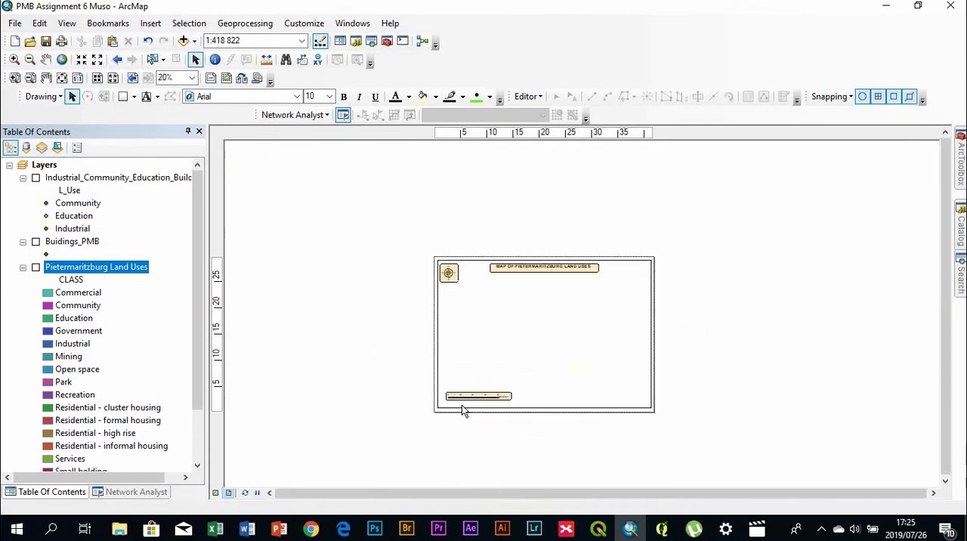
scroll(462, 406, "up", 4)
scroll(486, 398, "down", 3)
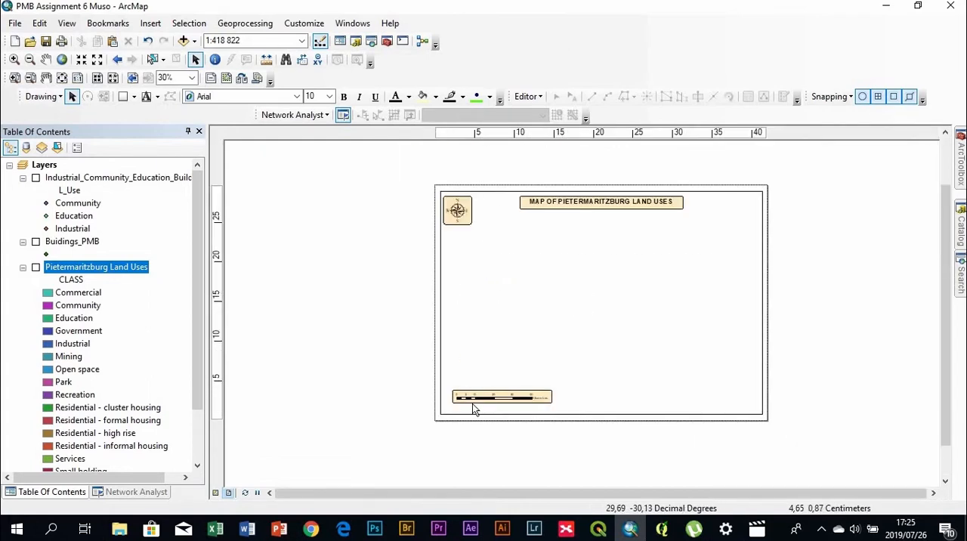
left_click(464, 218)
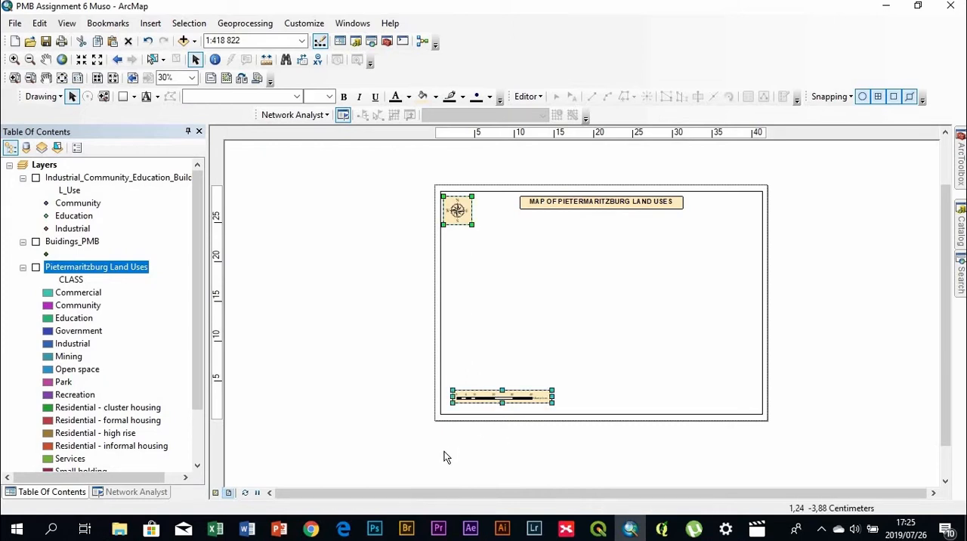
left_click(479, 399)
left_click(484, 400)
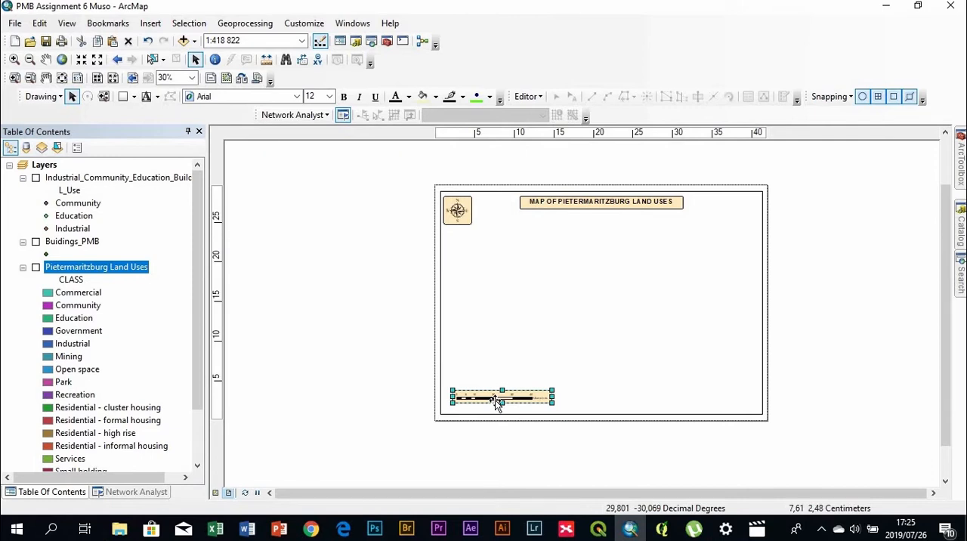
left_click(470, 214, "shift")
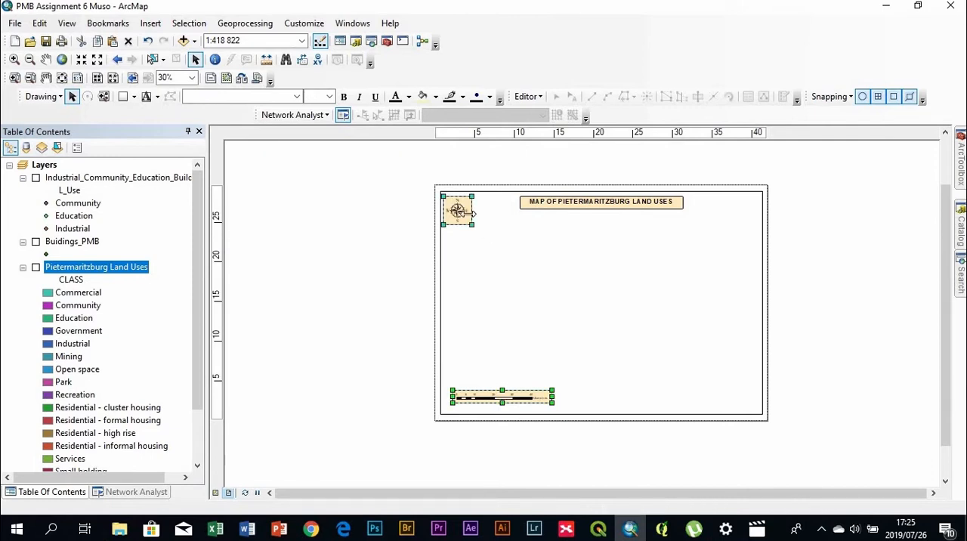
right_click(470, 218)
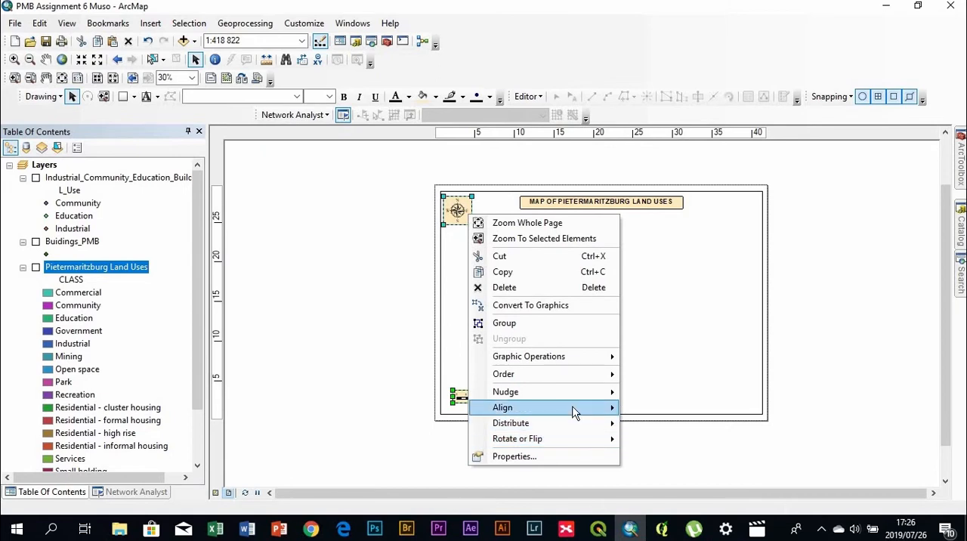
mouse_move(566, 407)
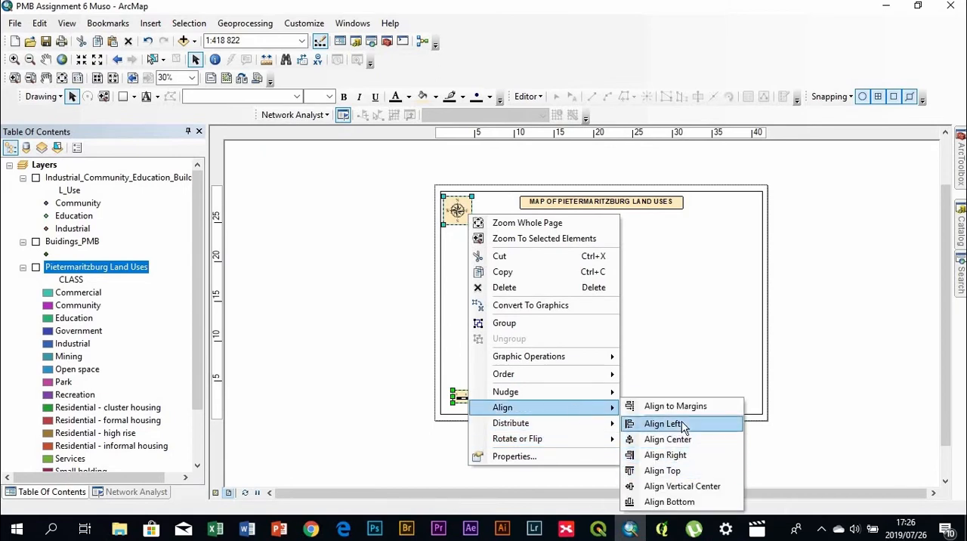
left_click(681, 422)
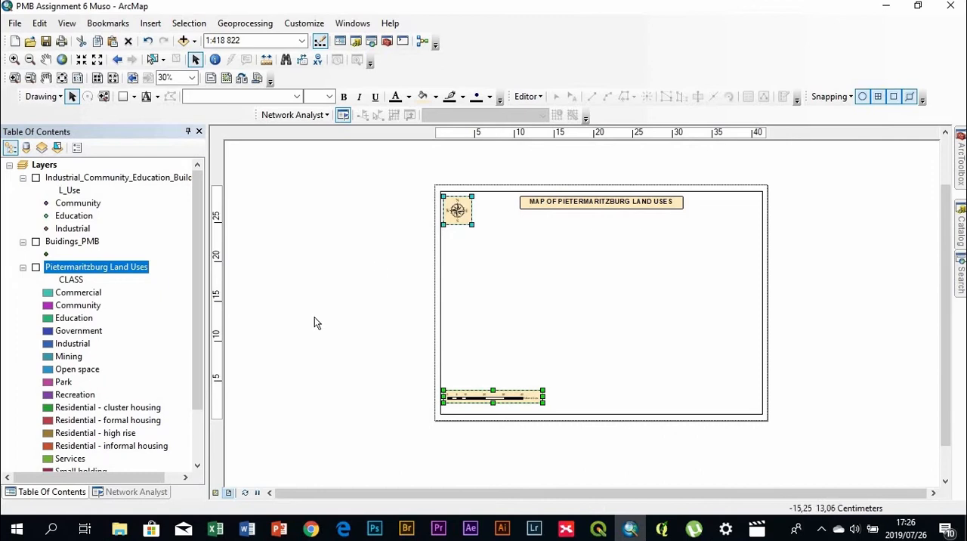
left_click(453, 440)
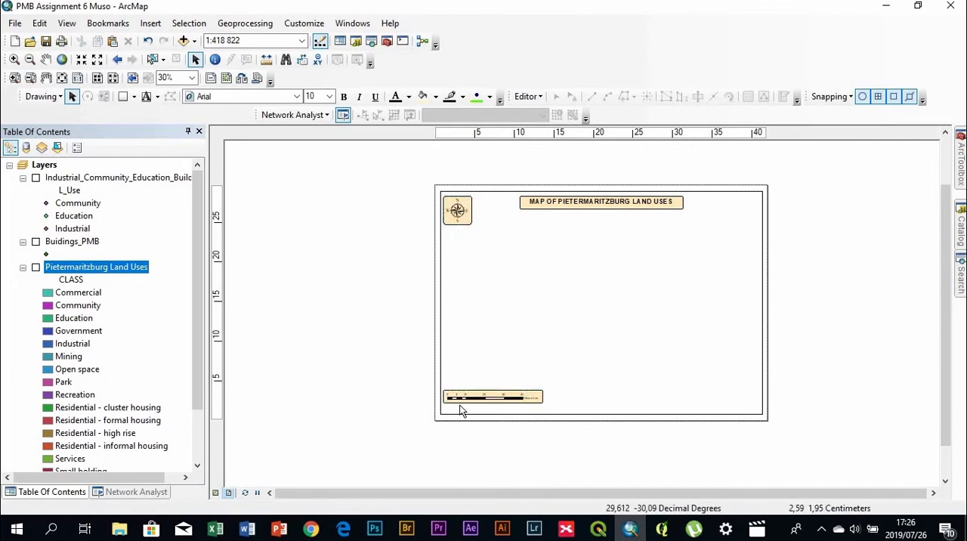
Nudge the scale bar down until it sits close to the data frame's lower edge
left_click(463, 402)
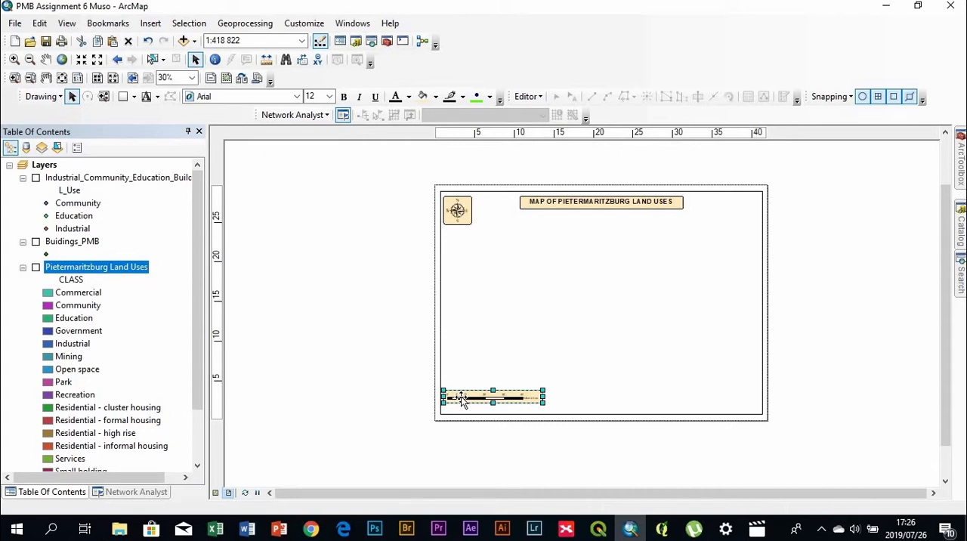
key("Down")
key("Down")
key("Down")
key("Down")
key("Down")
key("Down")
key("Down")
key("Down")
key("Down")
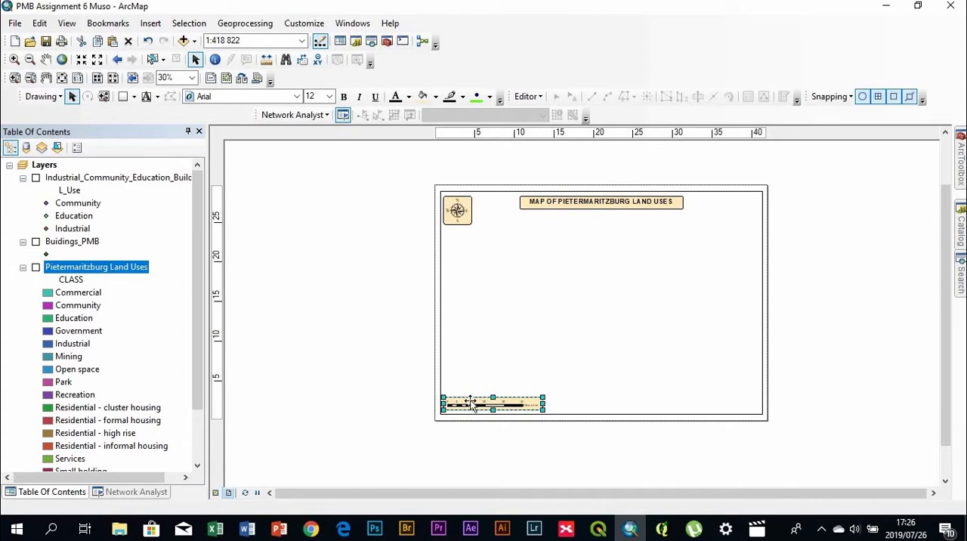
left_click(302, 379)
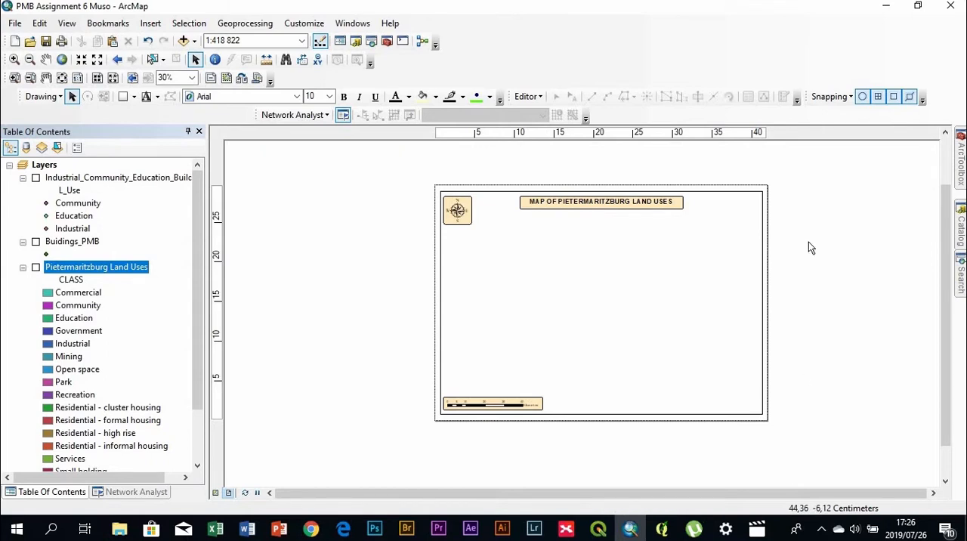
Turn on the Pietermaritzburg Land Uses layer and start a one-column legend containing only that layer
left_click(35, 268)
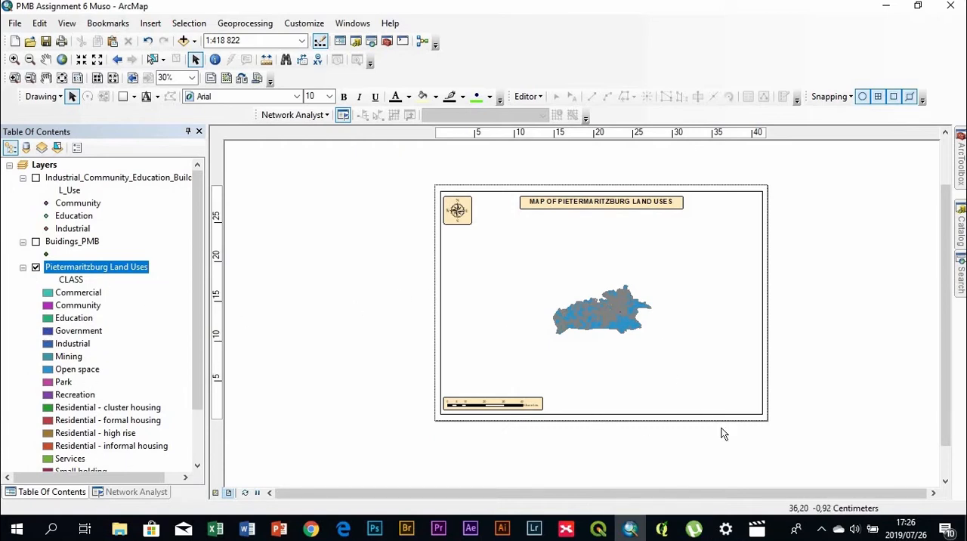
left_click(151, 23)
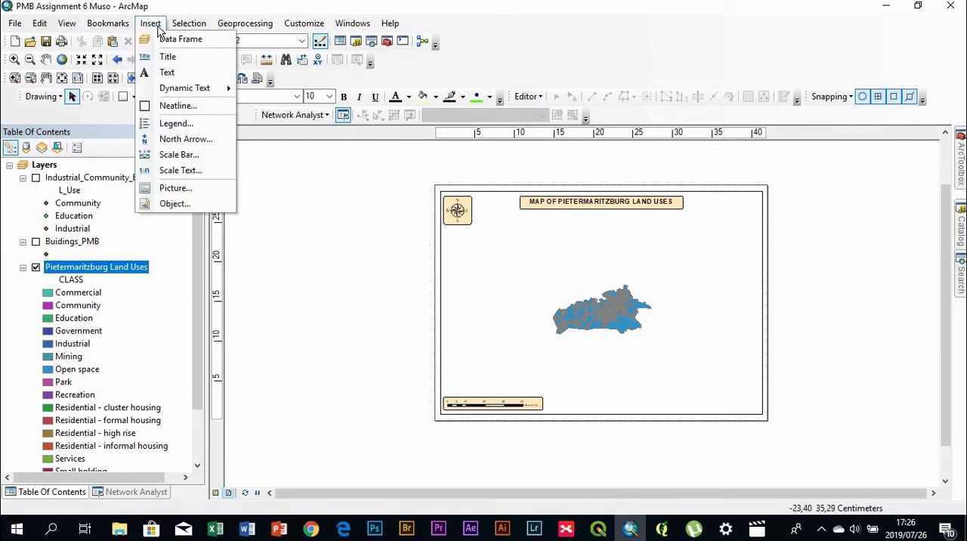
left_click(188, 124)
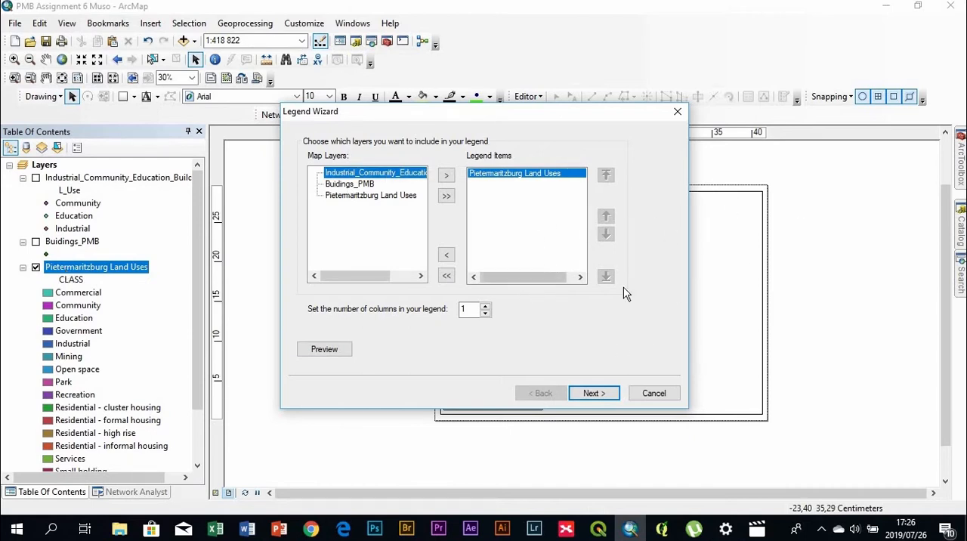
left_click(609, 393)
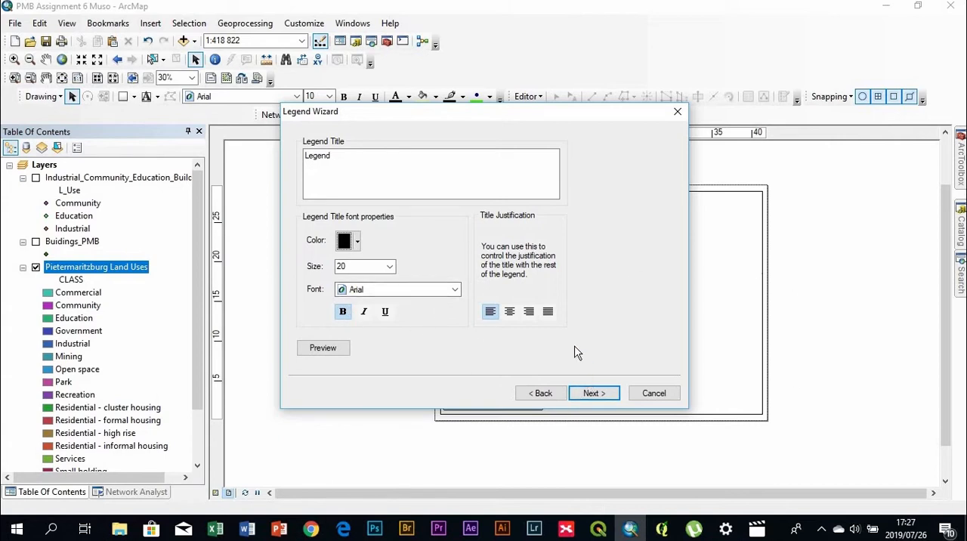
Set the legend title to full justification and give the legend frame a 1.5 Point border and a Sand background
left_click(549, 312)
left_click(594, 392)
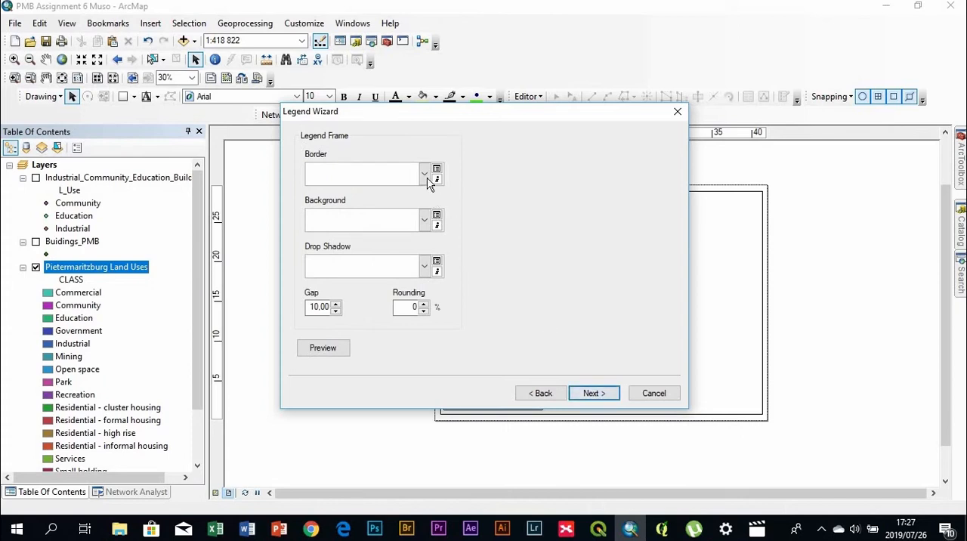
left_click(426, 175)
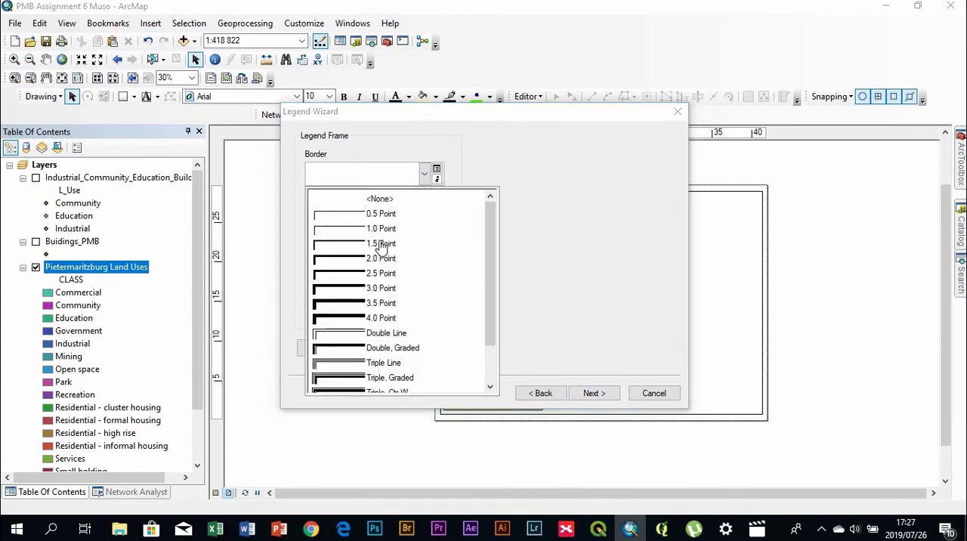
left_click(402, 242)
left_click(428, 222)
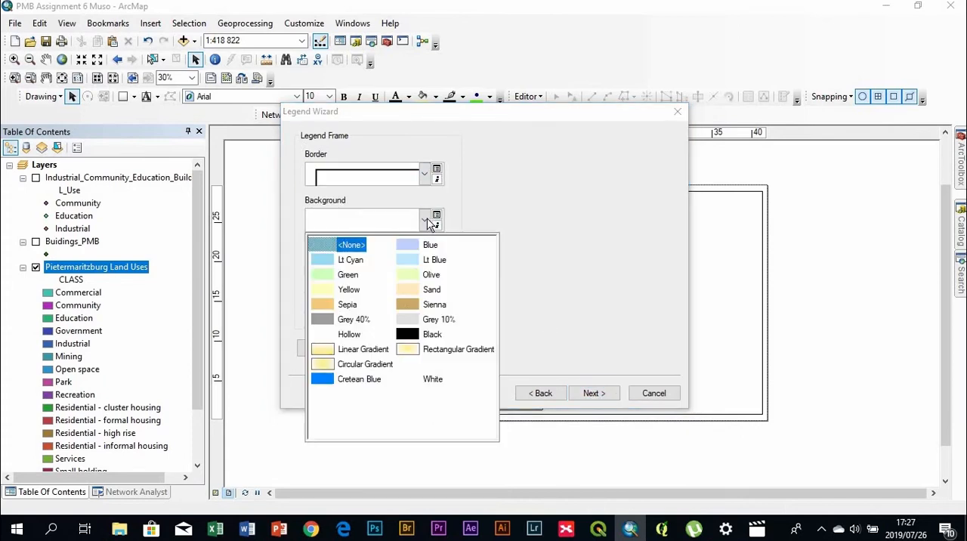
left_click(411, 291)
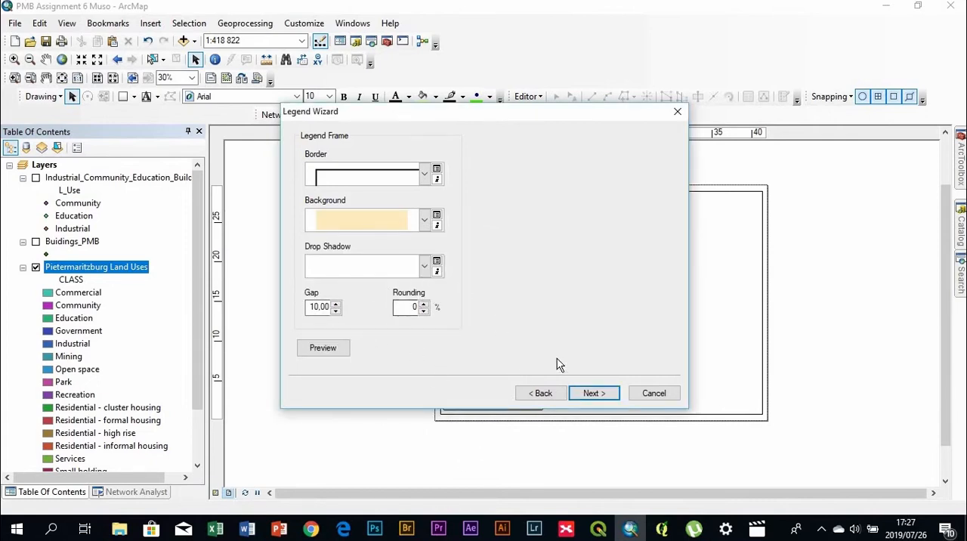
Finish the legend with the default patch sizes and spacing, and move it to the right of the mapped area
left_click(596, 395)
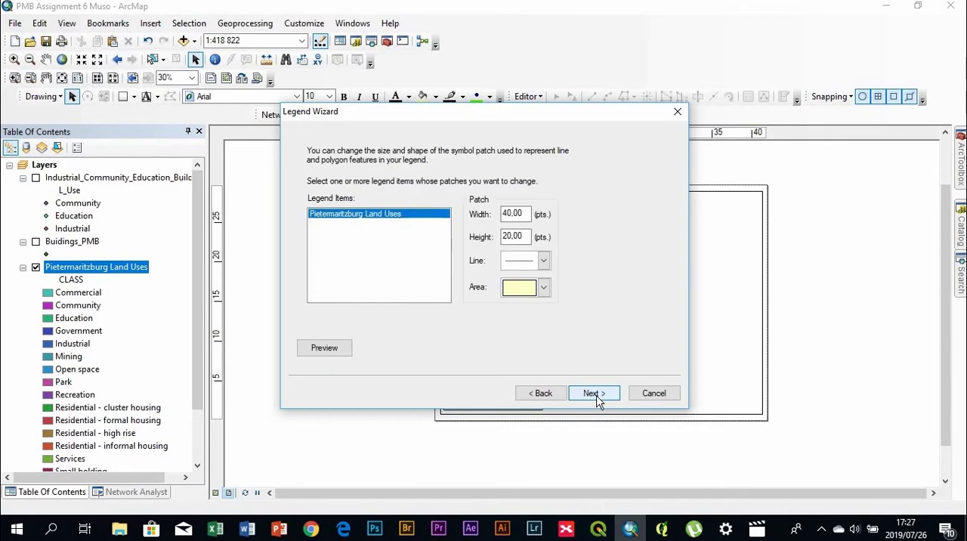
left_click(597, 394)
left_click(595, 393)
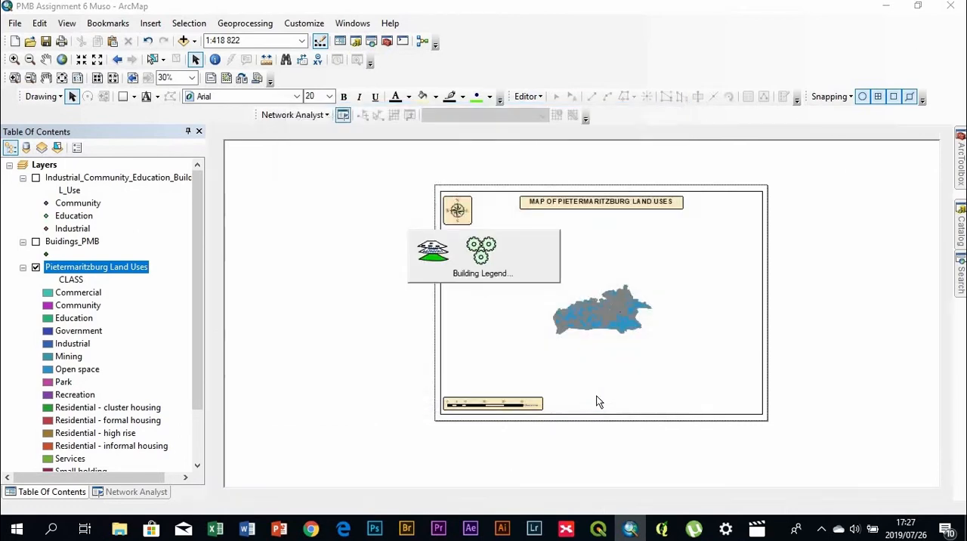
left_click_drag(501, 294, 670, 326)
Round the corners of the legend frame's border and background in the legend properties
double_click(707, 363)
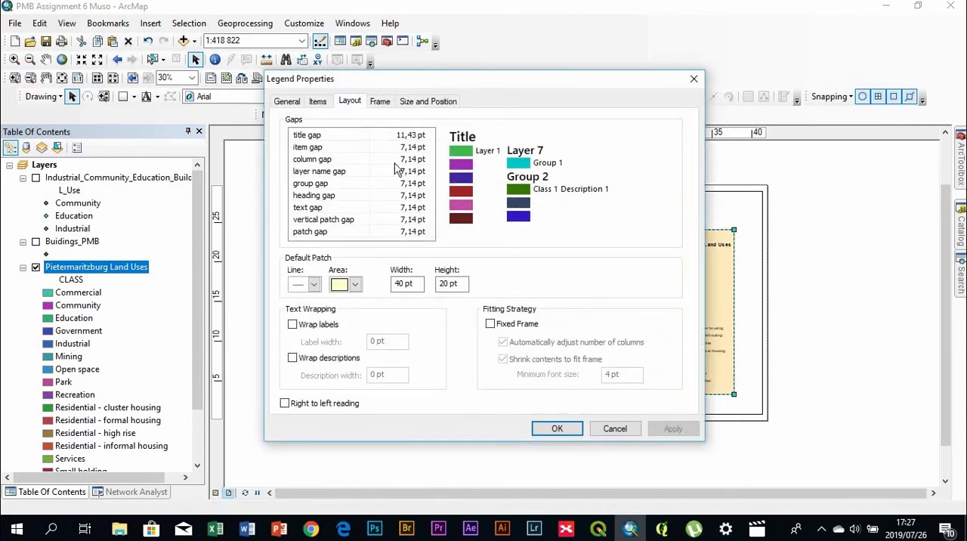
left_click(378, 103)
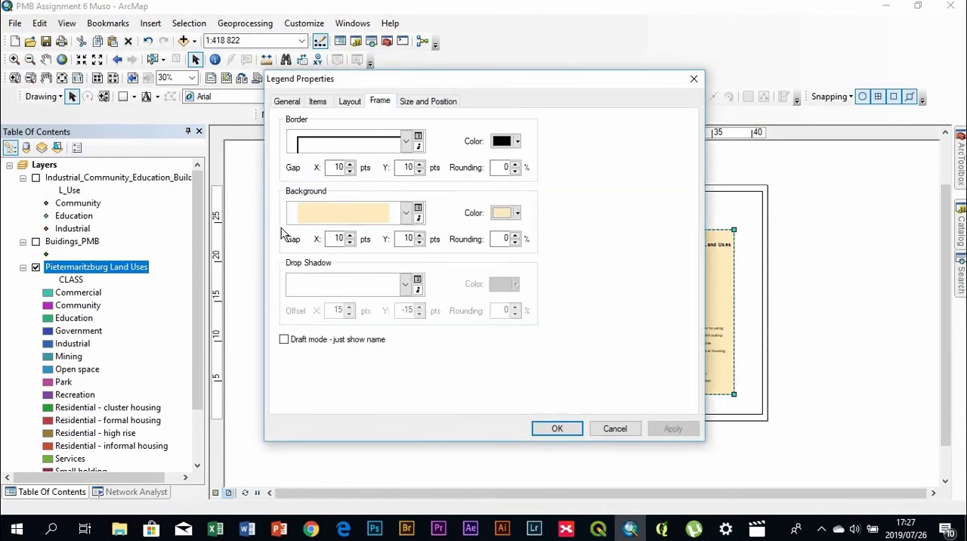
left_click_drag(511, 167, 482, 169)
left_click(559, 429)
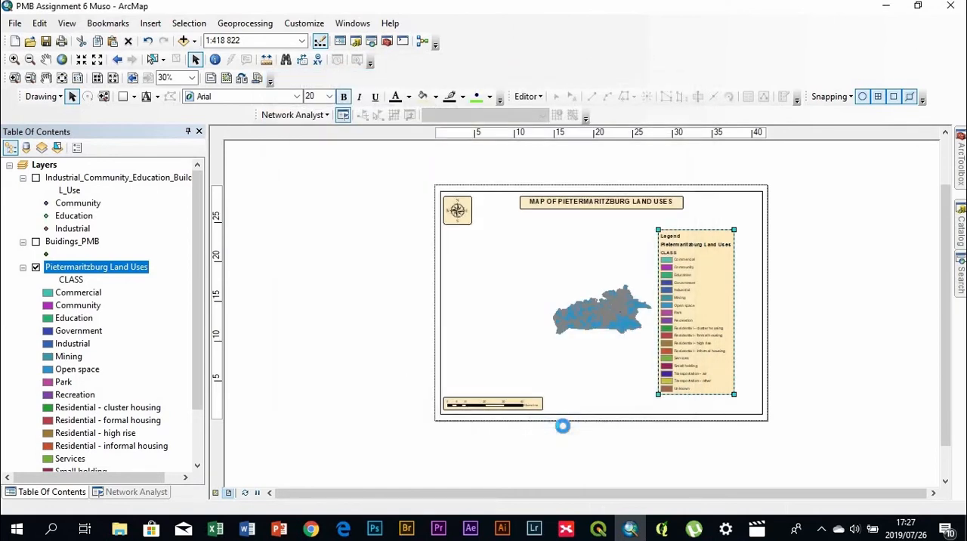
left_click(862, 344)
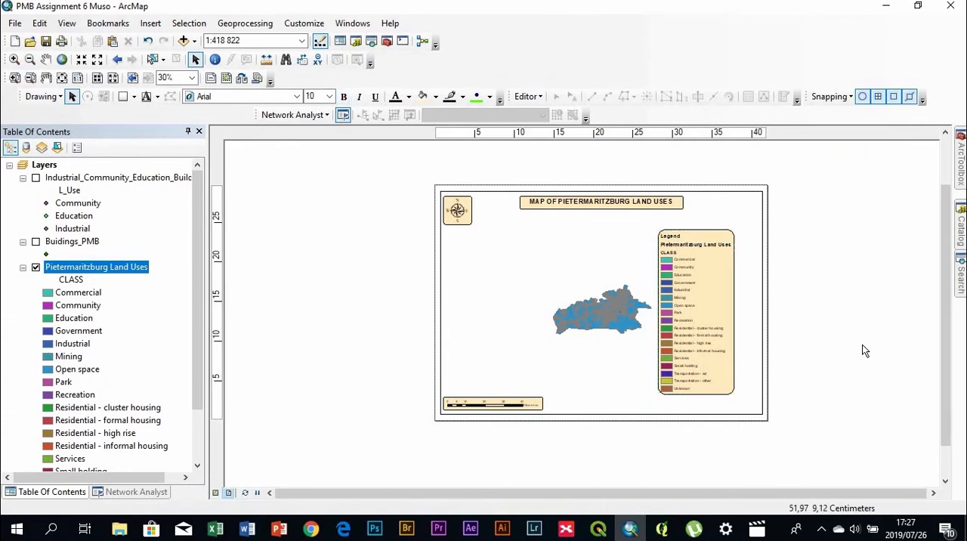
Shrink the legend and align its bottom edge with the scale bar's bottom edge using Align Bottom
left_click(691, 368)
left_click_drag(734, 394, 726, 368)
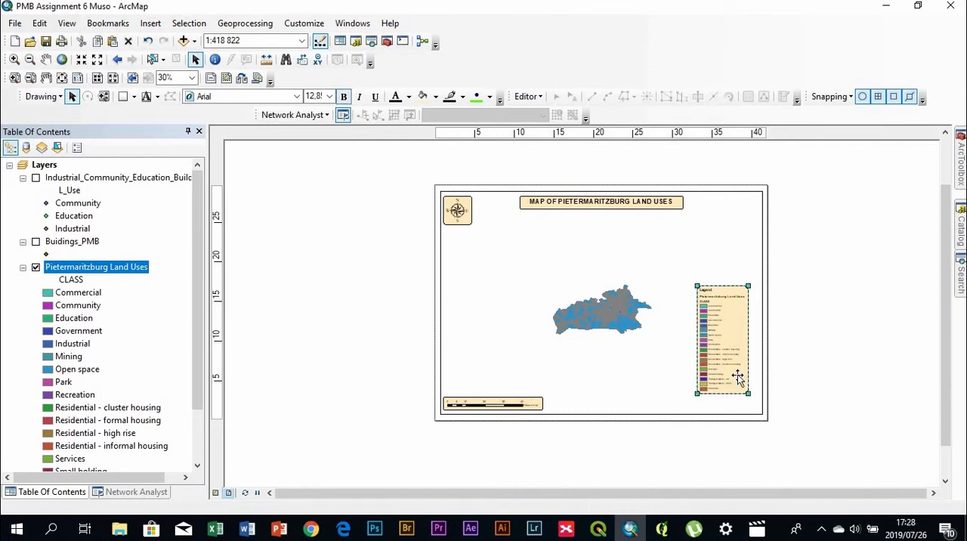
left_click(532, 406, "shift")
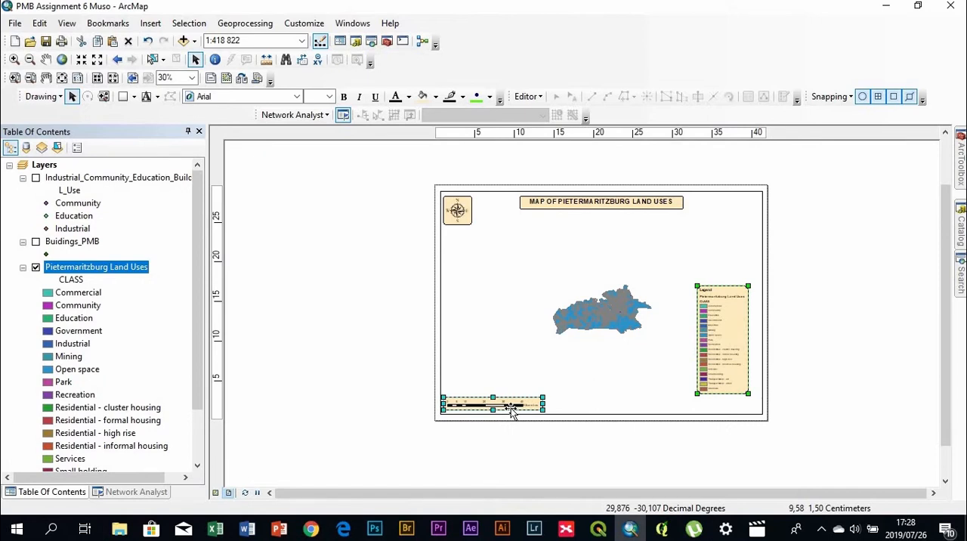
right_click(511, 414)
mouse_move(597, 350)
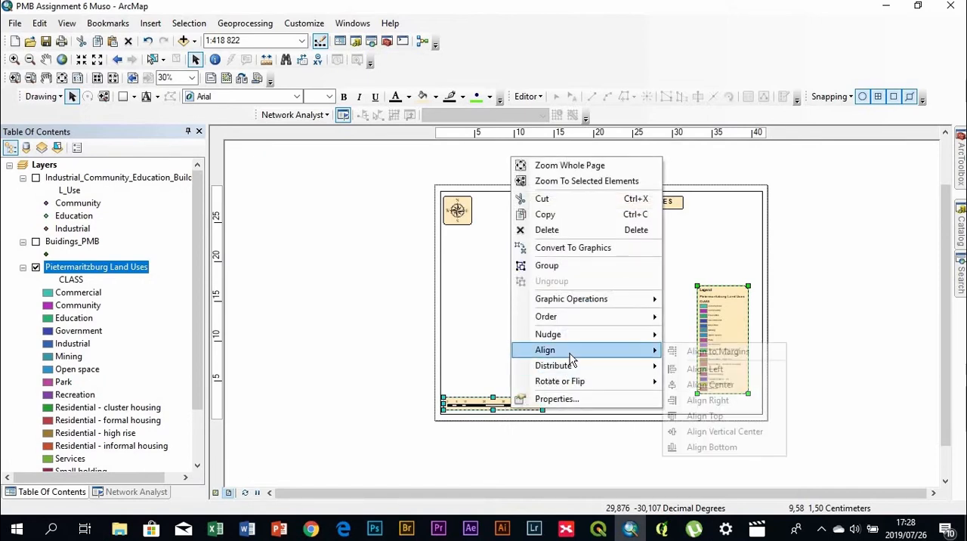
left_click(726, 451)
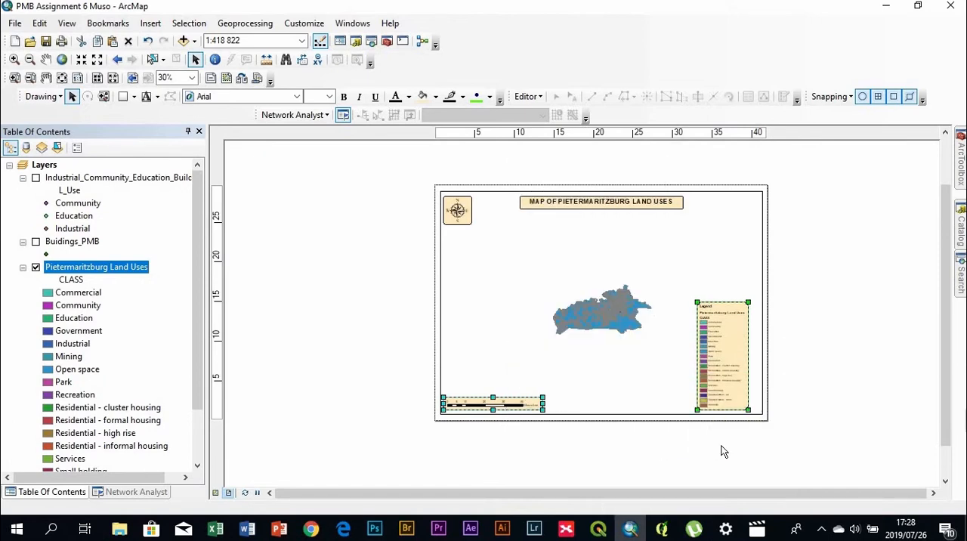
left_click(829, 422)
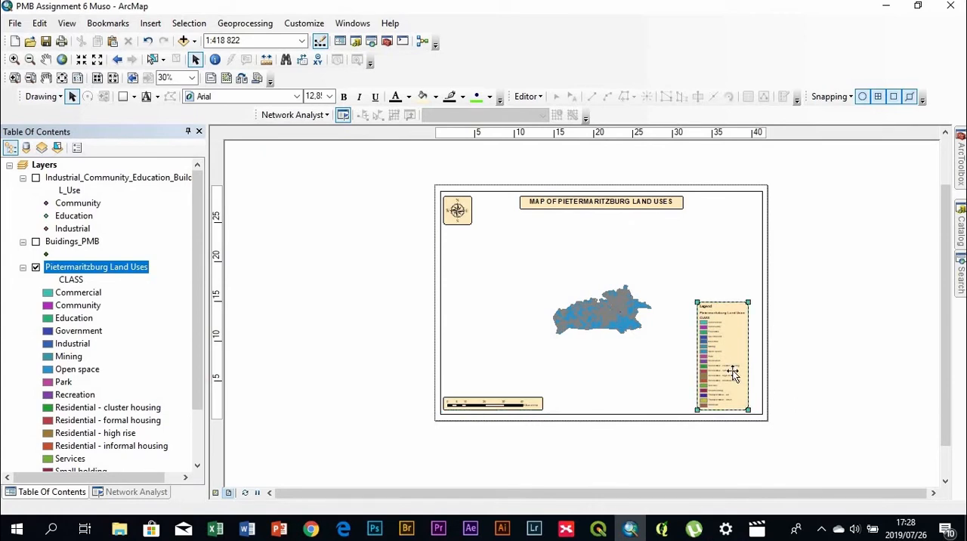
Nudge the legend right until it sits just inside the data frame's right edge
left_click(733, 372)
key("Right")
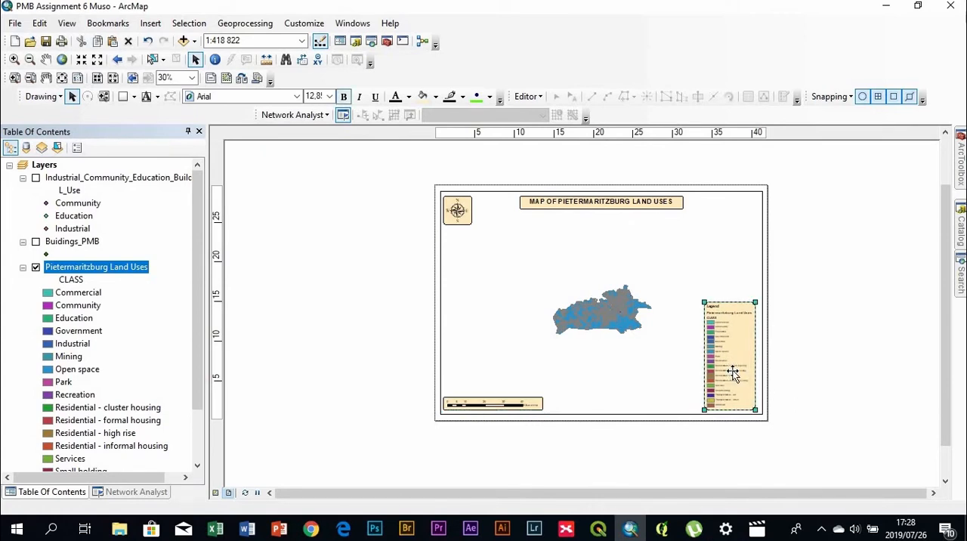
key("Right")
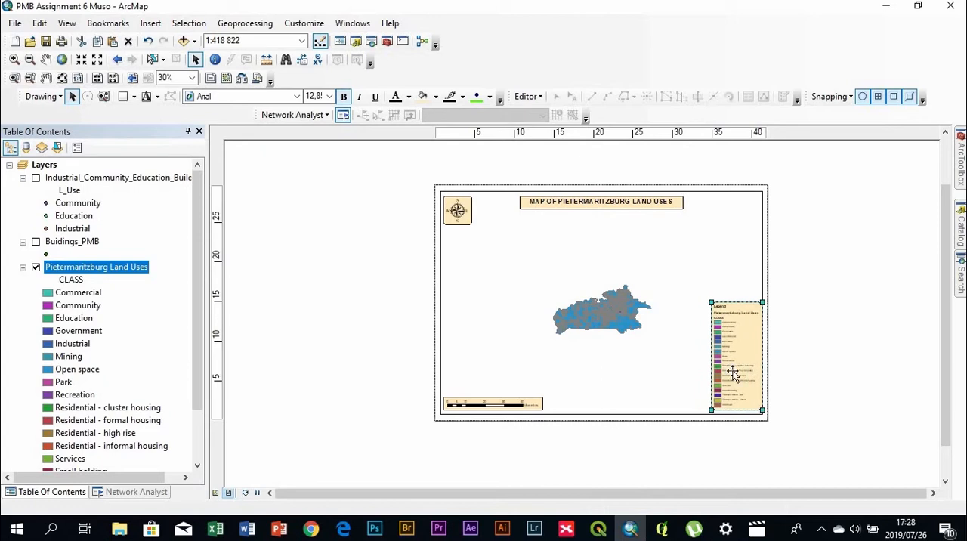
key("Left")
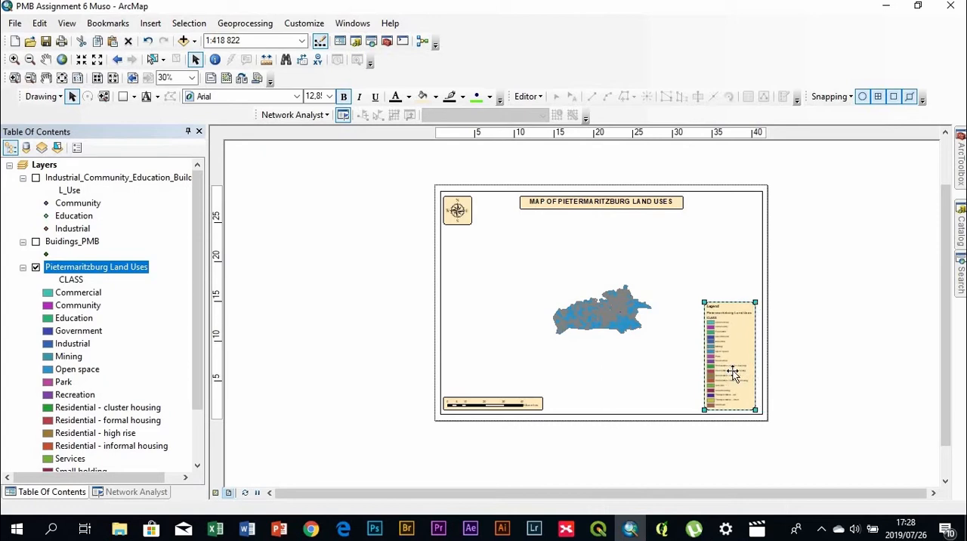
left_click(842, 348)
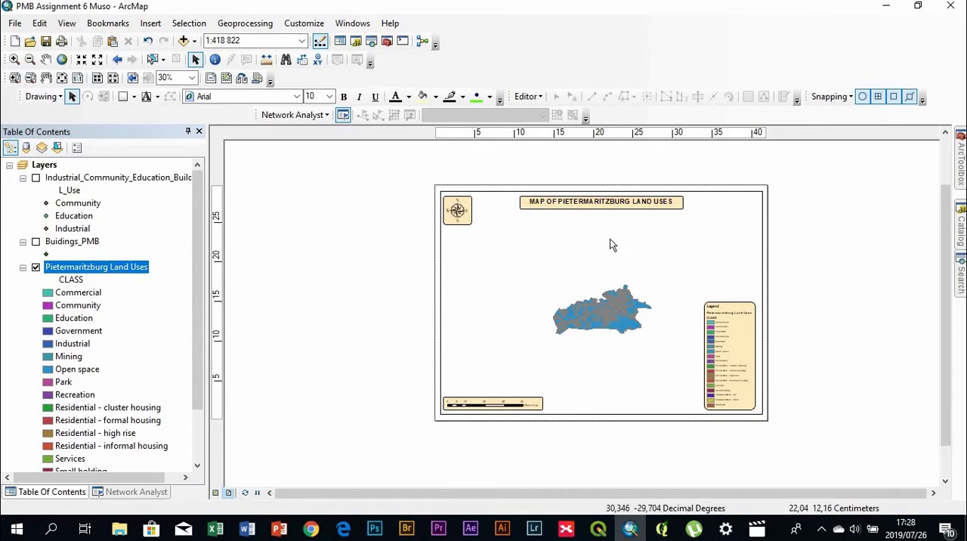
Enlarge the map inside the data frame to a scale of 1:150 000 using Fixed Zoom In
left_click(83, 61)
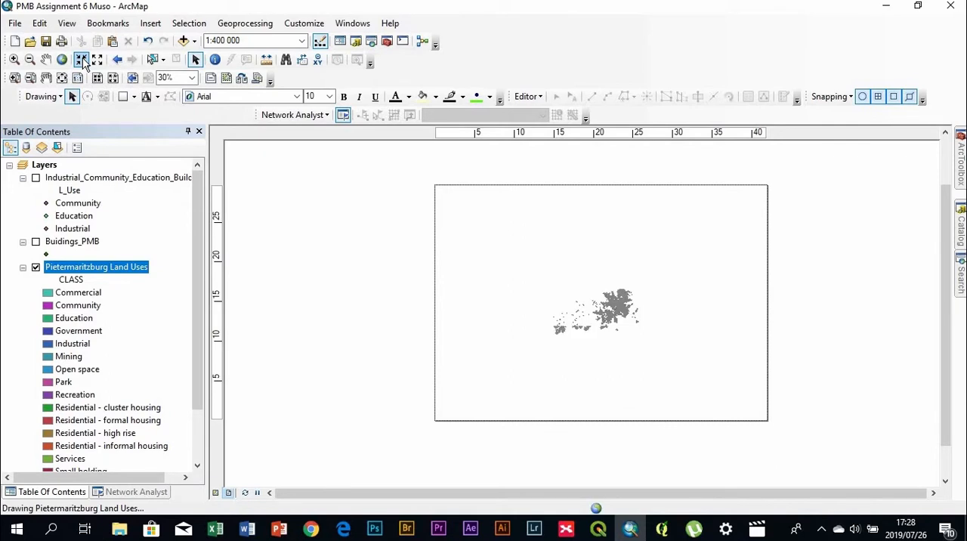
left_click(81, 60)
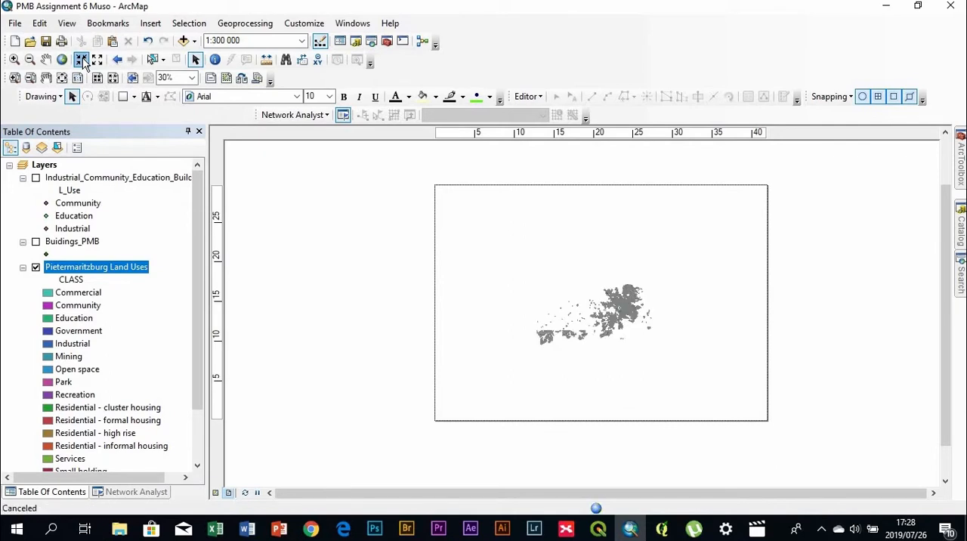
left_click(81, 59)
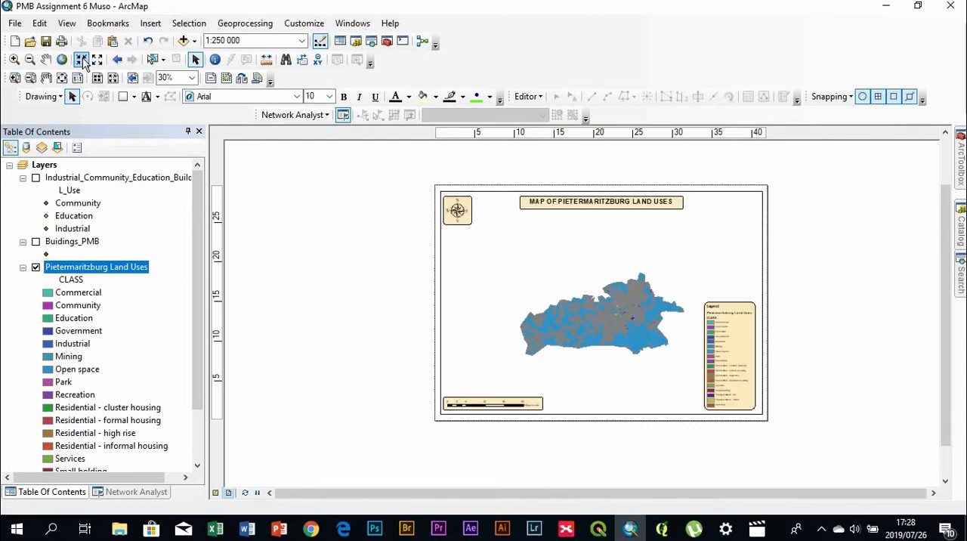
left_click(80, 59)
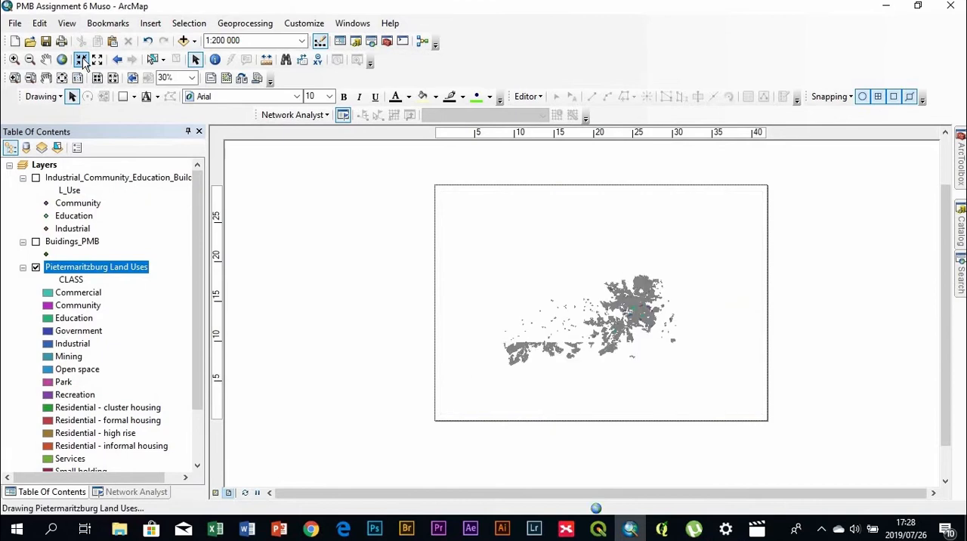
left_click(81, 60)
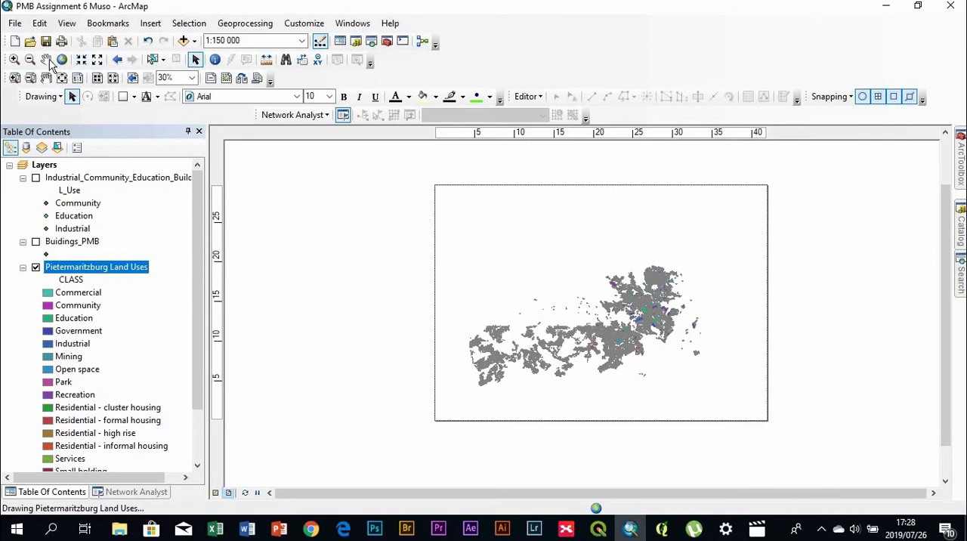
Pan the map up and left within the data frame to reduce its overlap with the legend
left_click(46, 60)
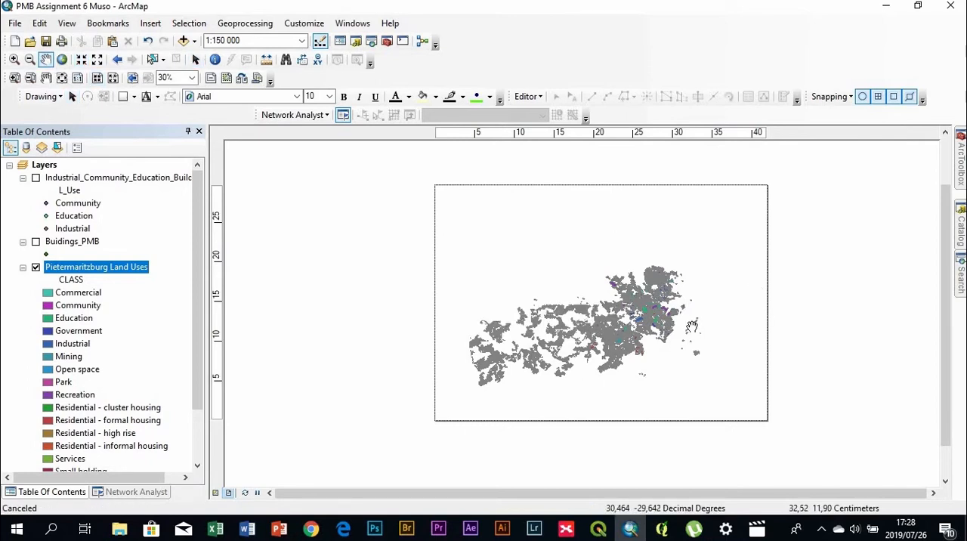
left_click_drag(623, 344, 629, 333)
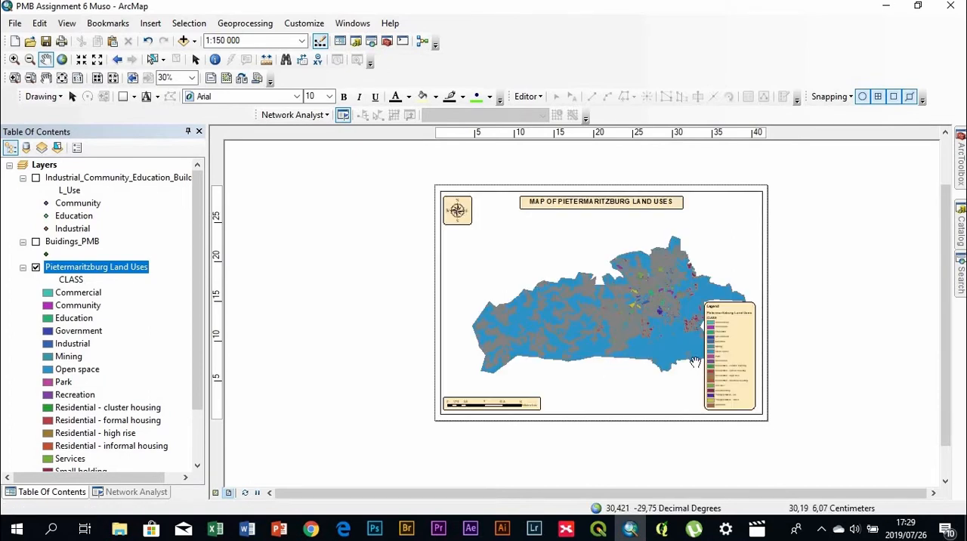
left_click_drag(634, 322, 617, 308)
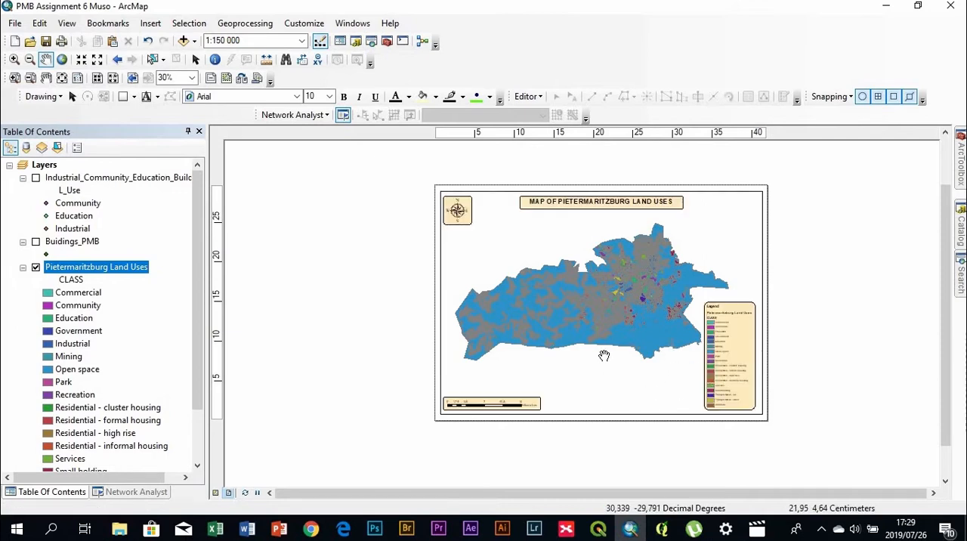
Set the outline color of all class symbols in the Pietermaritzburg Land Uses layer to No Color
scroll(607, 325, "down", 1)
scroll(608, 324, "down", 1)
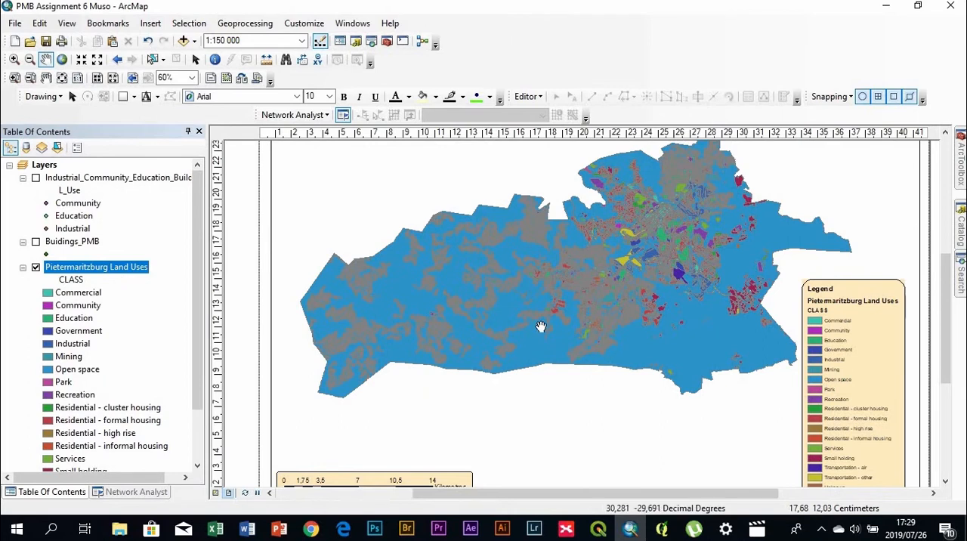
double_click(87, 268)
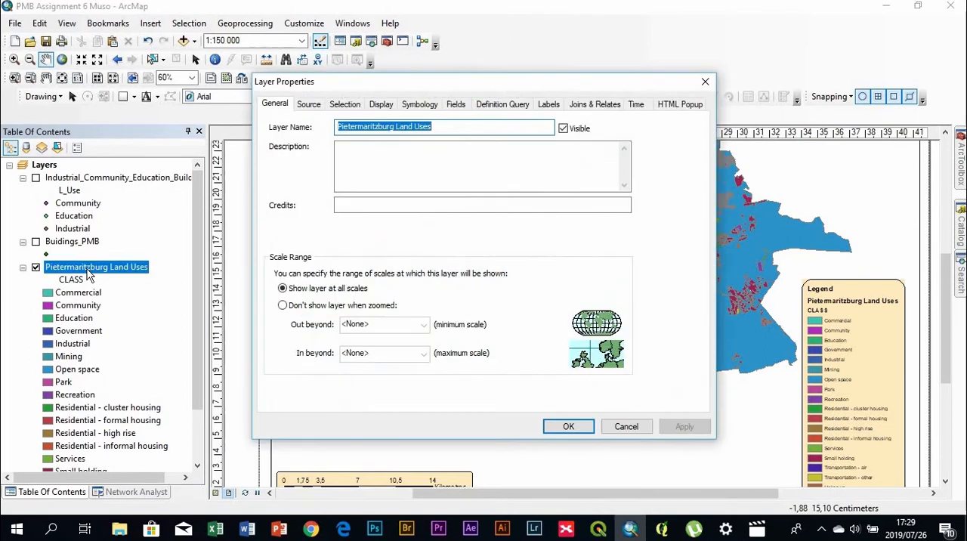
left_click(420, 103)
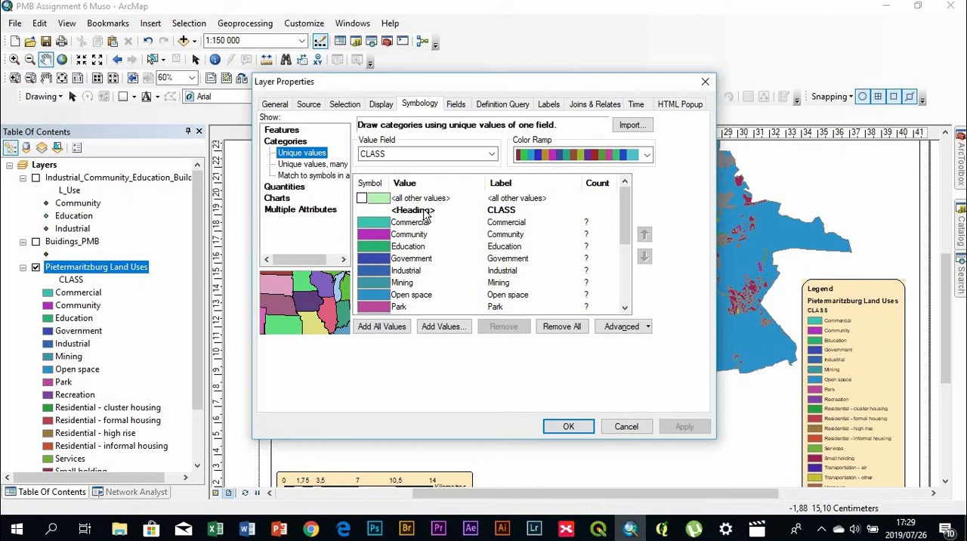
double_click(426, 212)
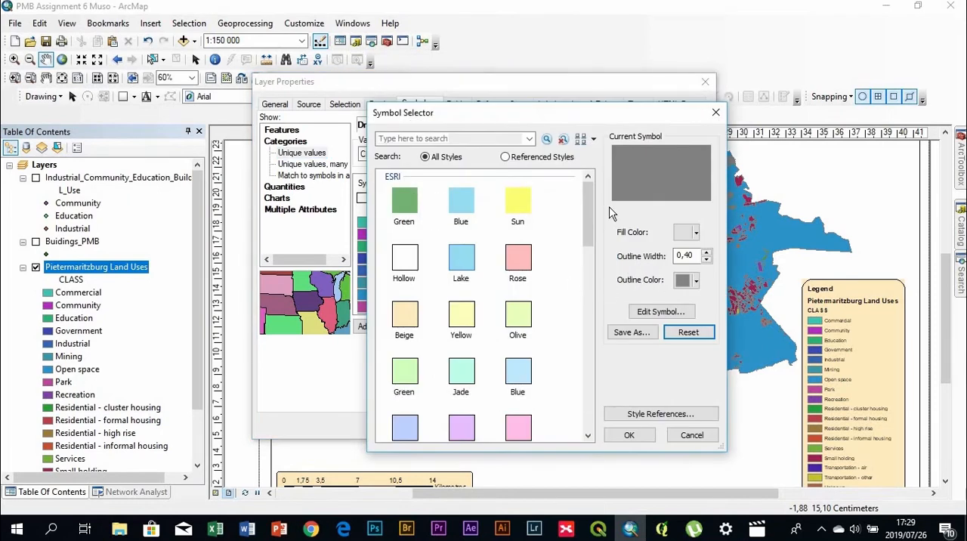
left_click_drag(582, 125, 689, 72)
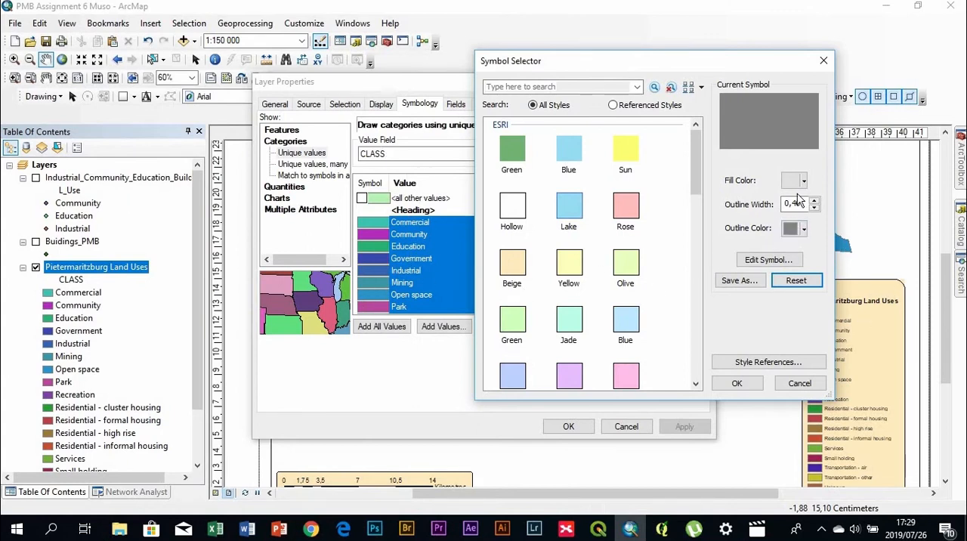
left_click(806, 230)
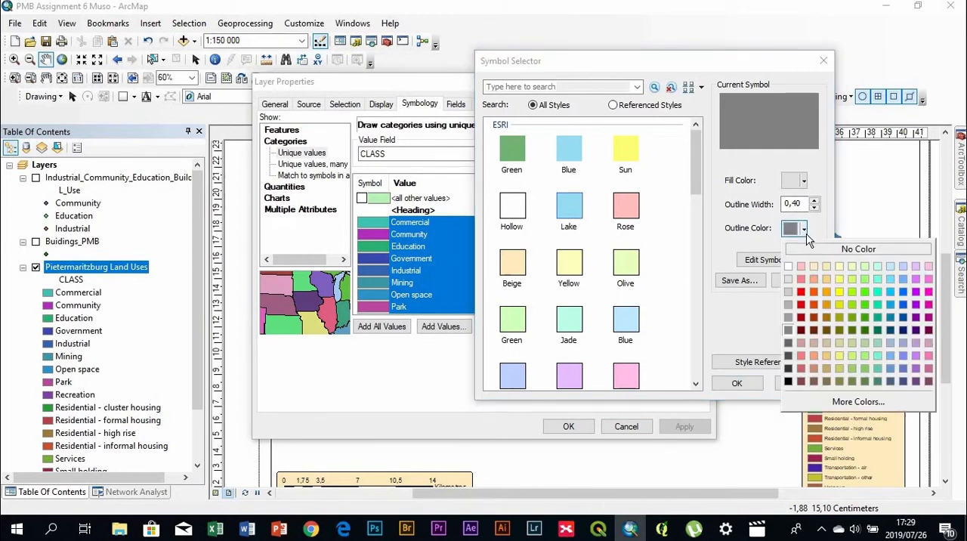
left_click(812, 252)
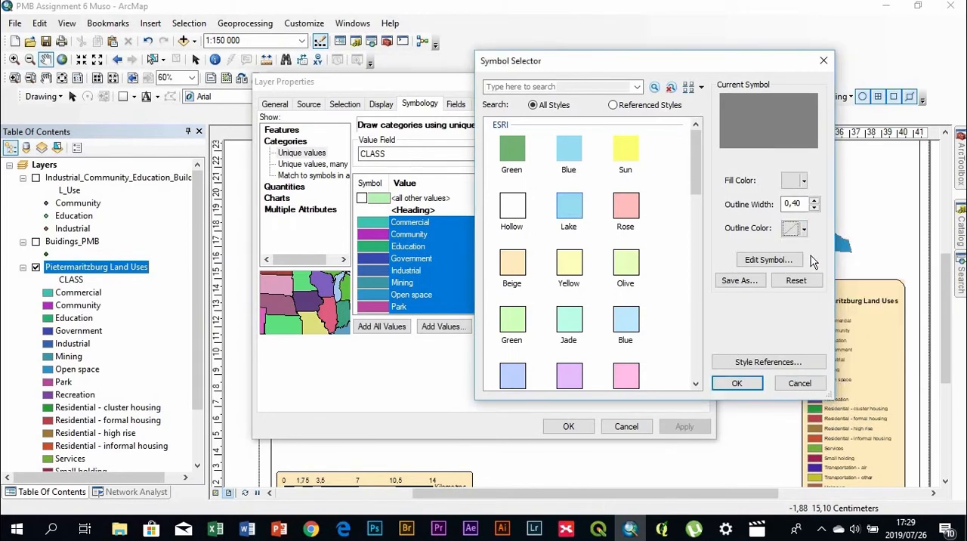
left_click(749, 383)
left_click(568, 427)
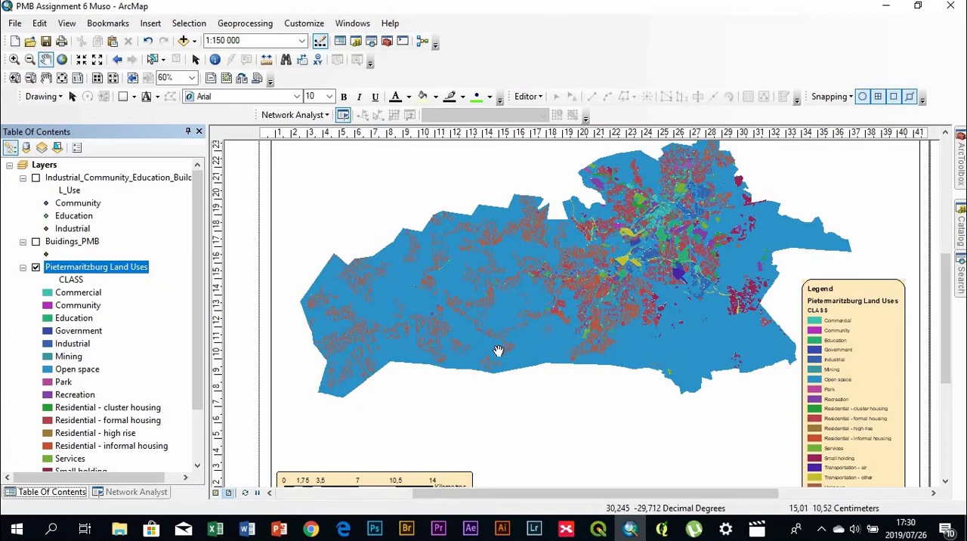
Change the Commercial class symbol to the Rose fill with No Color for its outline
double_click(48, 295)
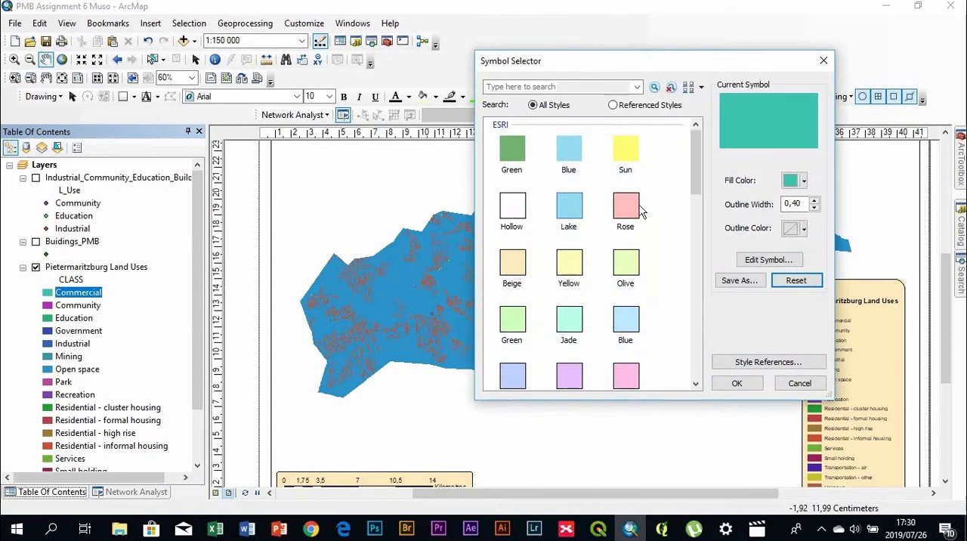
left_click(634, 207)
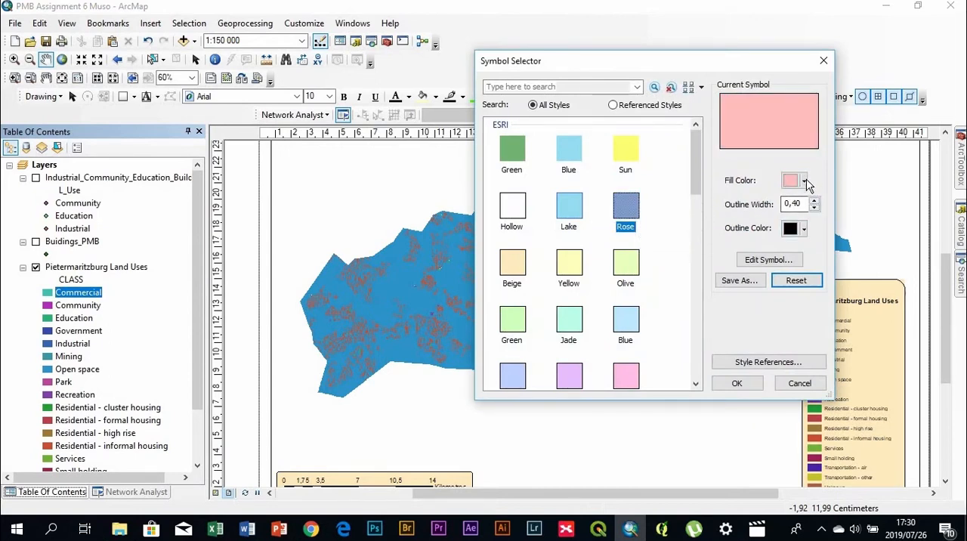
left_click(804, 229)
left_click(818, 249)
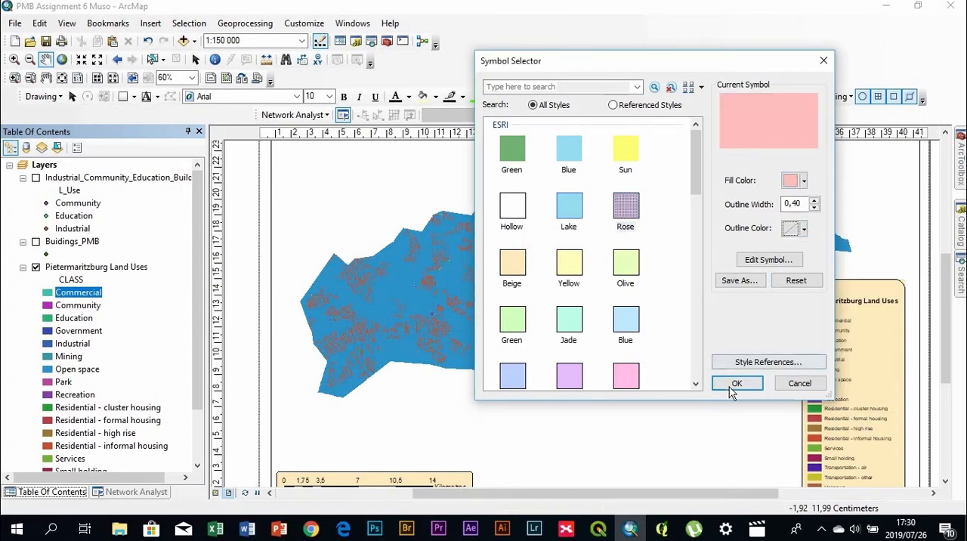
left_click(735, 384)
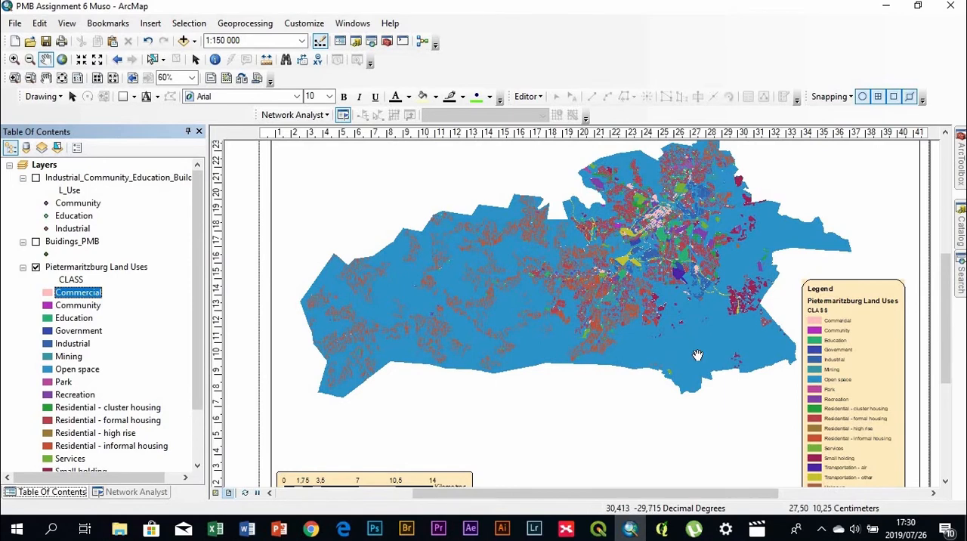
scroll(697, 355, "down", 2)
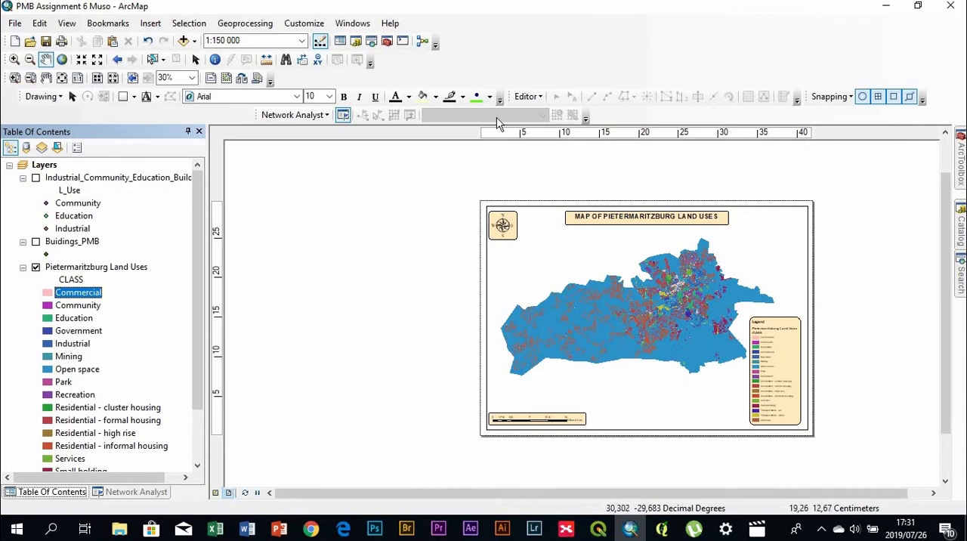
left_click(195, 42)
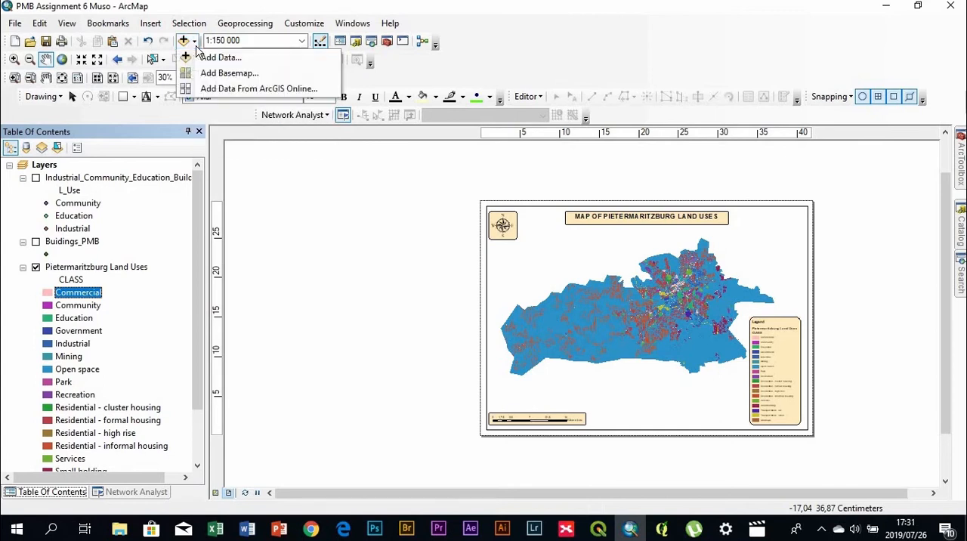
left_click(202, 72)
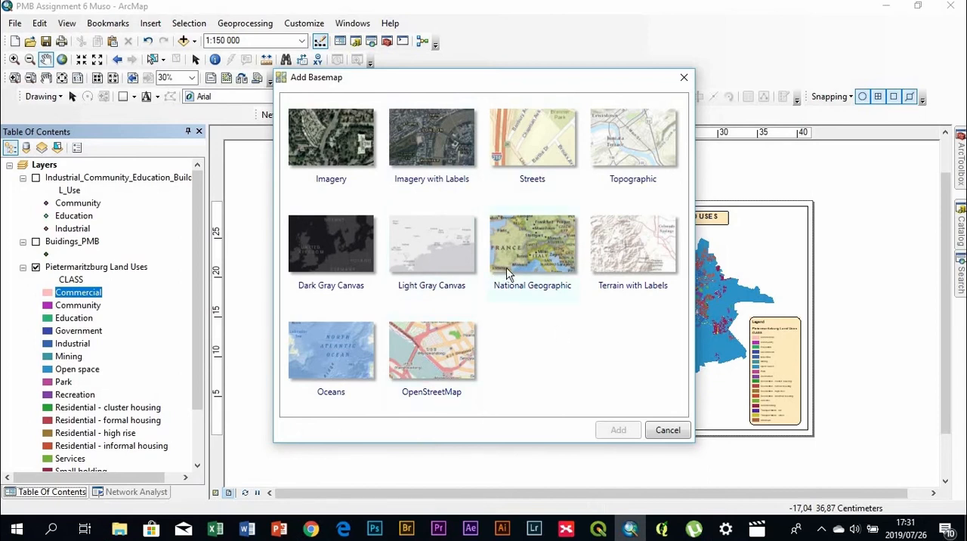
left_click(663, 431)
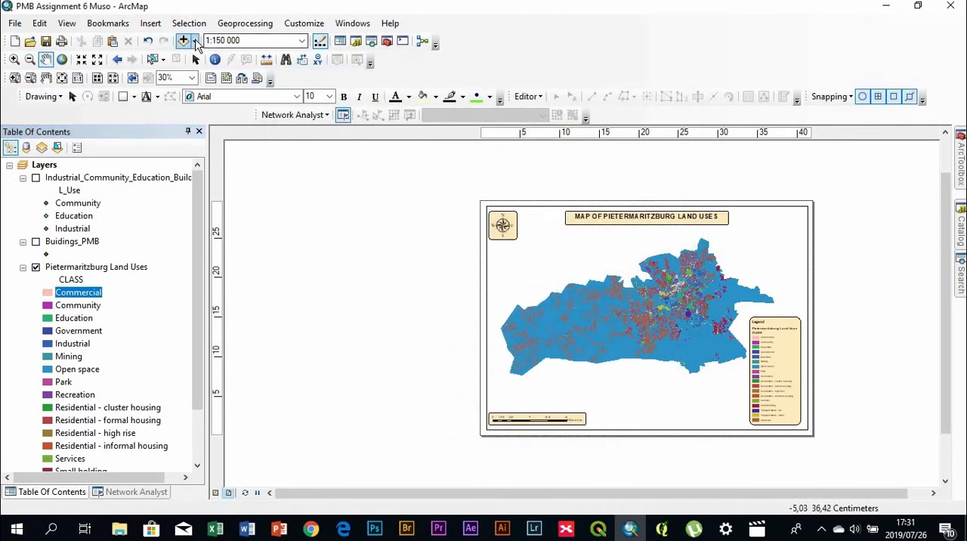
Search ArcGIS Online for "basemap" data to add to the map
left_click(194, 40)
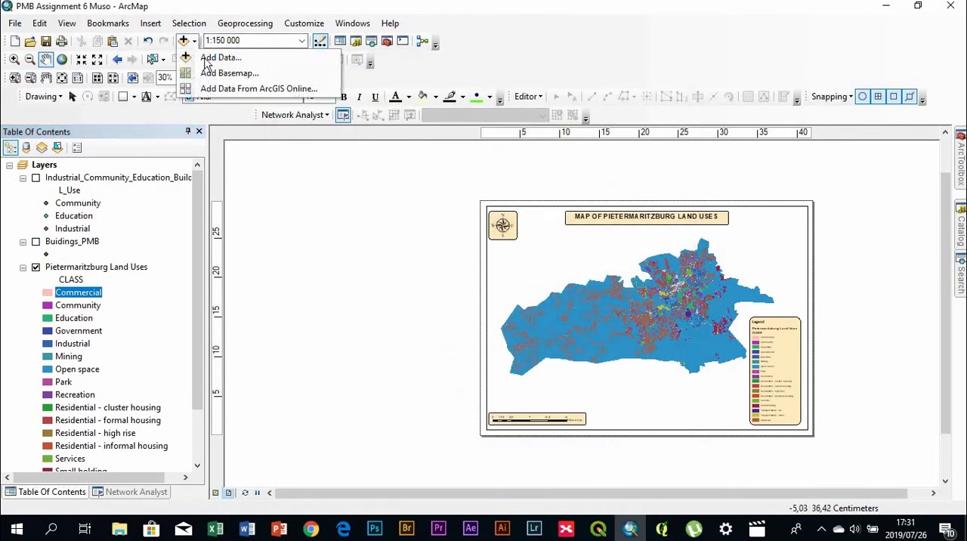
left_click(227, 95)
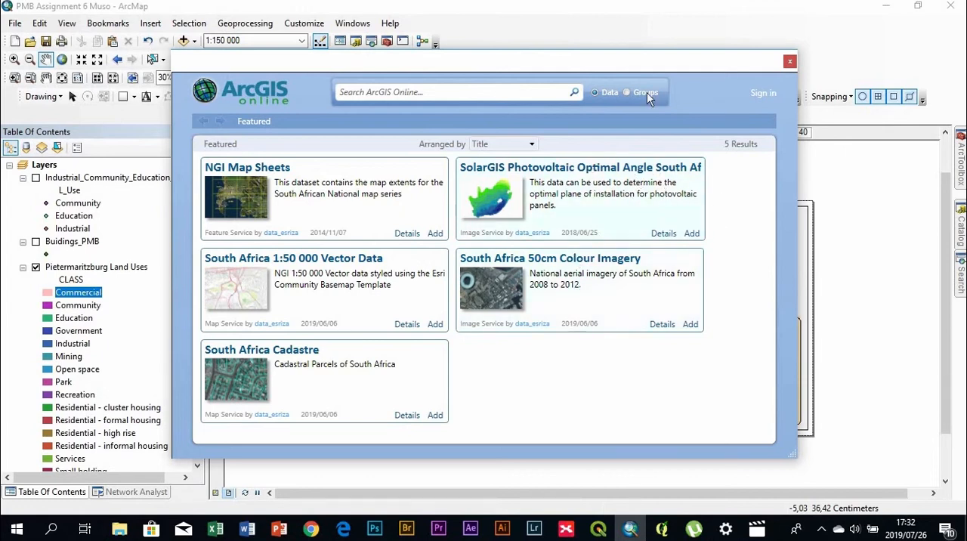
left_click(446, 94)
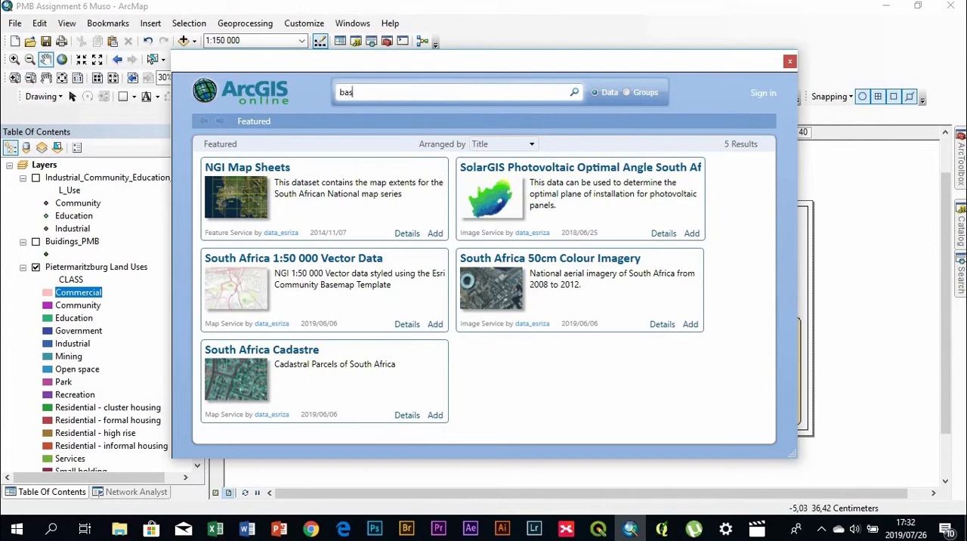
key("Return")
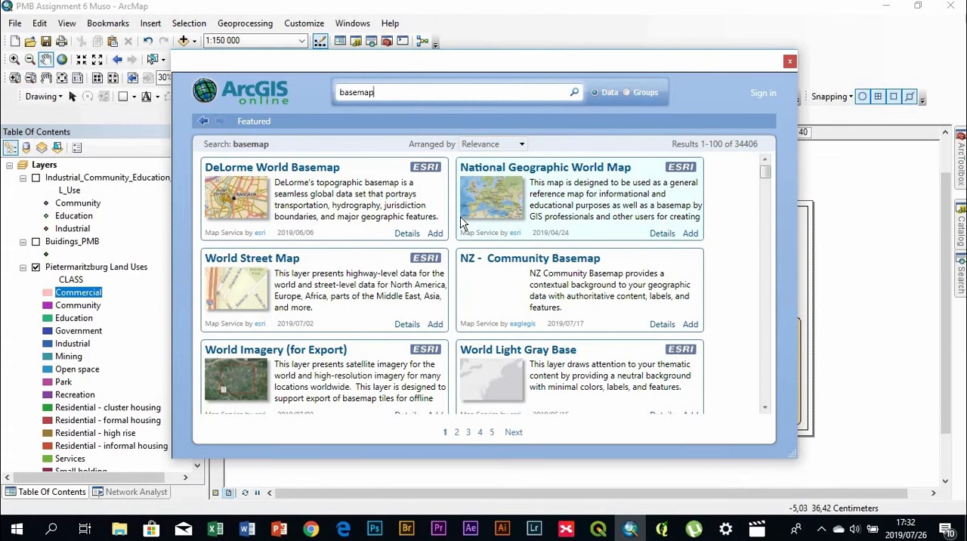
Examine the basemap search results for a satellite imagery layer suited as the map's background
scroll(413, 261, "down", 1)
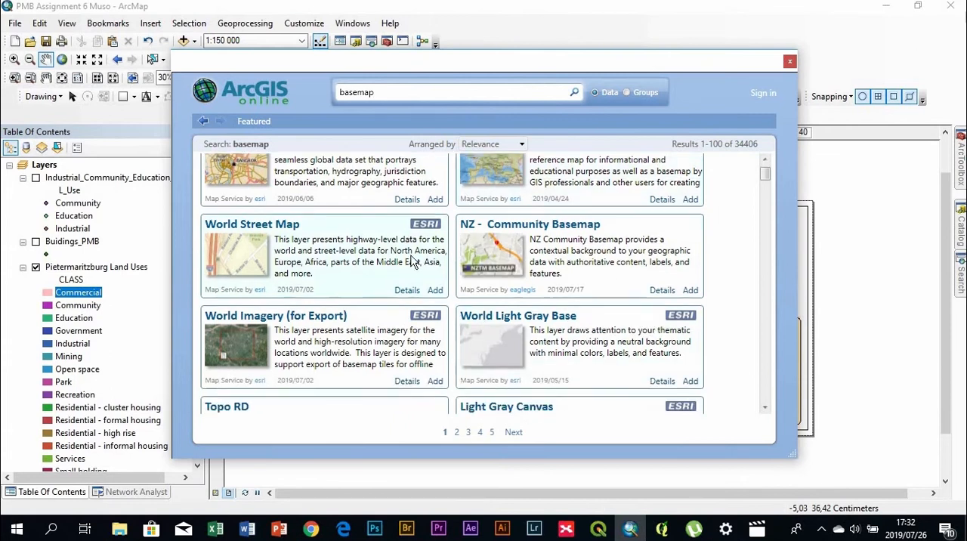
scroll(423, 260, "down", 6)
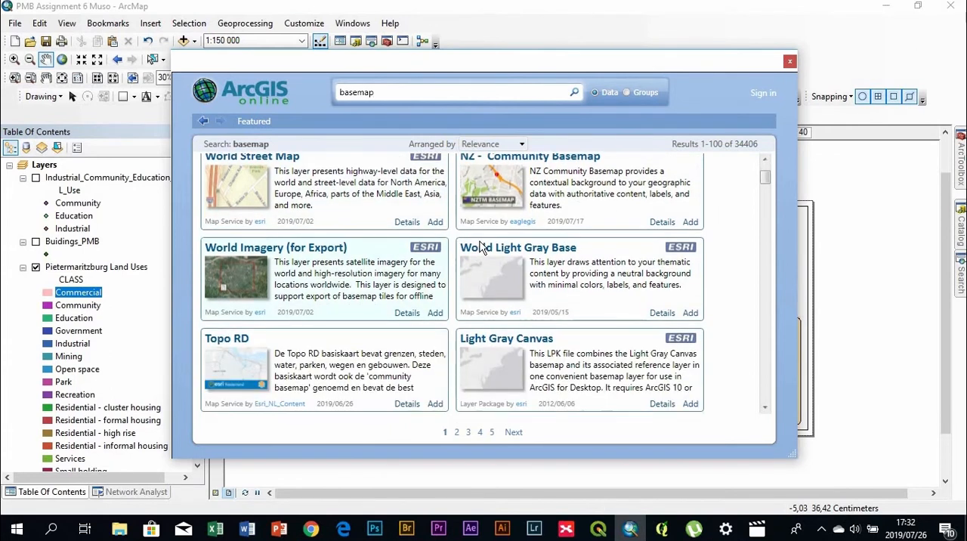
scroll(487, 303, "down", 15)
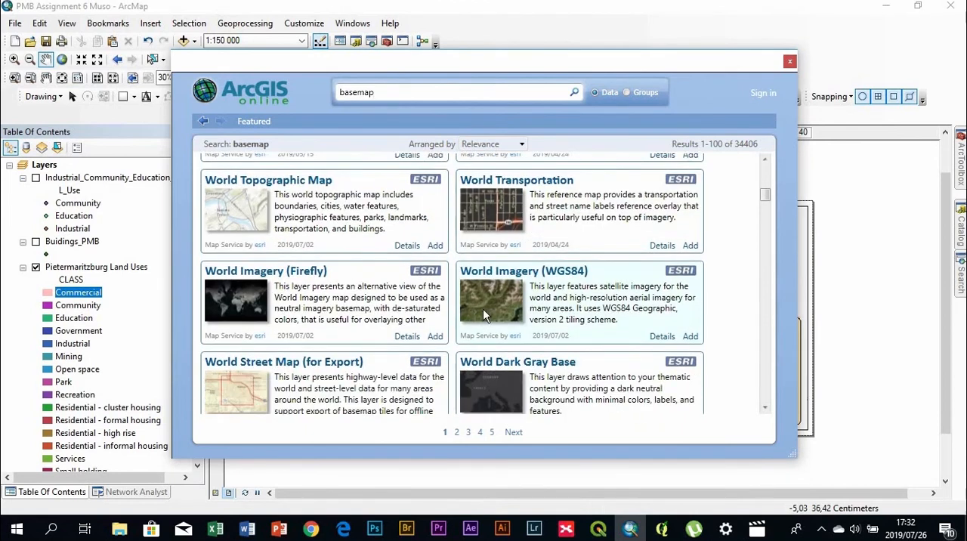
scroll(490, 301, "down", 5)
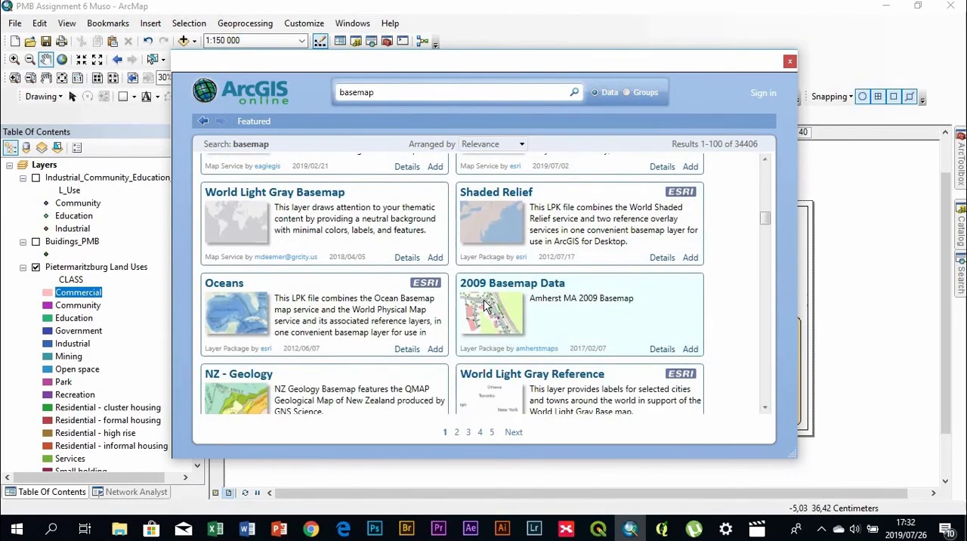
scroll(487, 281, "up", 4)
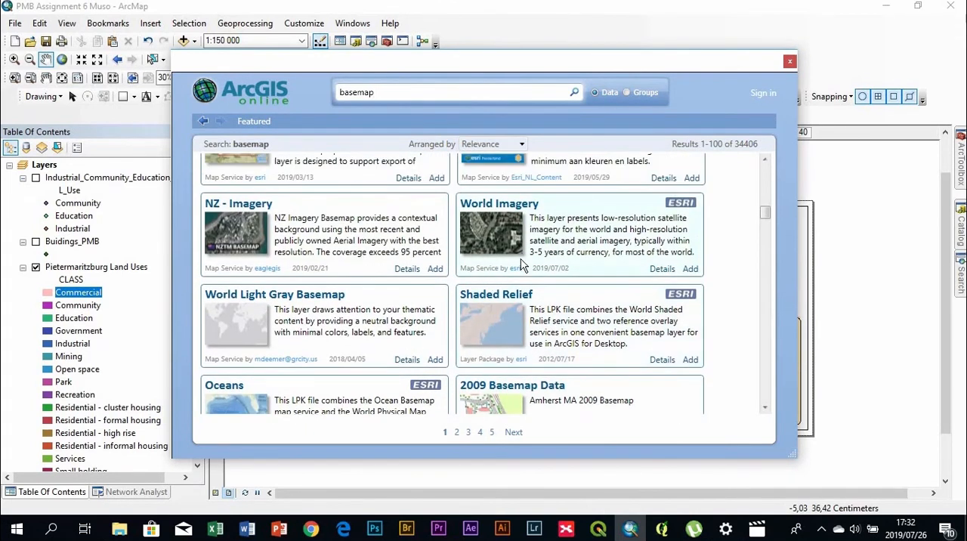
scroll(523, 263, "down", 10)
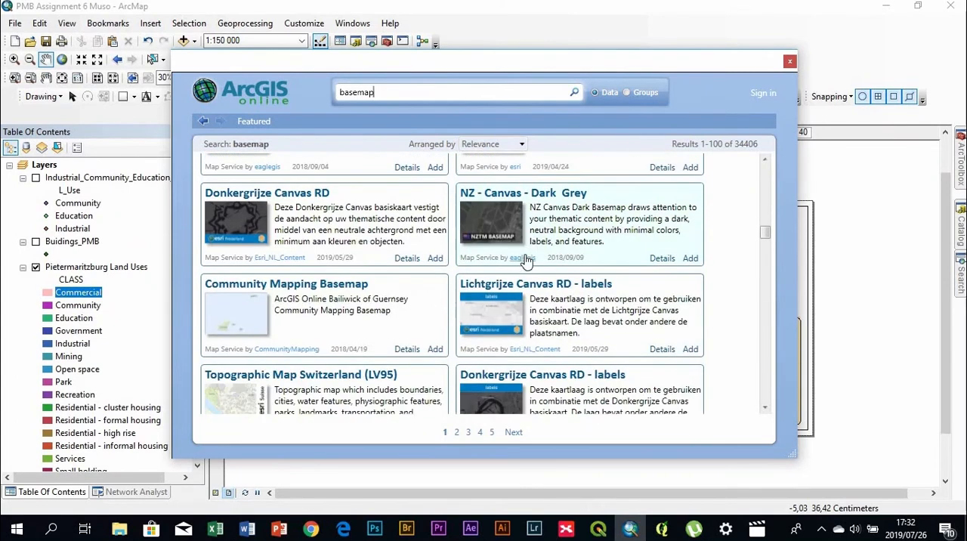
scroll(522, 265, "down", 9)
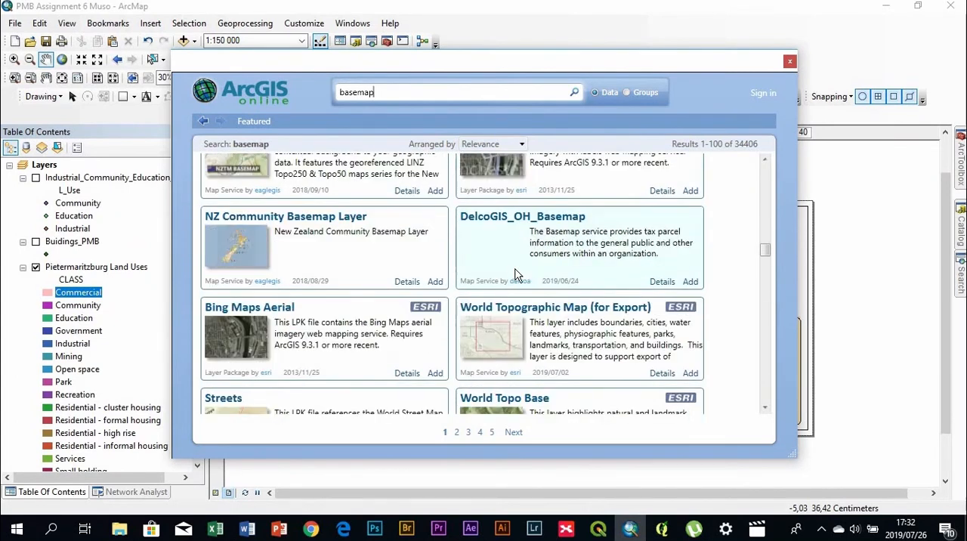
scroll(516, 274, "down", 4)
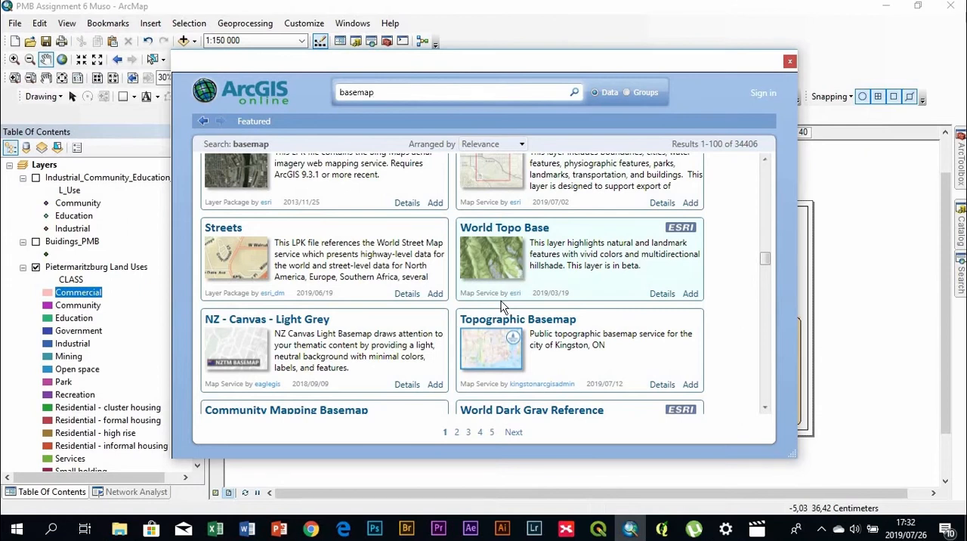
scroll(504, 309, "up", 3)
scroll(503, 326, "up", 10)
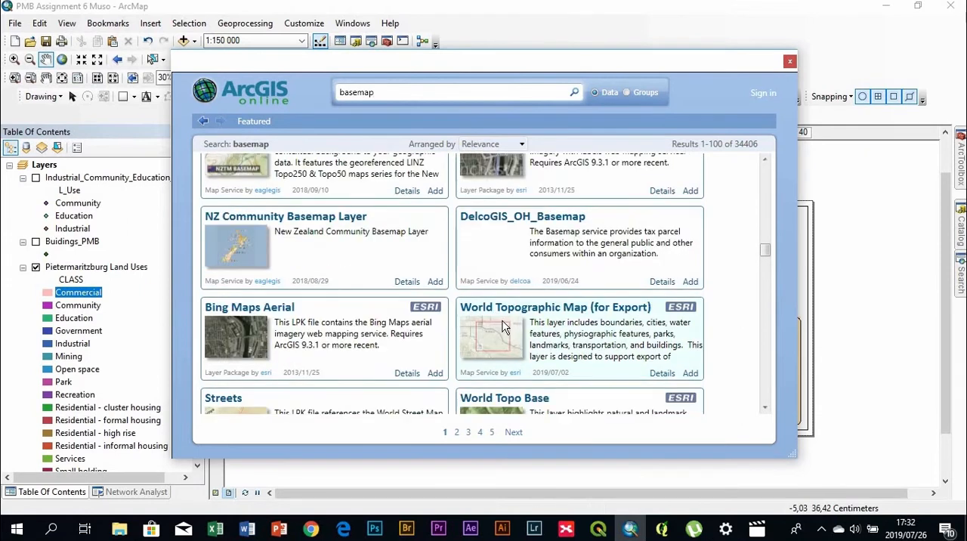
scroll(503, 326, "up", 6)
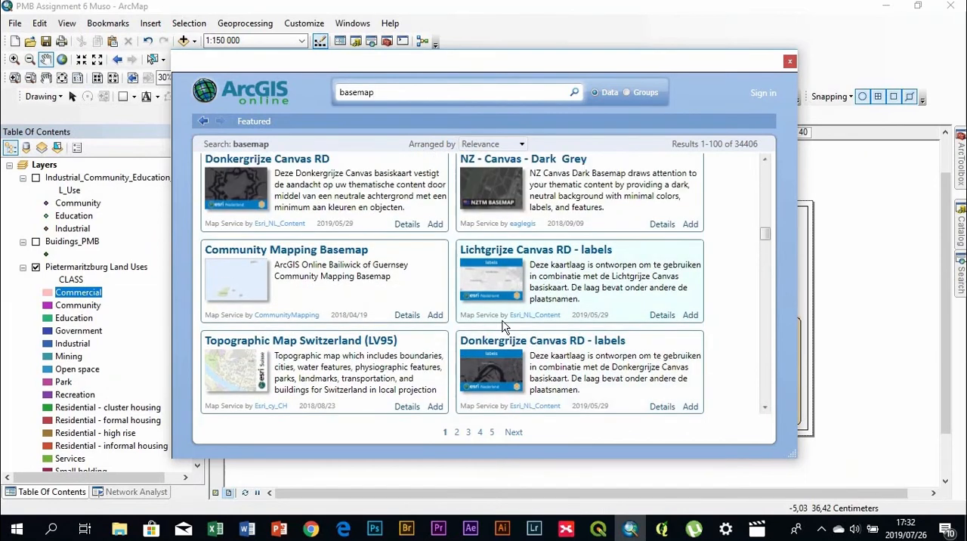
scroll(503, 326, "up", 3)
scroll(504, 327, "up", 6)
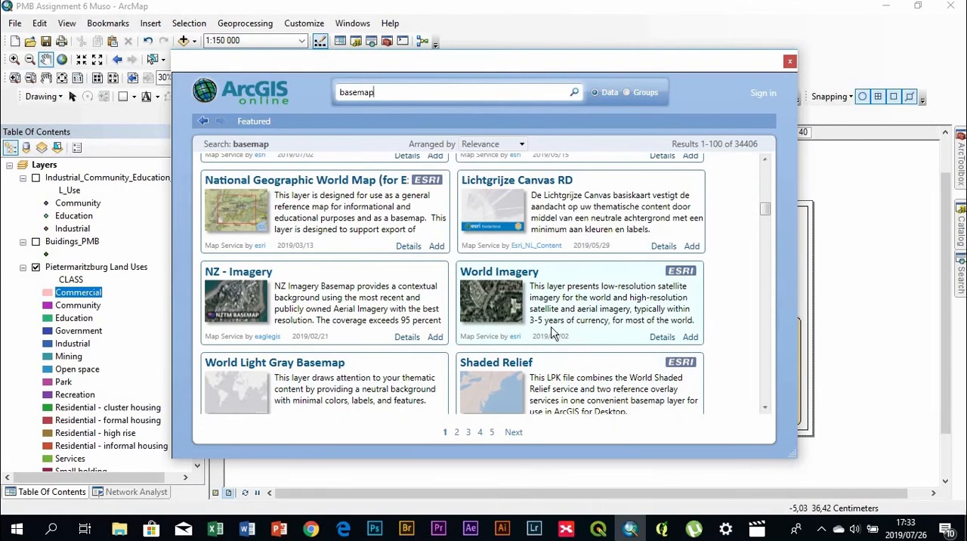
Add the World Imagery (WGS84) map service from the ArcGIS Online results to the map
scroll(552, 333, "up", 2)
scroll(552, 333, "up", 1)
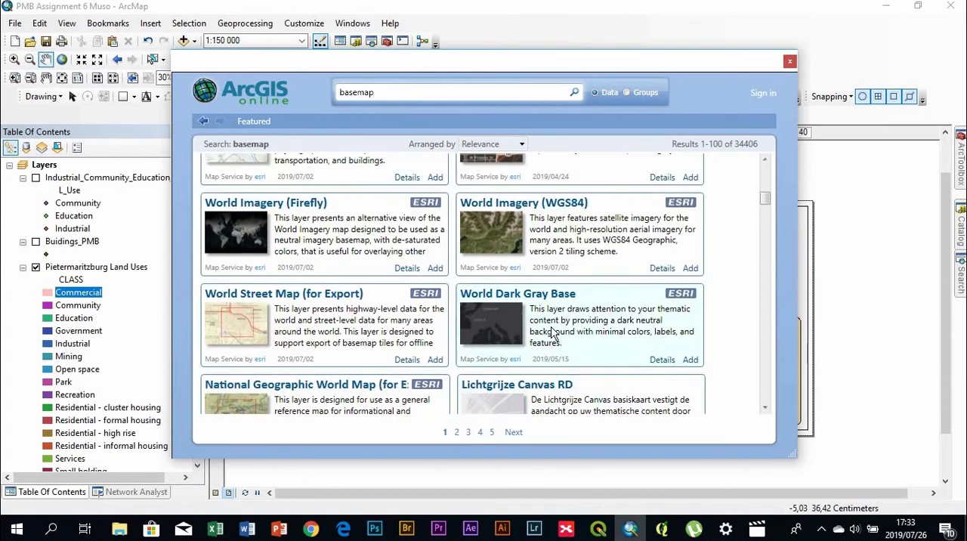
left_click(582, 205)
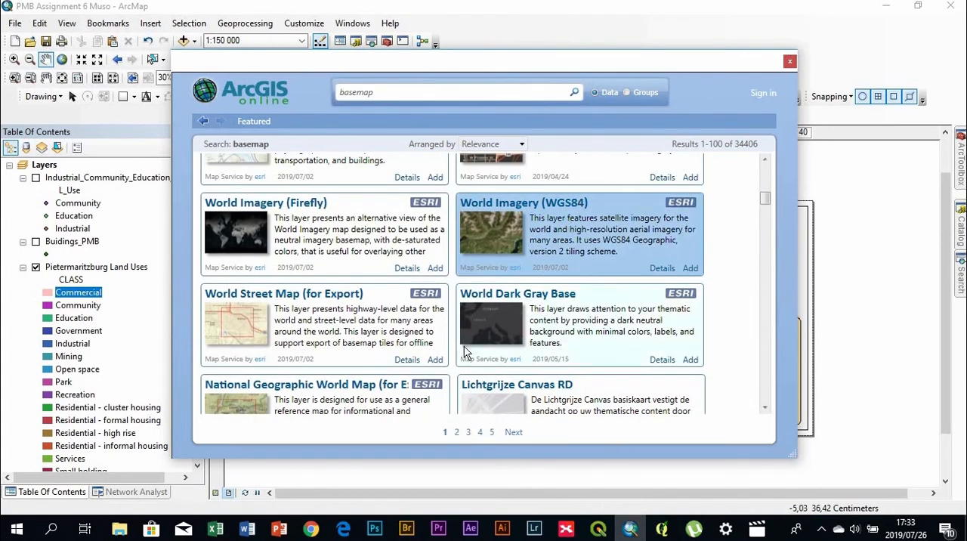
left_click(691, 268)
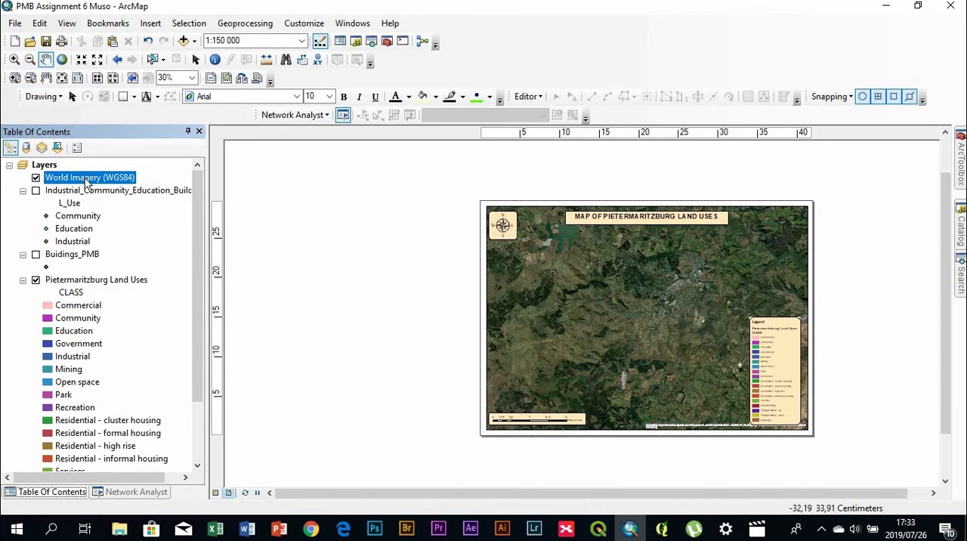
Close the Network Analyst window and move the World Imagery (WGS84) layer beneath the Pietermaritzburg Land Uses layer
scroll(127, 467, "down", 1)
left_click(114, 491)
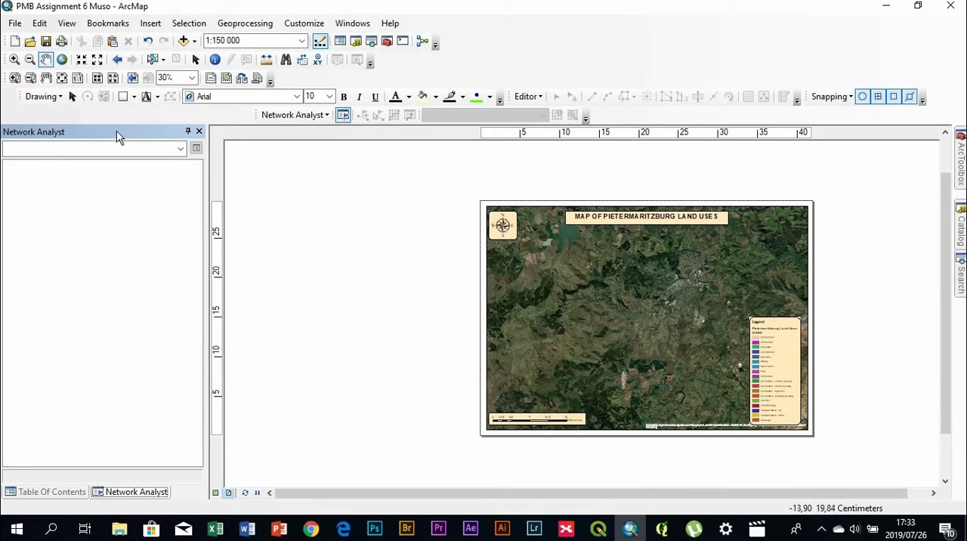
left_click(200, 132)
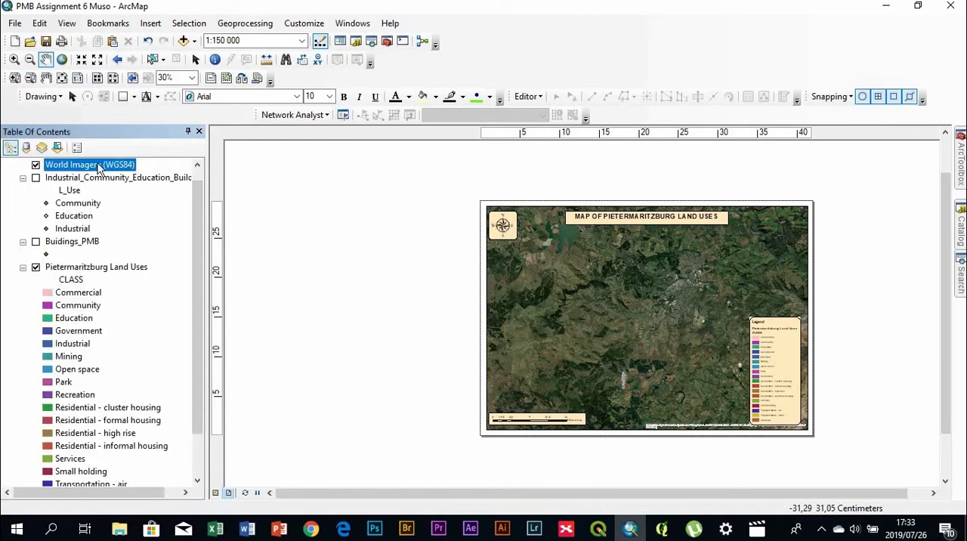
left_click_drag(124, 481, 119, 459)
left_click_drag(118, 461, 117, 464)
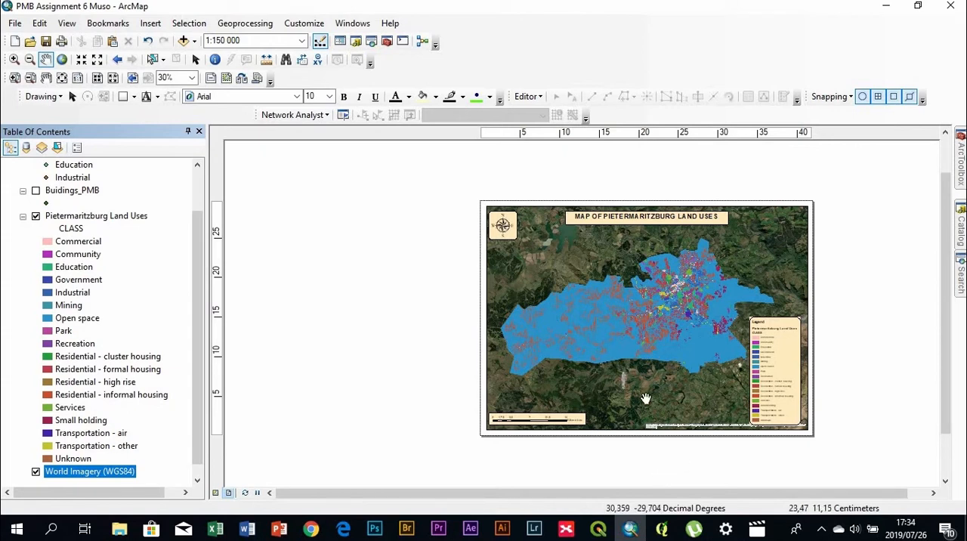
Change the Open space class symbol of the Pietermaritzburg Land Uses layer to the first ESRI Green fill
double_click(77, 318)
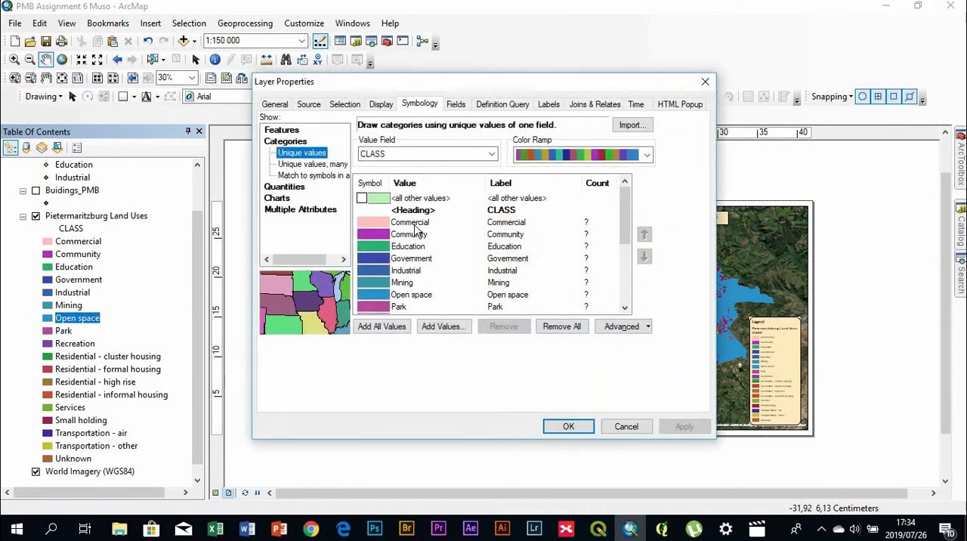
double_click(425, 296)
left_click(514, 167)
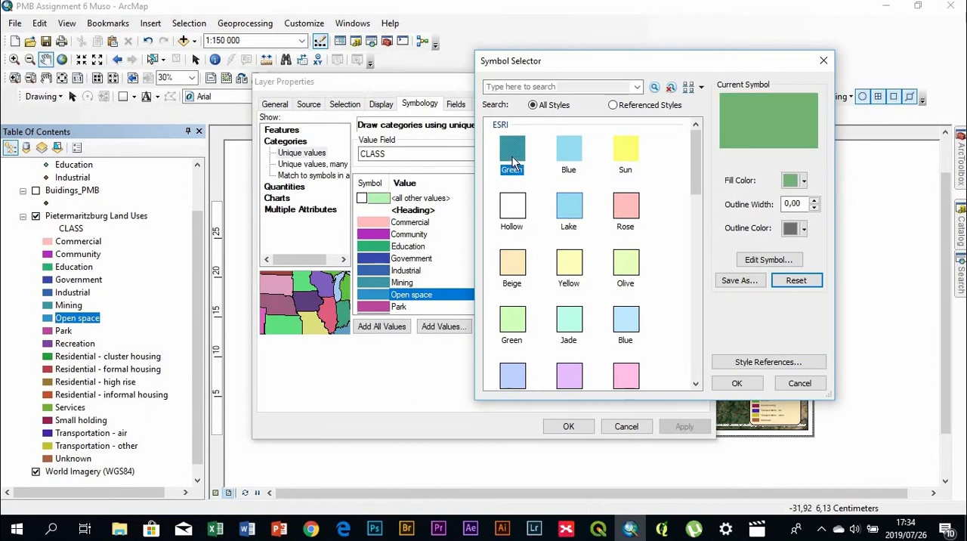
left_click(732, 386)
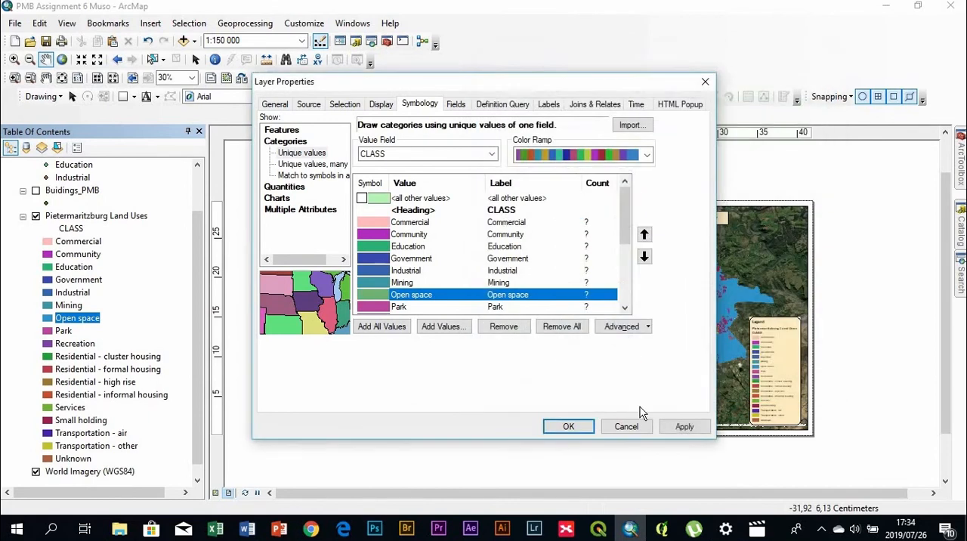
left_click(568, 426)
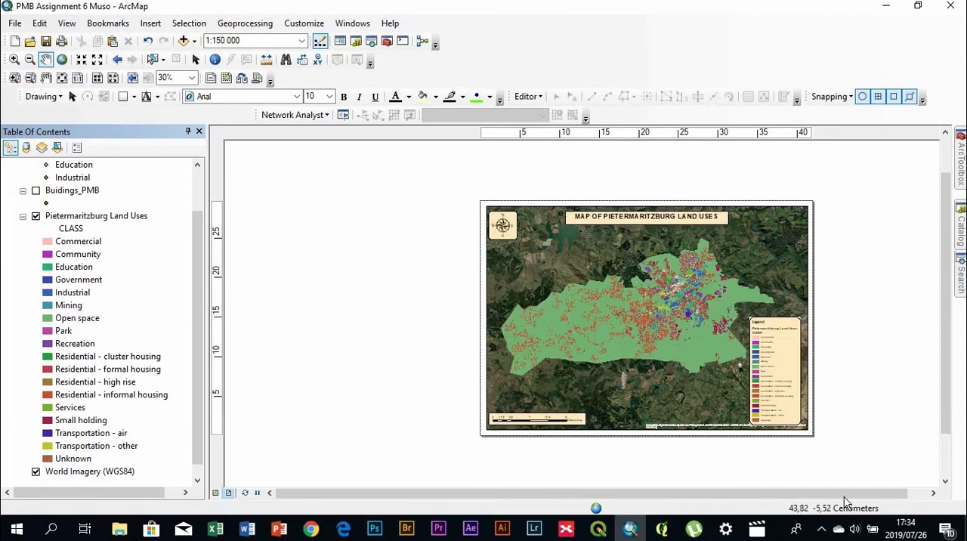
Set the Pietermaritzburg Land Uses layer's transparency to 40% and apply it, keeping the properties dialog clear of the map
double_click(62, 218)
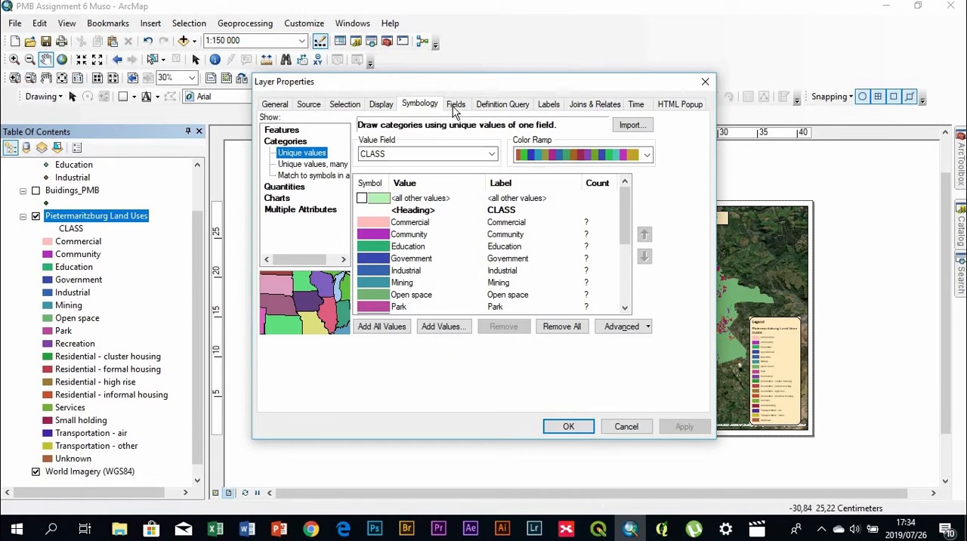
left_click(381, 105)
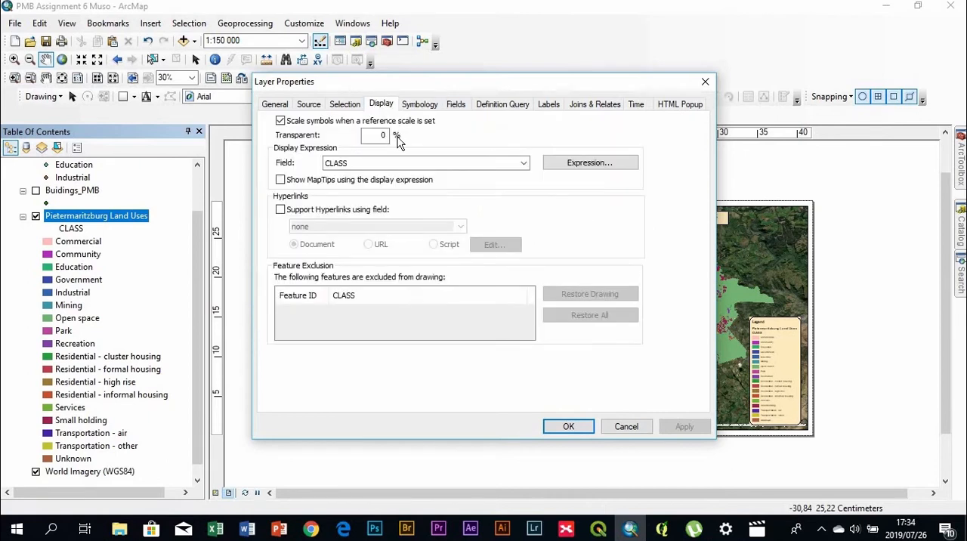
left_click(385, 135)
key("BackSpace")
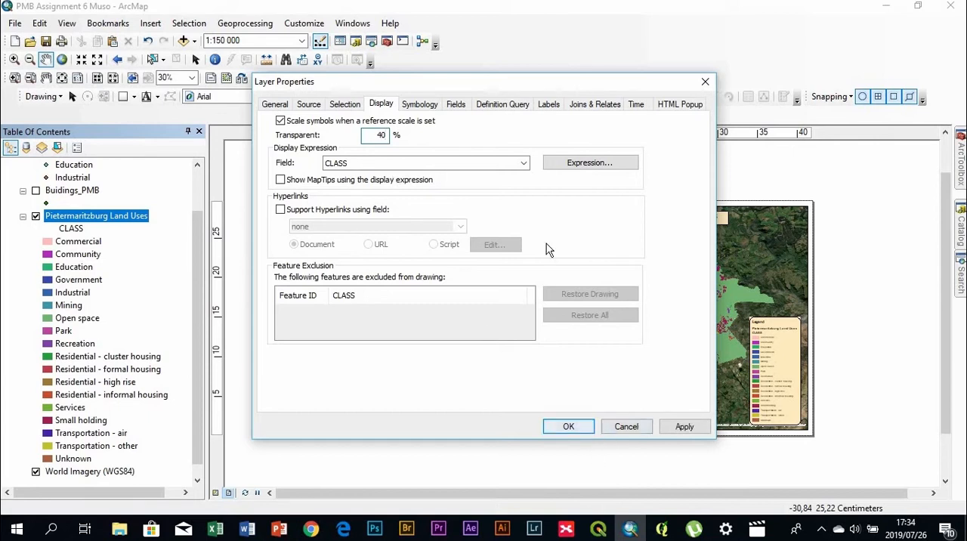
left_click_drag(582, 89, 436, 77)
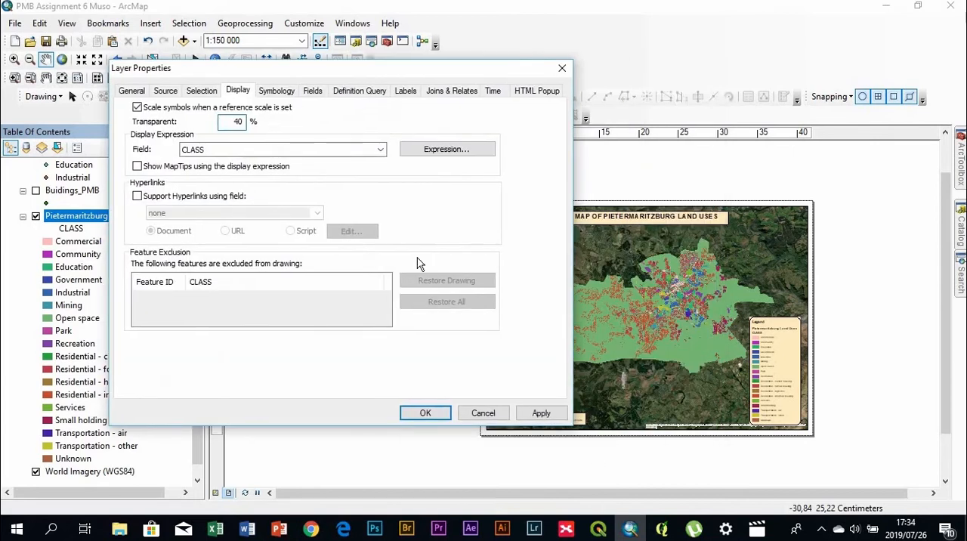
left_click(538, 413)
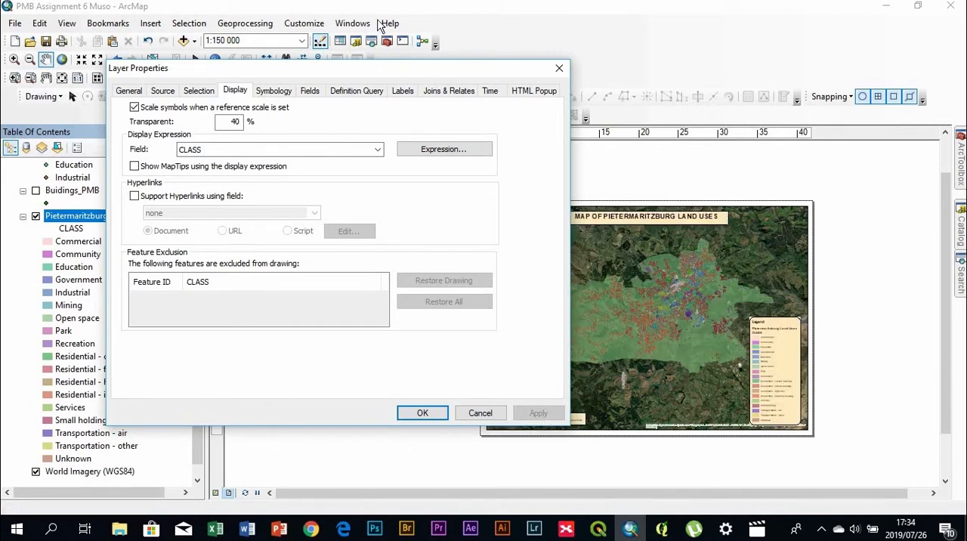
left_click_drag(417, 70, 331, 71)
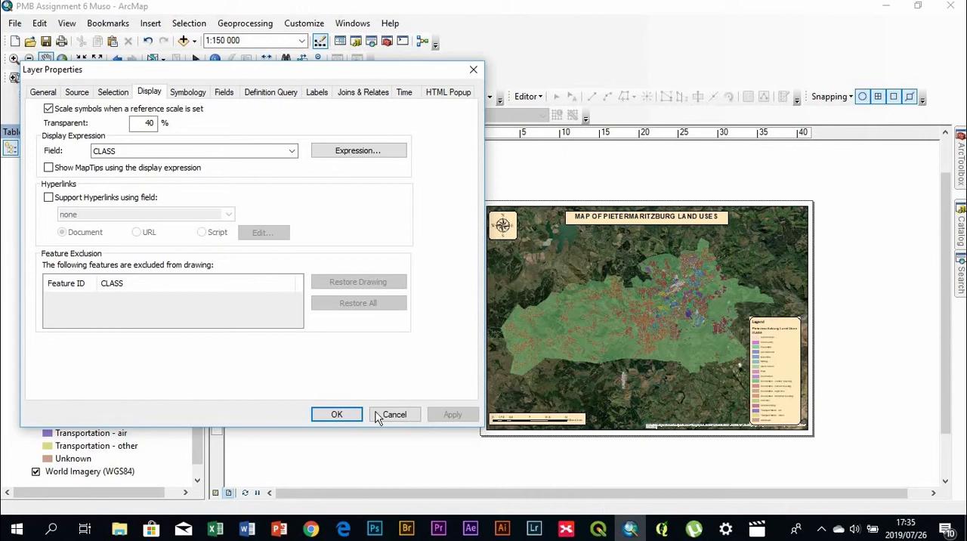
Accept the Pietermaritzburg Land Uses layer properties and try the map in the data frame at 1:125 000
left_click(337, 414)
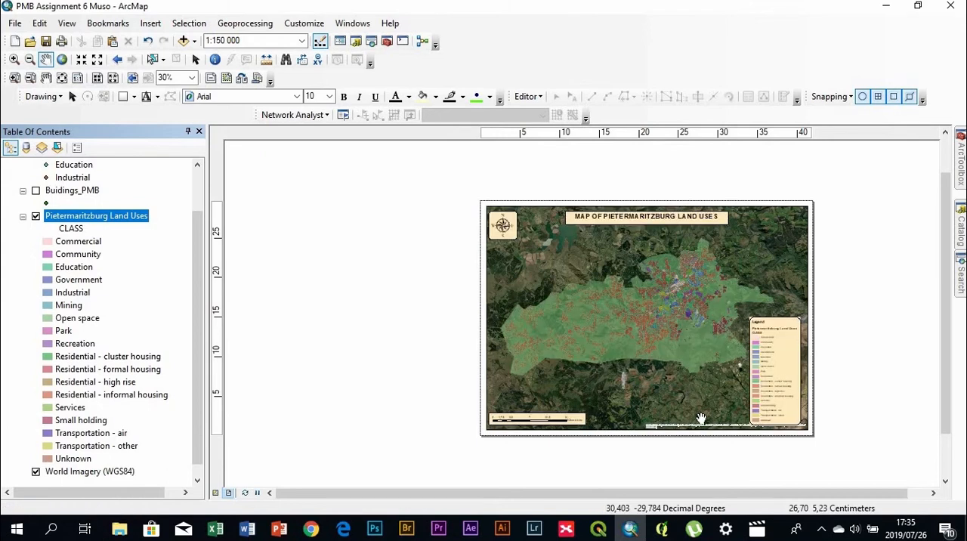
left_click(777, 404)
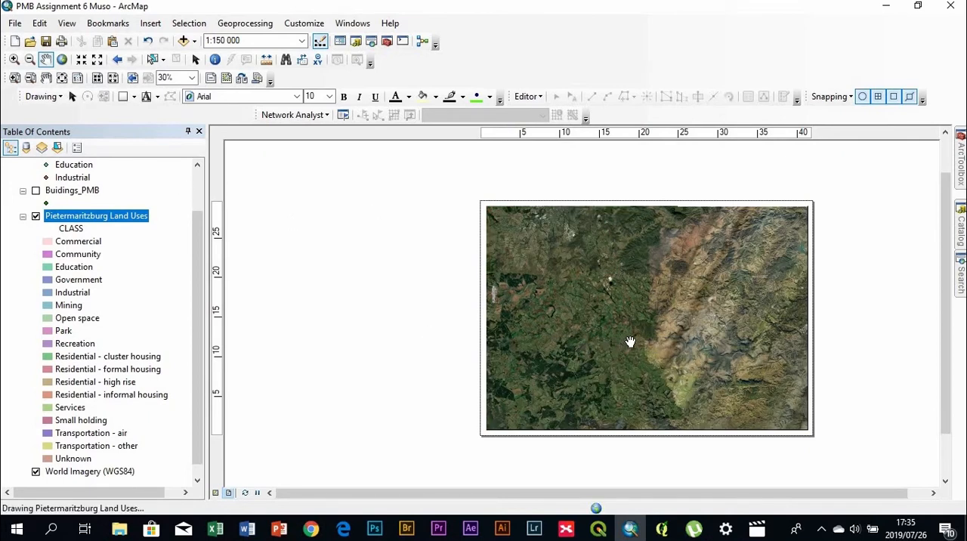
scroll(630, 342, "up", 1)
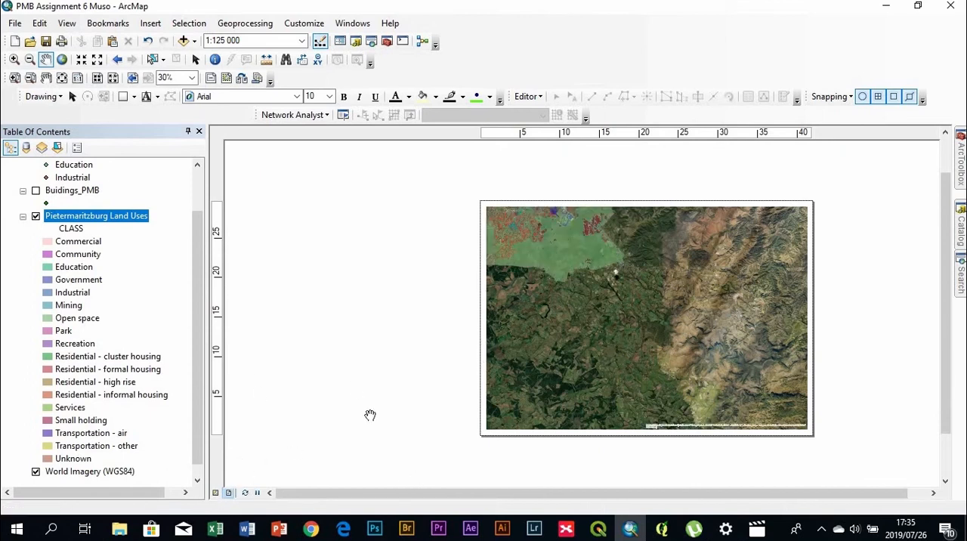
mouse_move(562, 264)
left_mouse_down()
mouse_move(630, 328)
mouse_move(630, 341)
left_mouse_up()
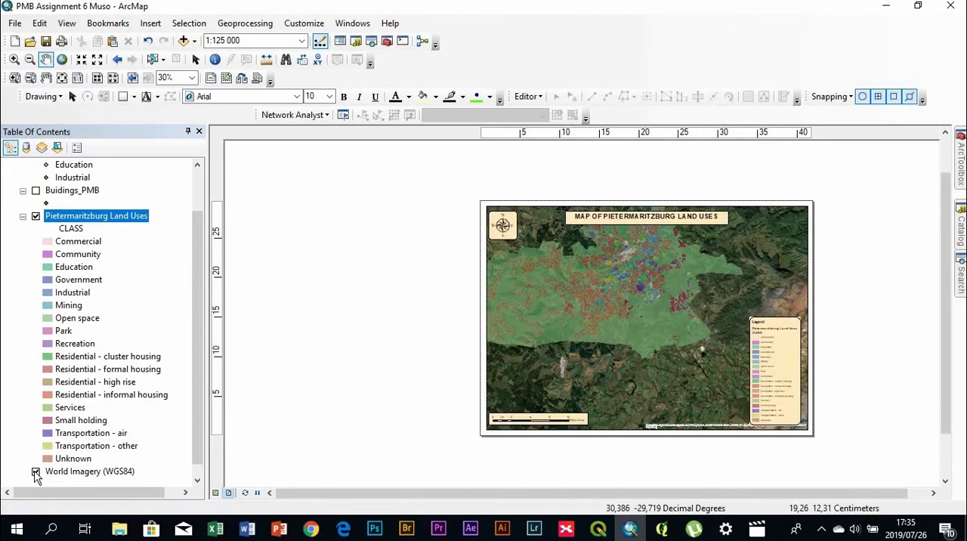
With the World Imagery (WGS84) layer temporarily switched off, recentre the land uses in the data frame at 1:150 000
left_click(36, 472)
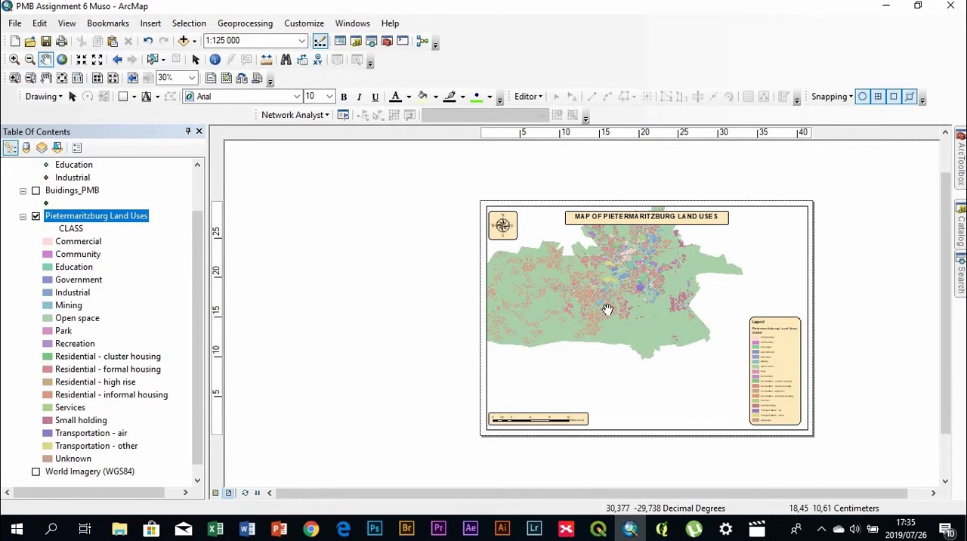
mouse_move(607, 309)
left_mouse_down()
mouse_move(674, 364)
mouse_move(662, 338)
mouse_move(683, 341)
left_mouse_up()
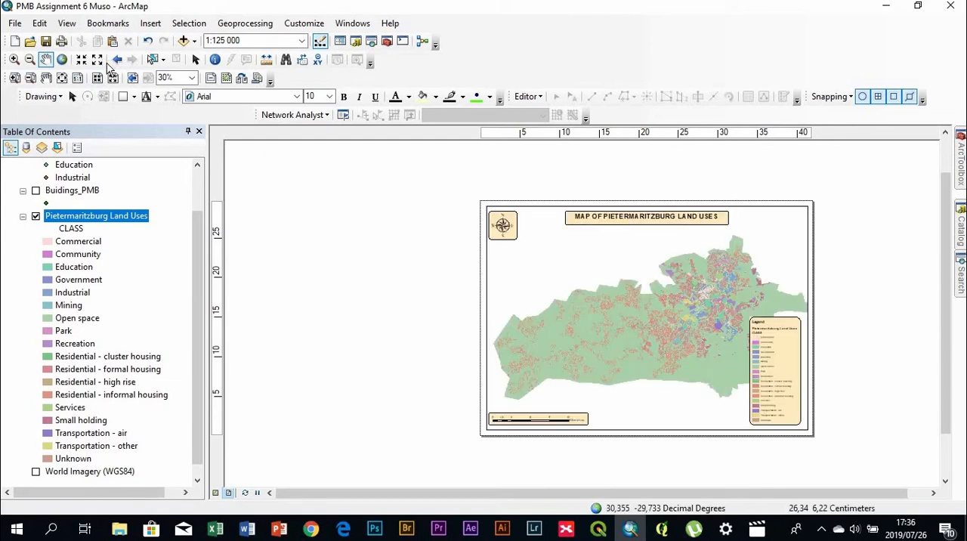
left_click(100, 65)
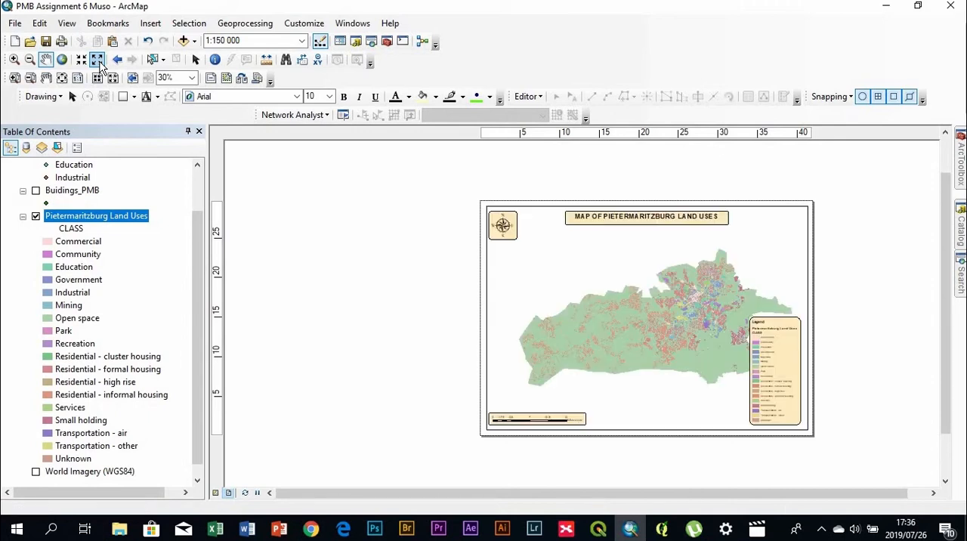
left_click_drag(655, 336, 643, 330)
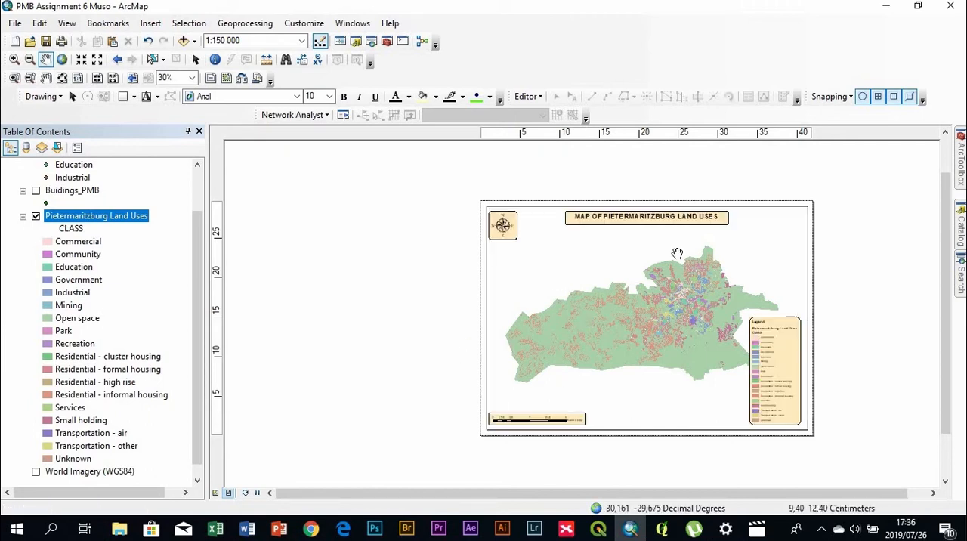
left_click(97, 58)
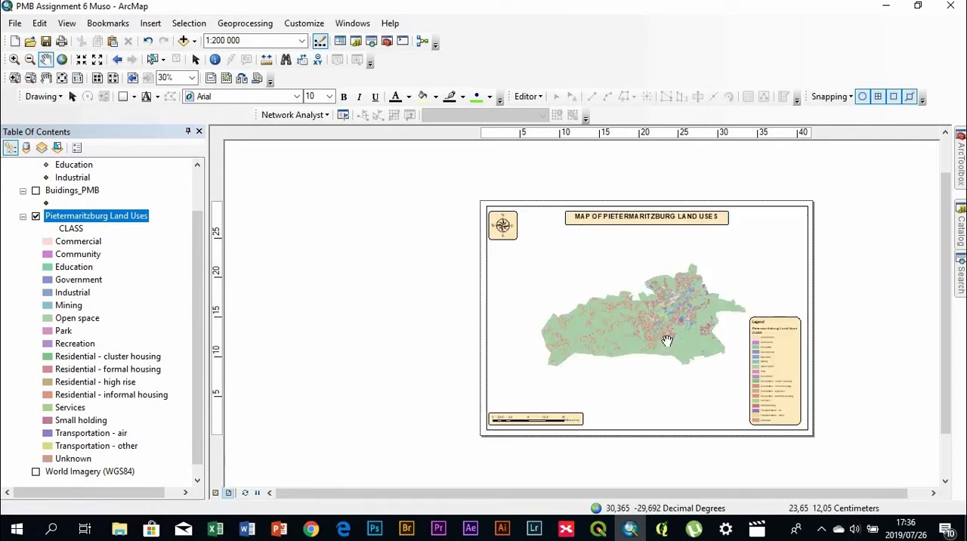
left_click(82, 59)
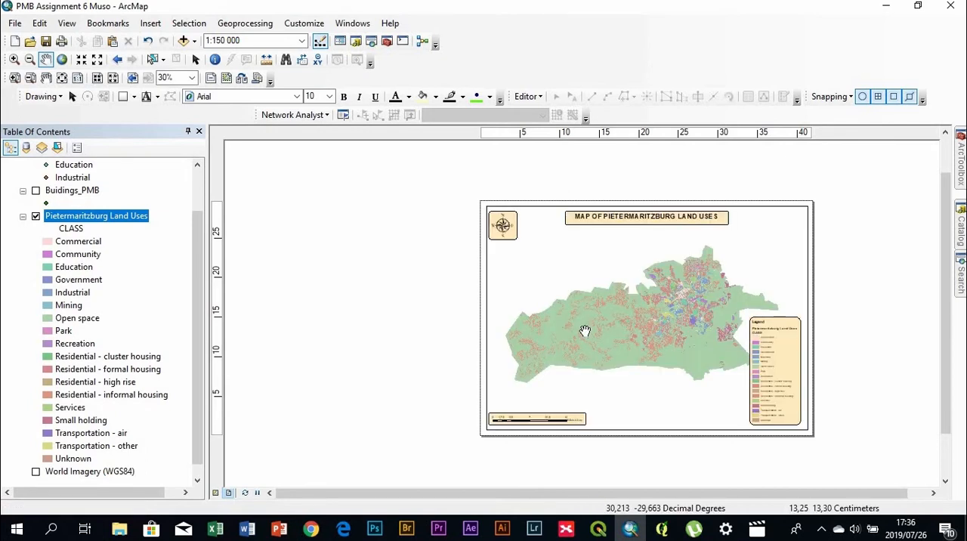
left_click_drag(650, 338, 643, 336)
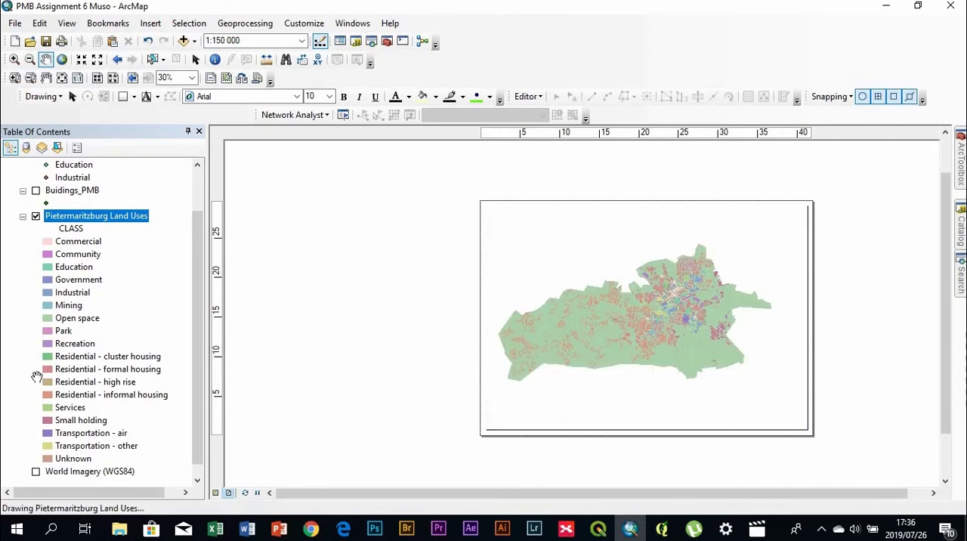
left_click(35, 472)
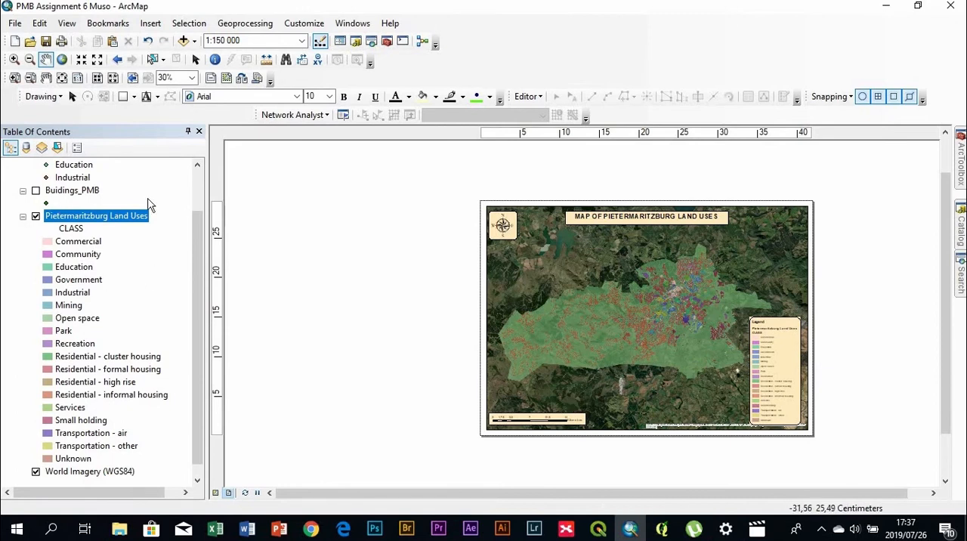
Examine the legend up close on the layout and review its frame settings in the Legend Properties
left_click_drag(199, 263, 193, 195)
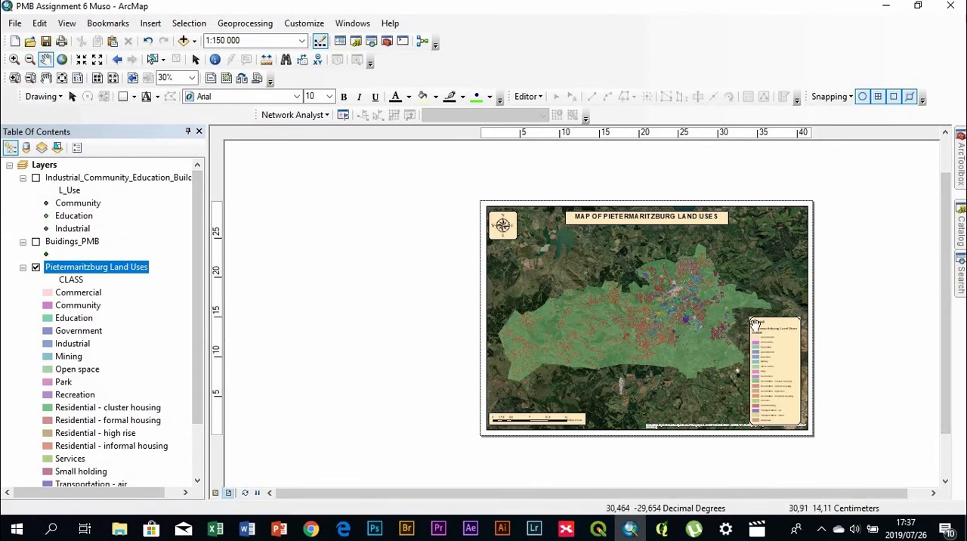
scroll(799, 381, "down", 2)
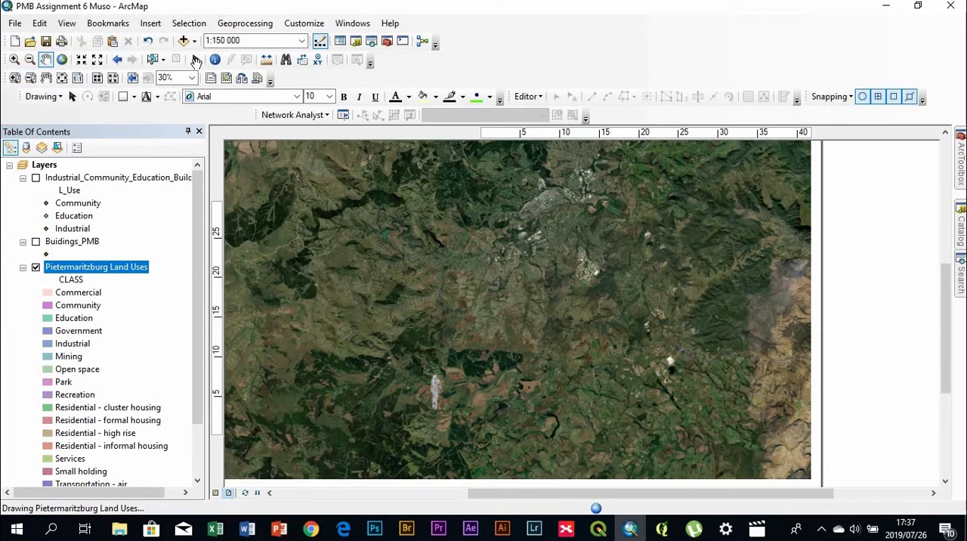
left_click(195, 60)
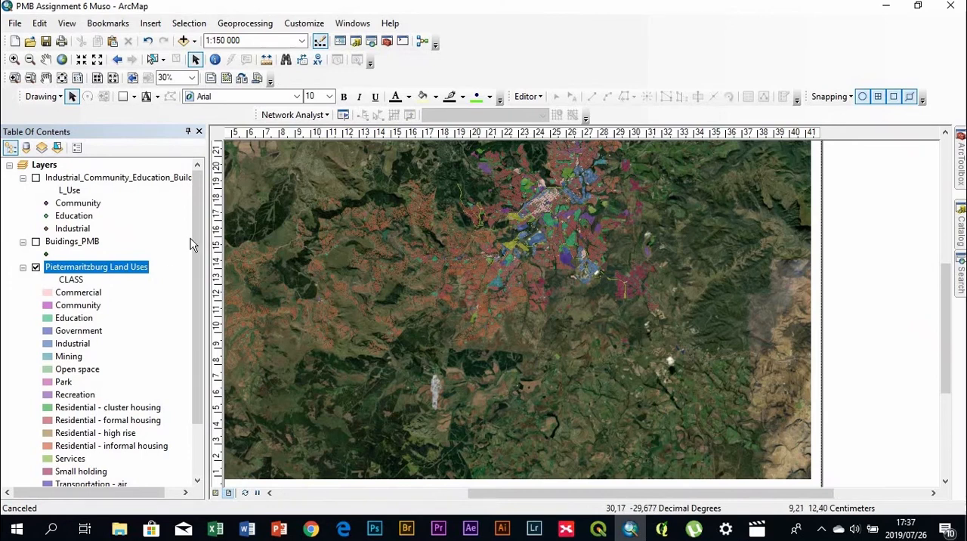
left_click_drag(199, 280, 200, 246)
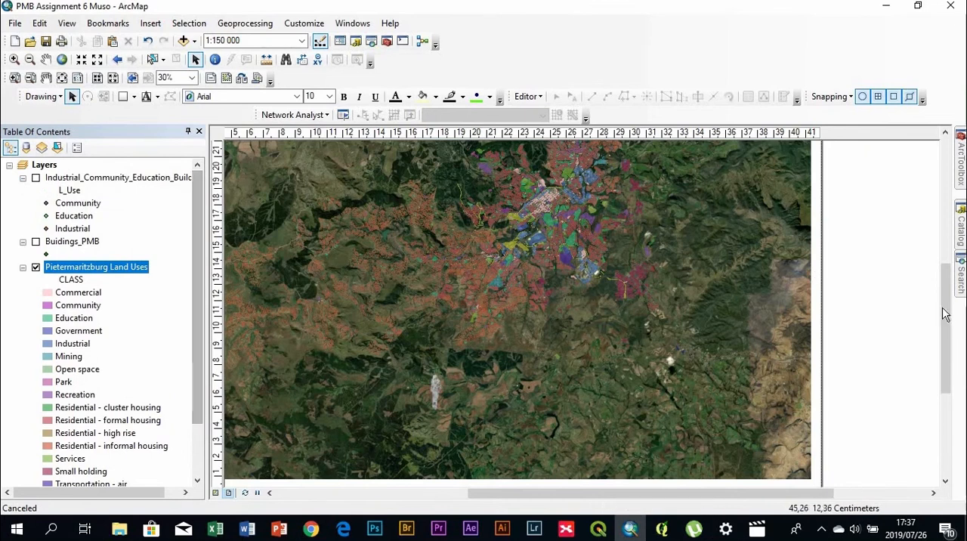
left_click_drag(945, 313, 942, 375)
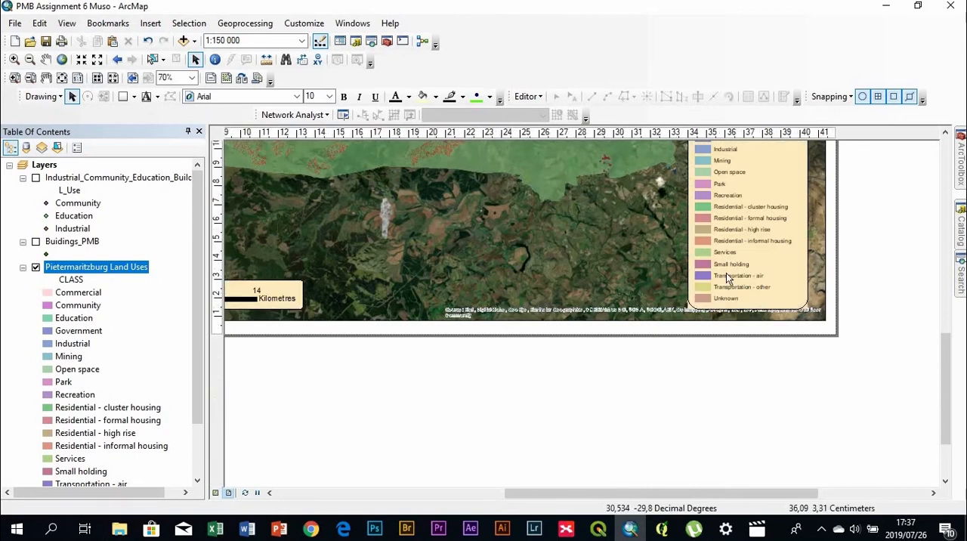
double_click(725, 274)
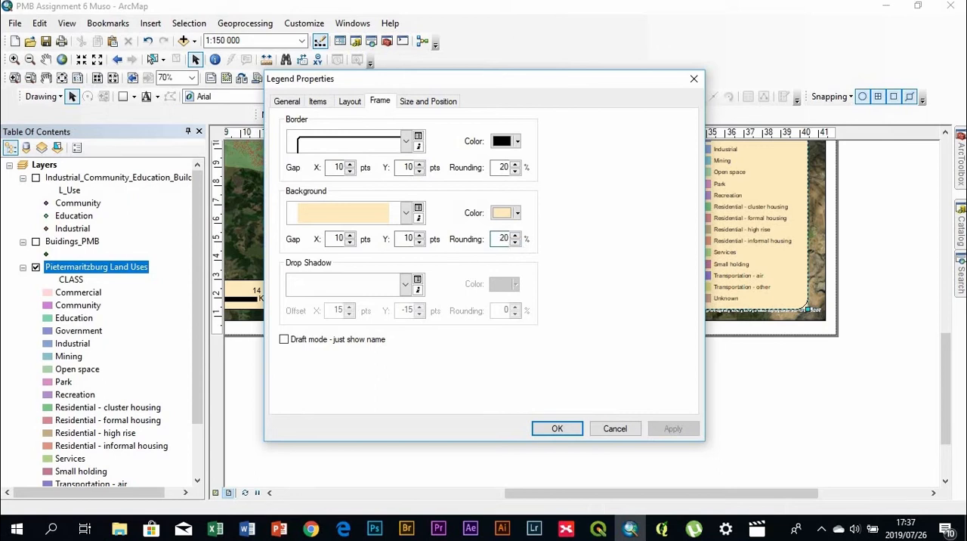
left_click(563, 429)
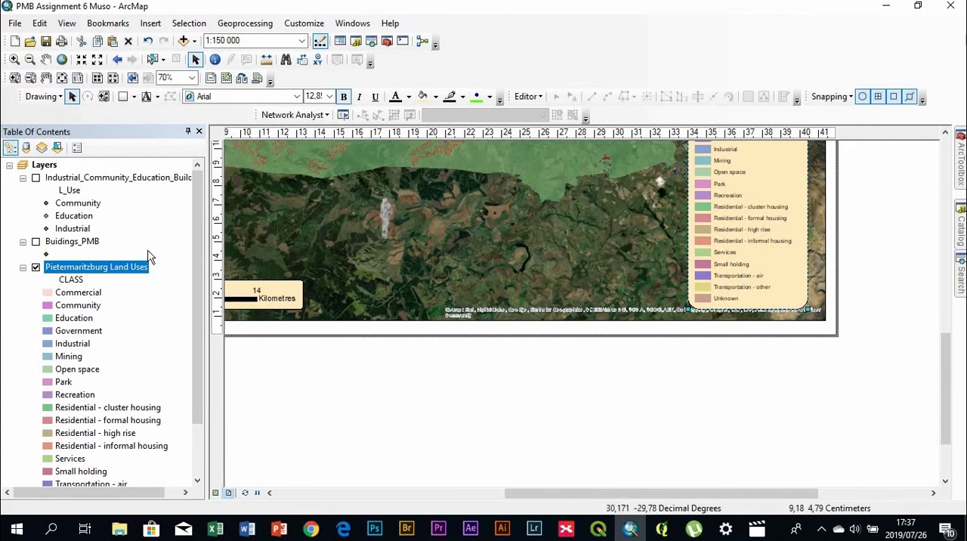
Return to the whole layout page at 30% and deselect the legend to review the finished map
scroll(660, 326, "up", 4)
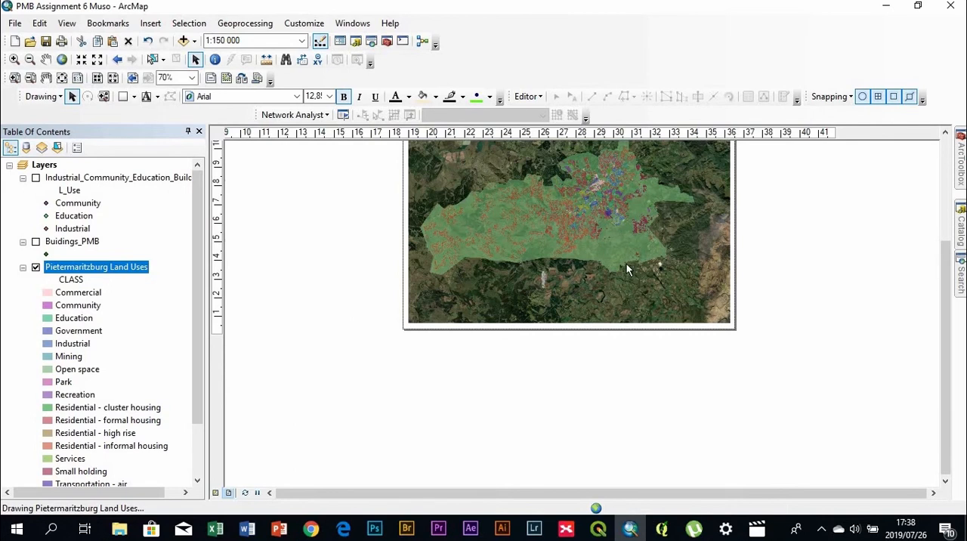
left_click_drag(945, 315, 948, 252)
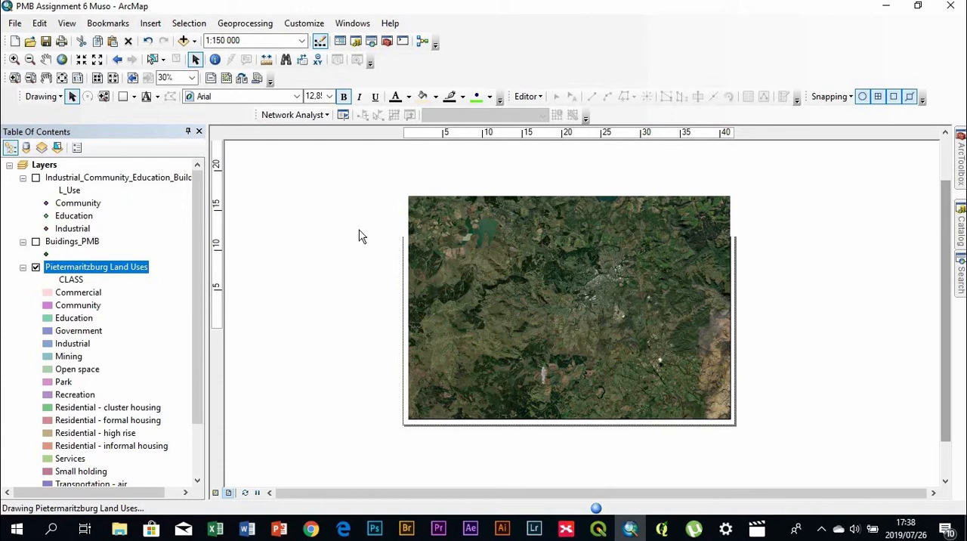
left_click(35, 267)
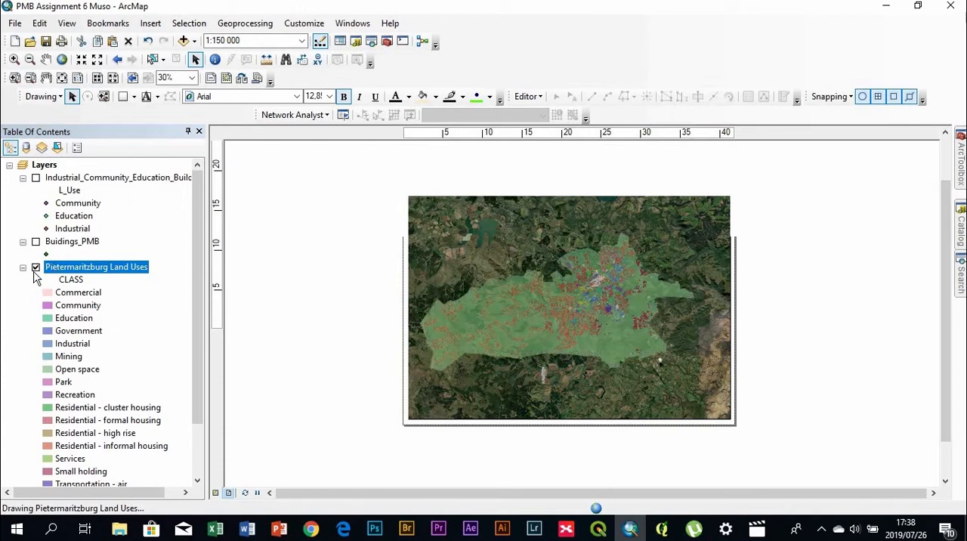
left_click(853, 366)
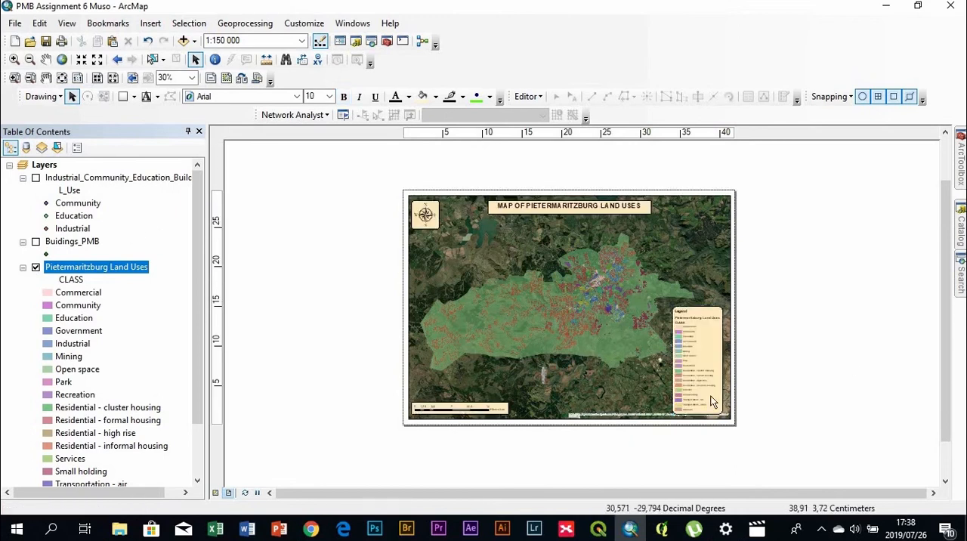
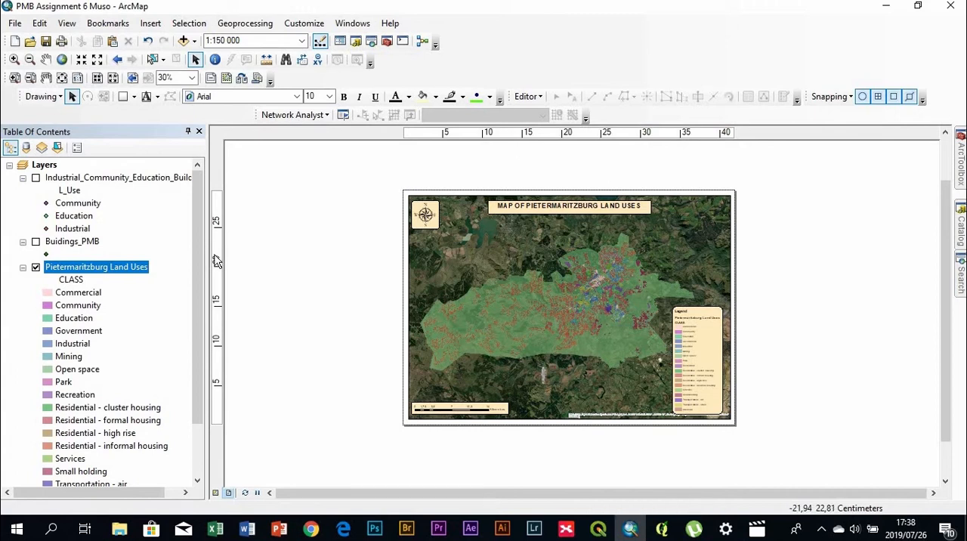
With the Pietermaritzburg Land Uses layer switched off, narrow the main data frame to about 30 cm across the page and move the legend inside its lower-right corner
left_click_drag(199, 292, 199, 421)
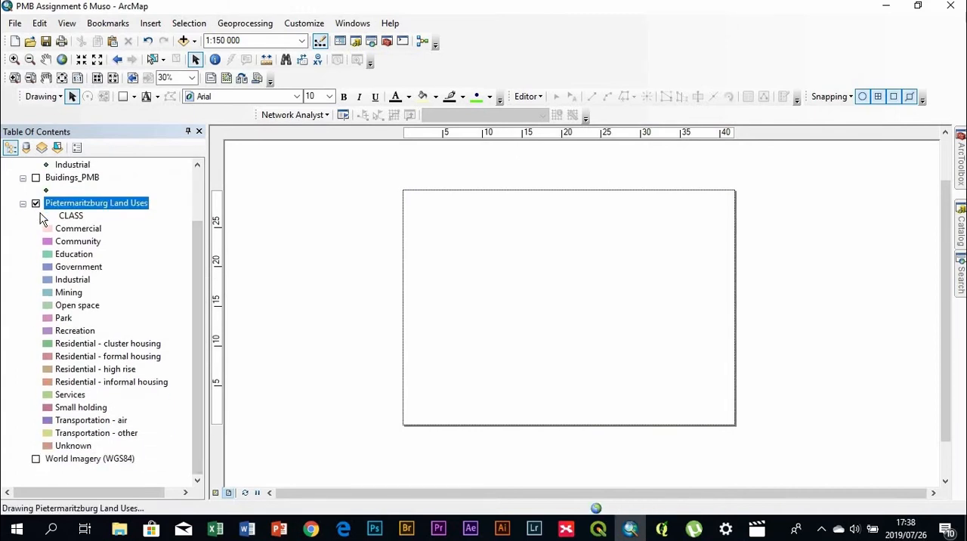
left_click(35, 204)
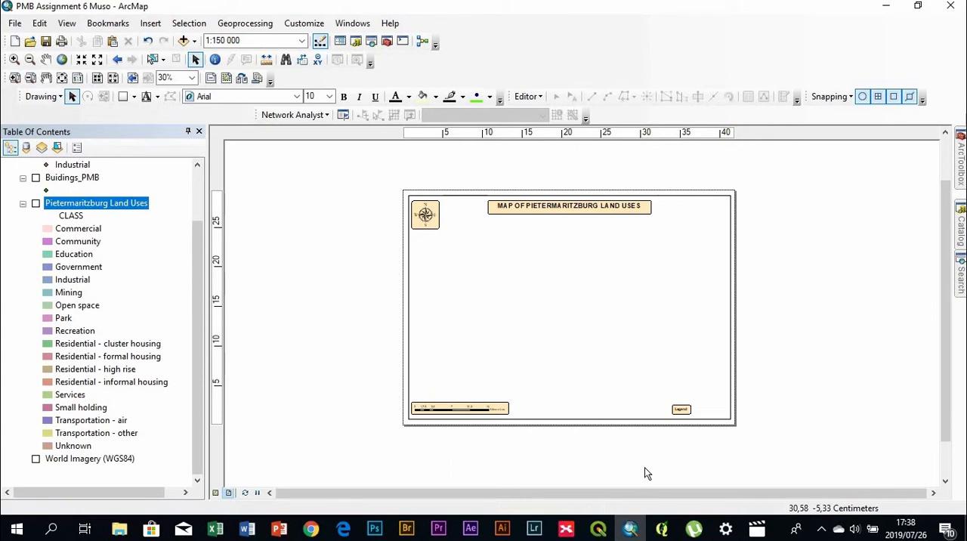
left_click(735, 337)
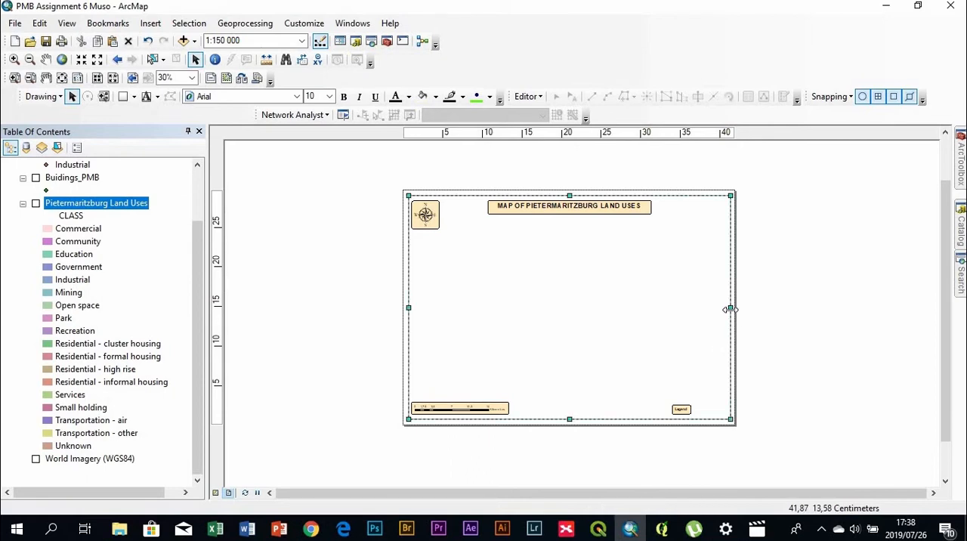
left_click_drag(629, 317, 646, 329)
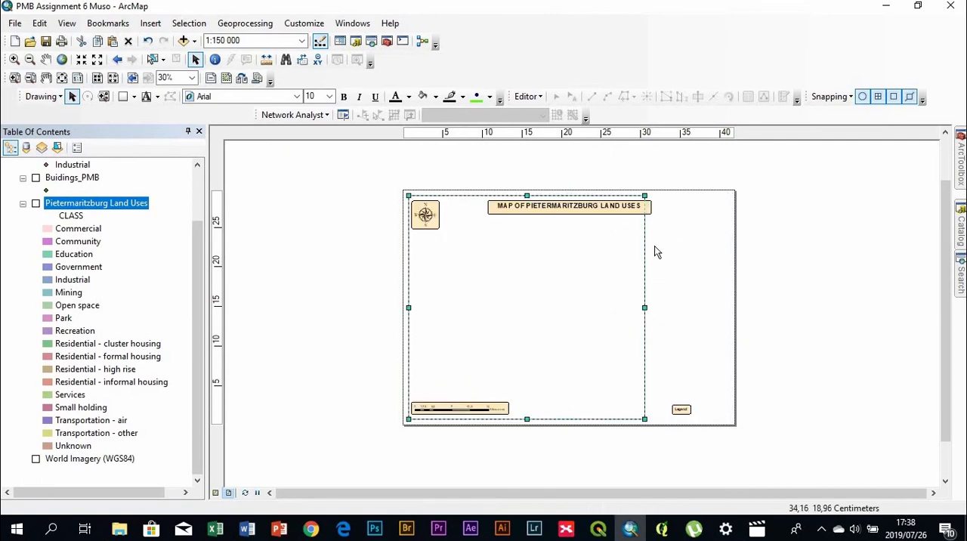
left_click(680, 408)
left_click_drag(608, 398, 620, 409)
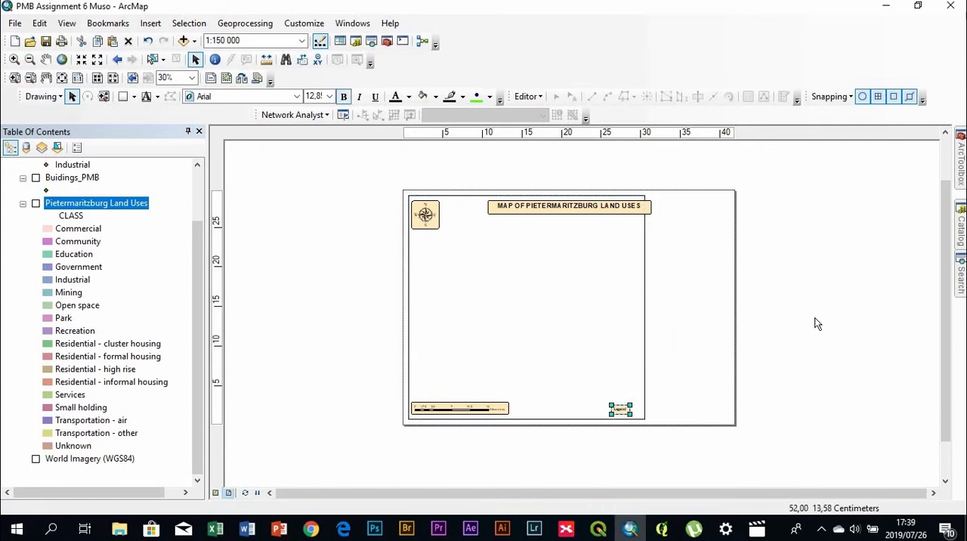
Try to align the map title with the main data frame, and undo the alignment
left_click(542, 209)
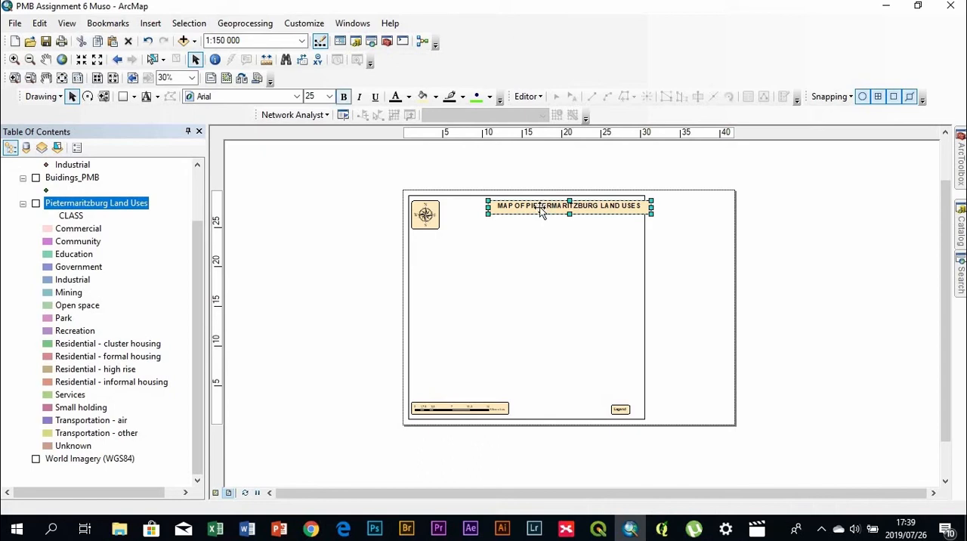
left_click(538, 252, "shift")
right_click(540, 253)
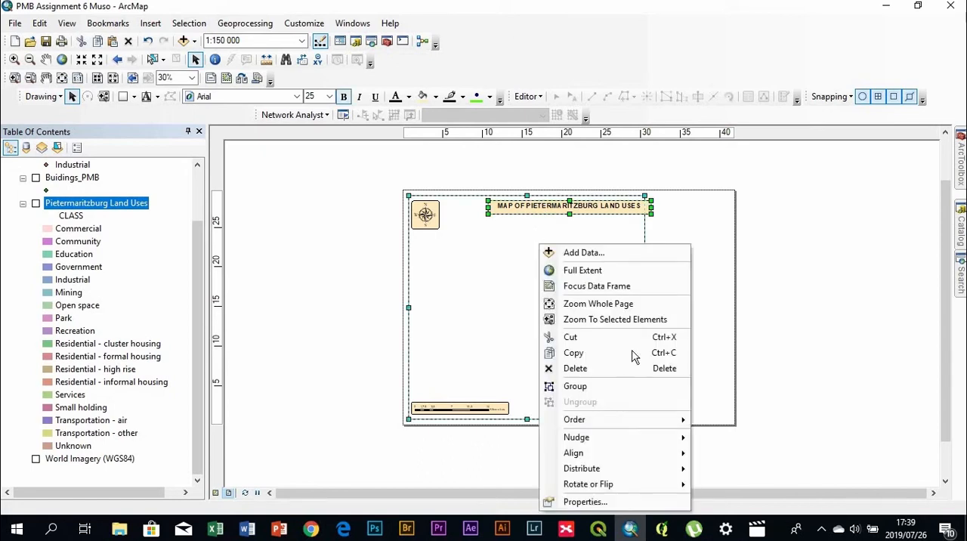
mouse_move(658, 454)
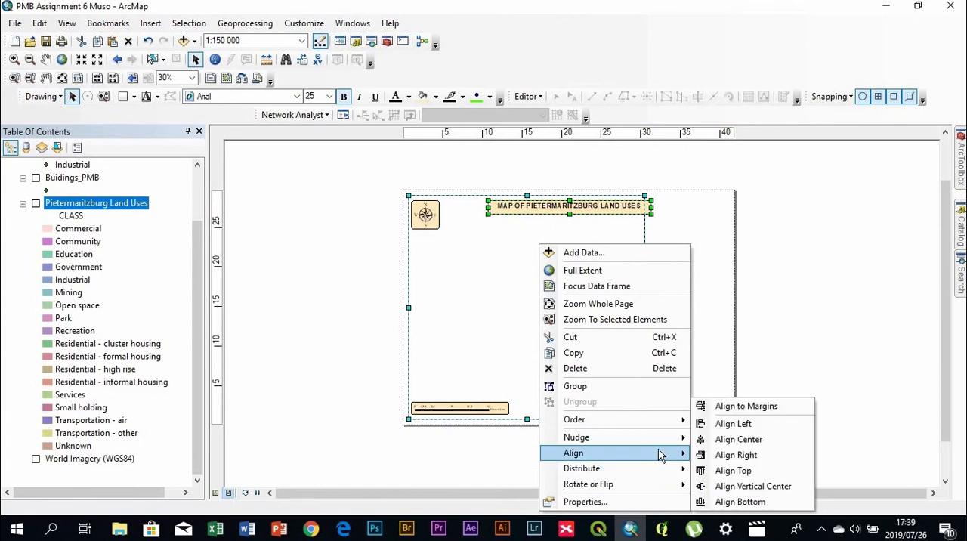
left_click(745, 471)
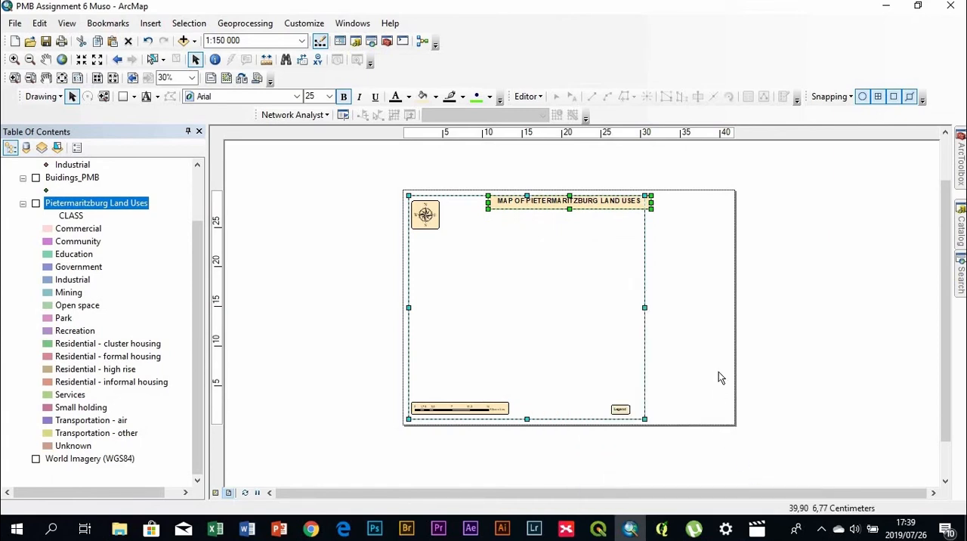
key("ctrl+z")
key("ctrl+z")
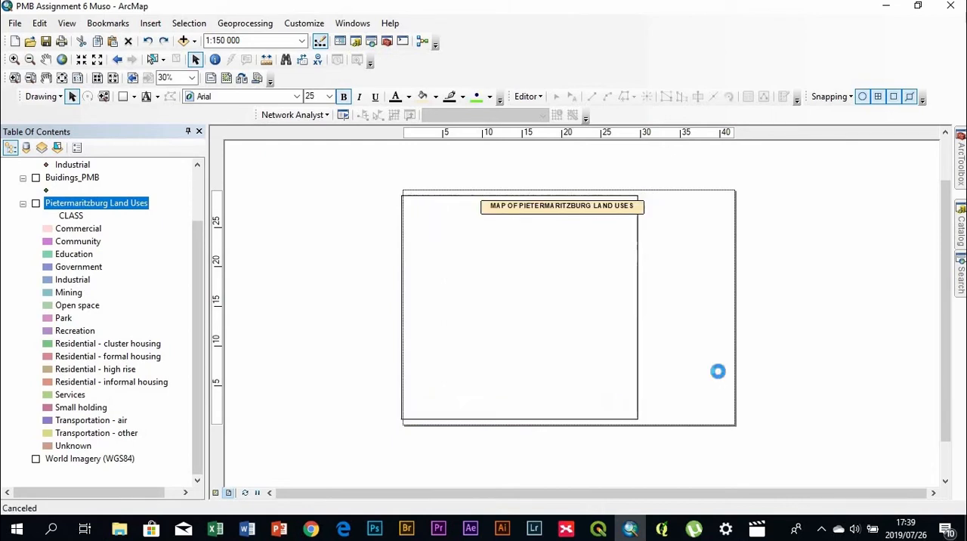
key("ctrl+z")
key("ctrl+z")
key("ctrl+z")
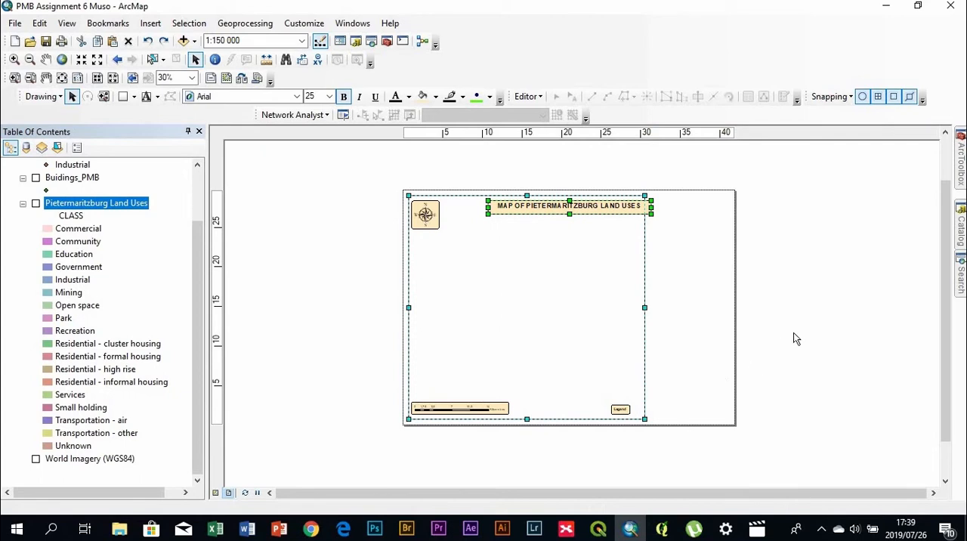
Move the map title left so it sits centred within the narrowed main data frame
left_click(845, 313)
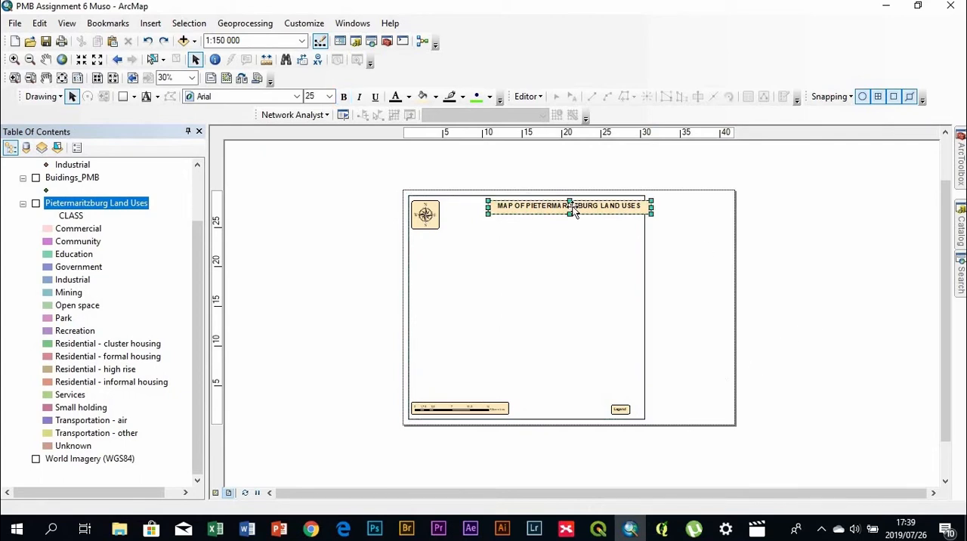
key("ctrl+z")
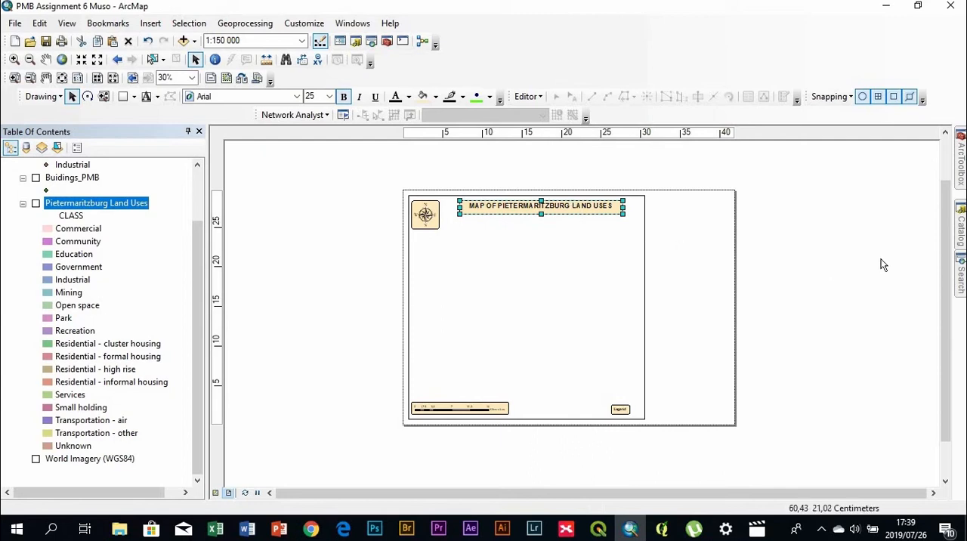
left_click(846, 249)
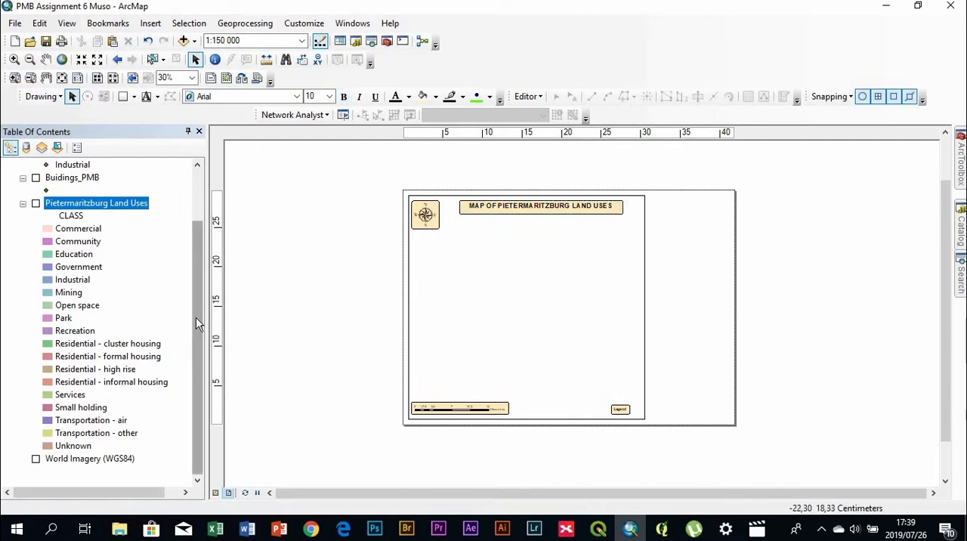
Collapse the symbol lists of the three vector layers in the Layers data frame
left_click_drag(196, 328, 202, 224)
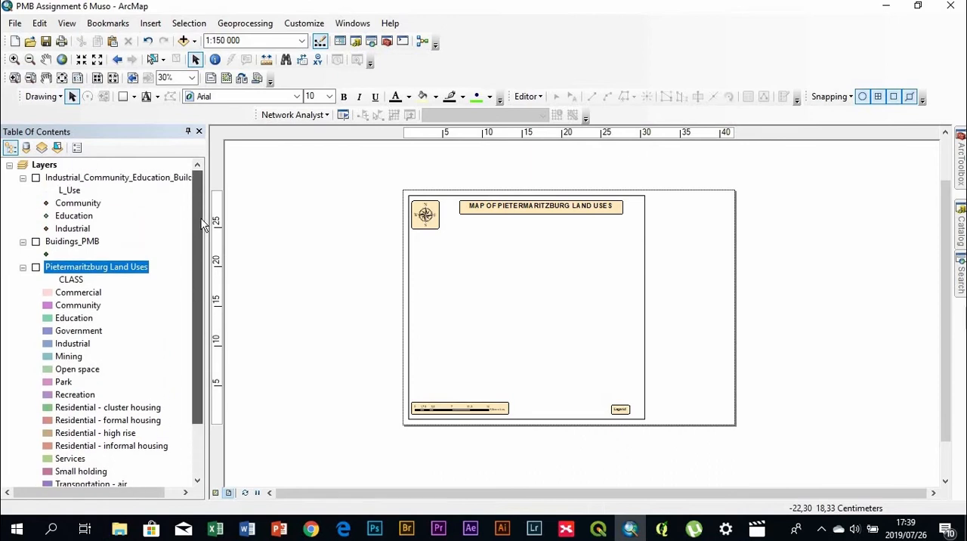
left_click(23, 178)
left_click(24, 192)
left_click(23, 204)
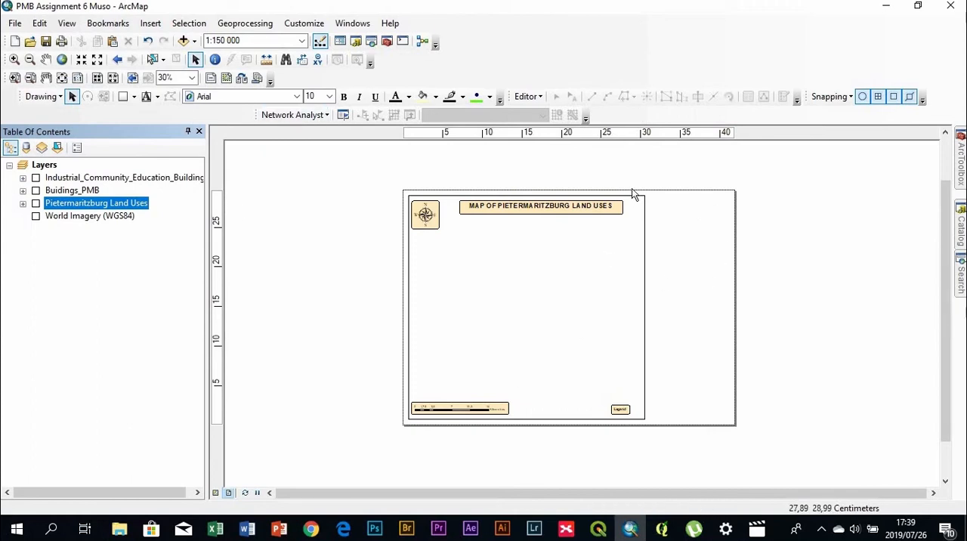
Insert a new data frame and fit it, about 10 cm wide, into the free upper-right space beside the main frame
left_click(150, 22)
left_click(168, 41)
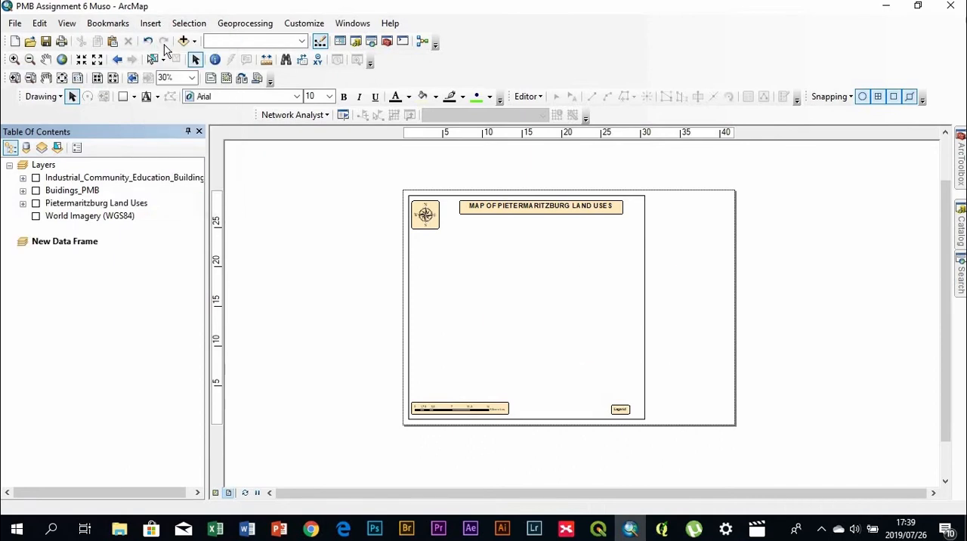
left_click_drag(644, 331, 731, 241)
left_click(779, 273)
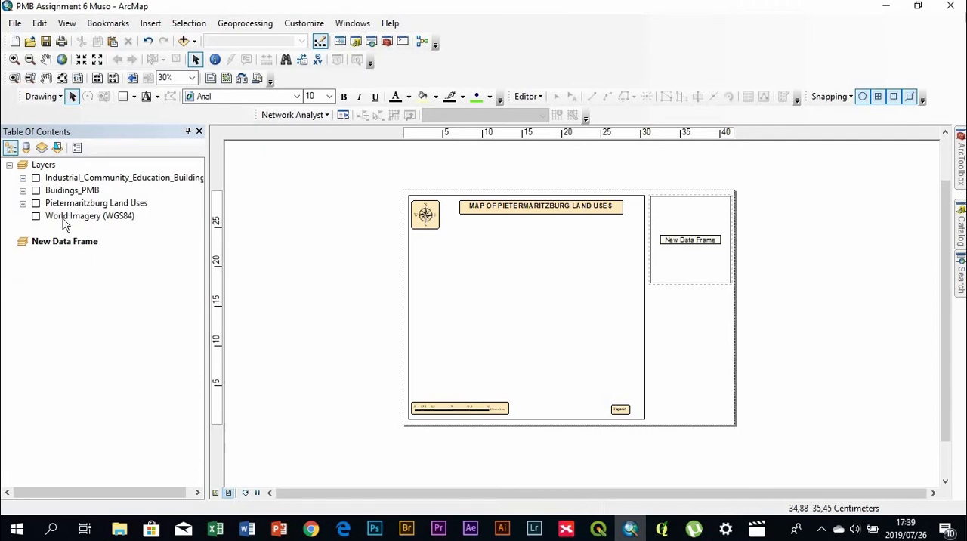
Copy the Industrial_Community_Education_Buildings layer from the Layers data frame into New Data Frame
left_click(23, 178)
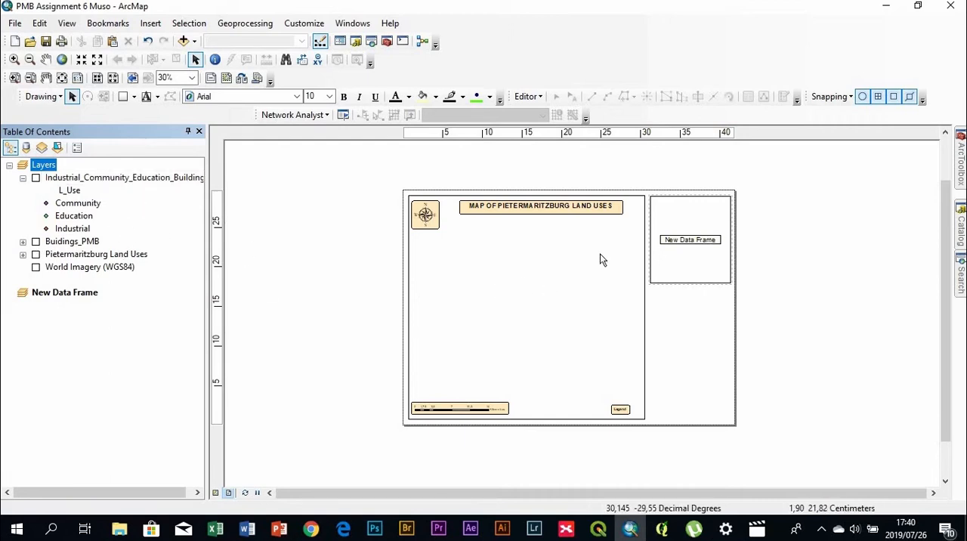
left_click(89, 191)
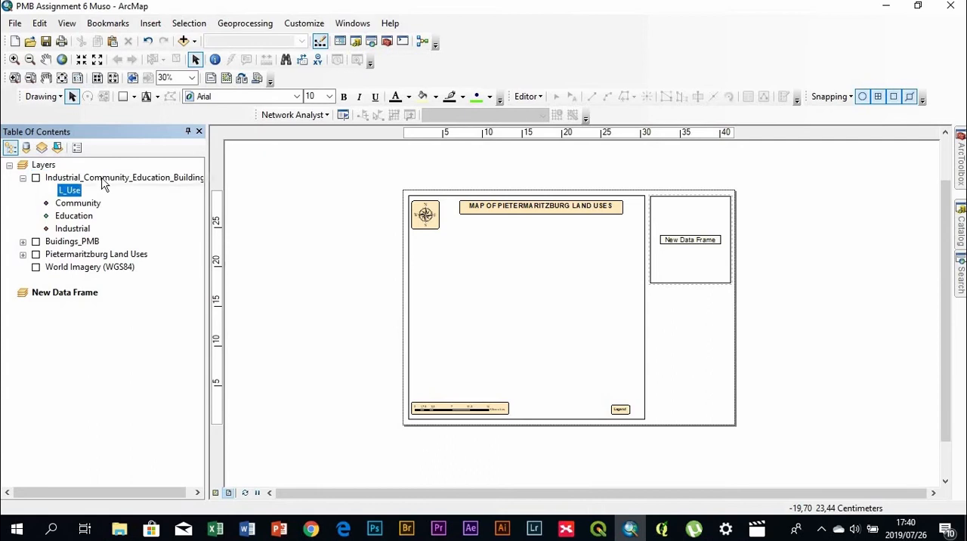
left_click(100, 180)
left_click_drag(106, 184, 87, 307)
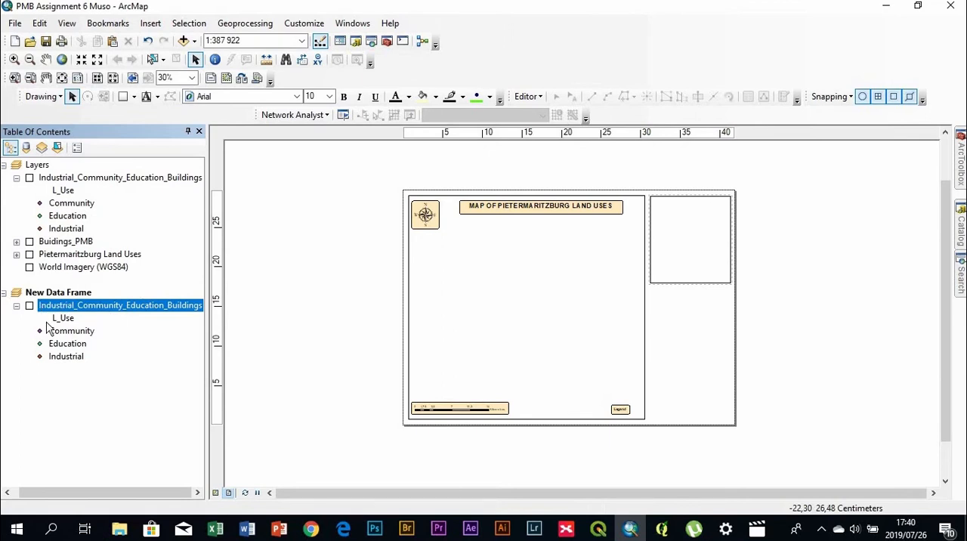
Rename the copied buildings layer as Industrial Community Education Buildings, replacing its underscores with spaces
double_click(112, 306)
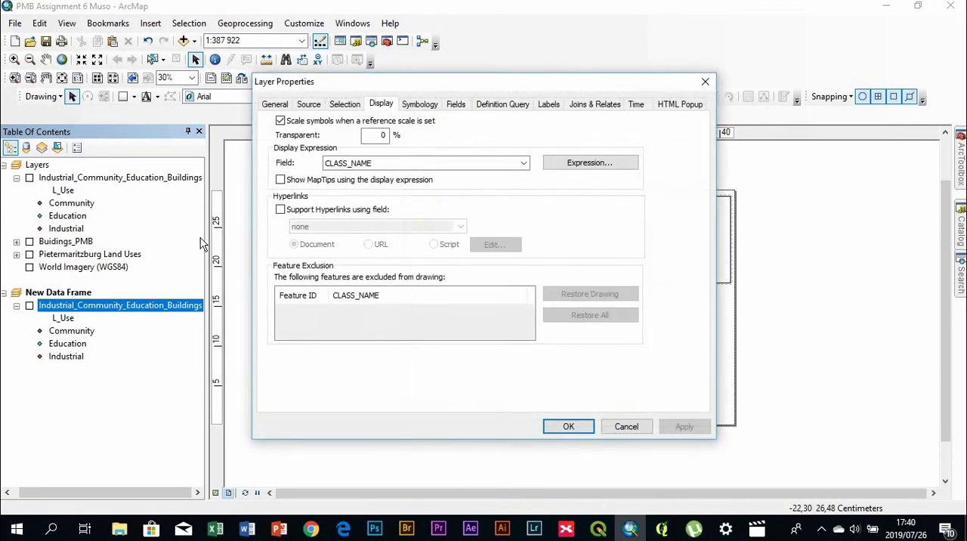
left_click(277, 106)
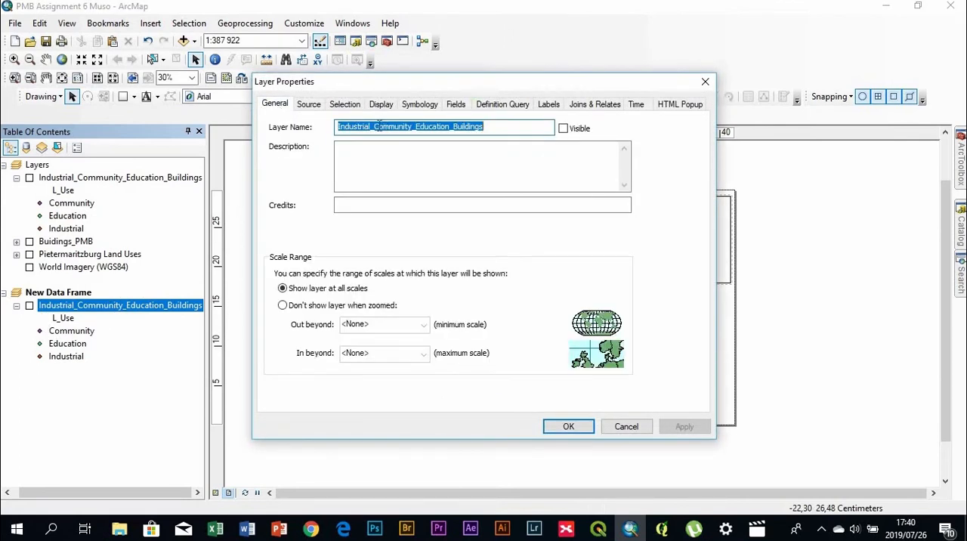
left_click(376, 128)
key("BackSpace")
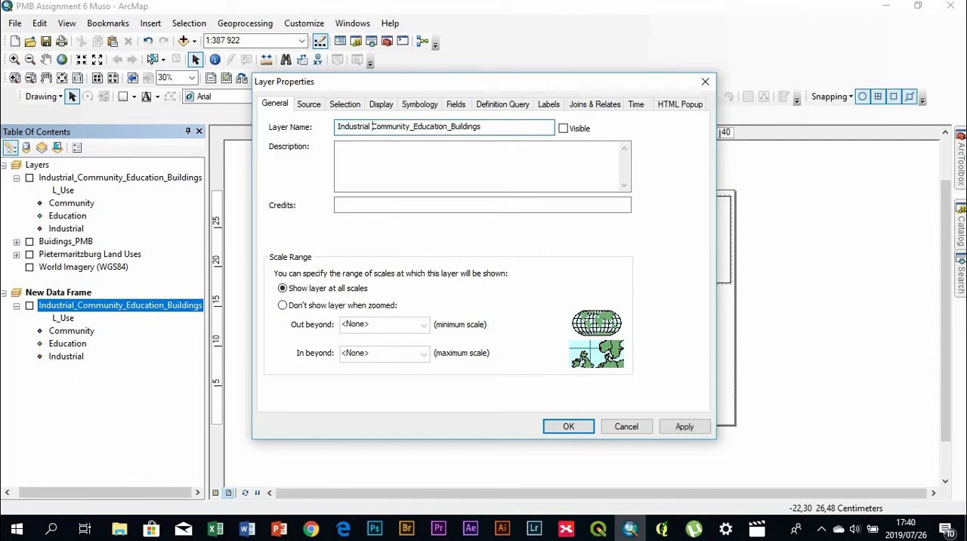
left_click(411, 126)
key("BackSpace")
left_click(579, 428)
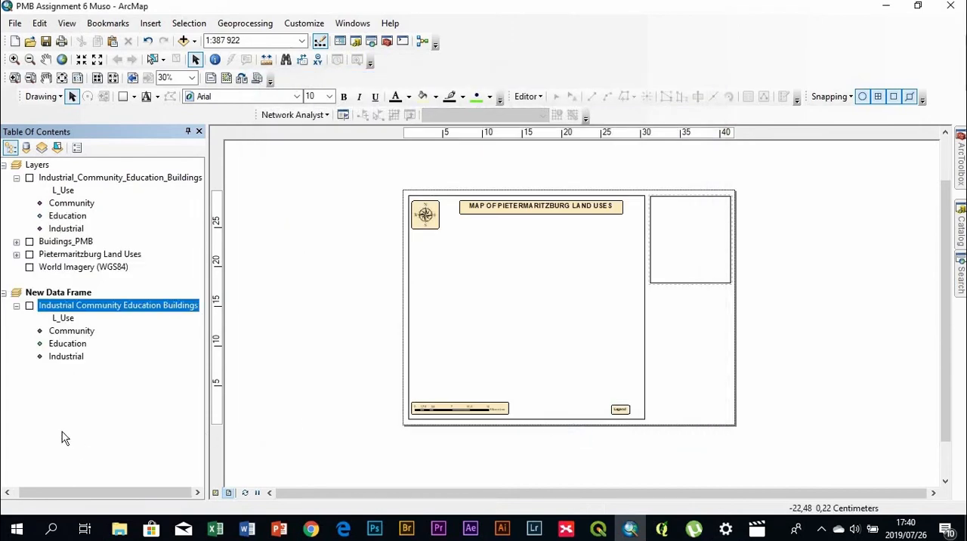
Switch on the Industrial Community Education Buildings layer in New Data Frame
double_click(74, 320)
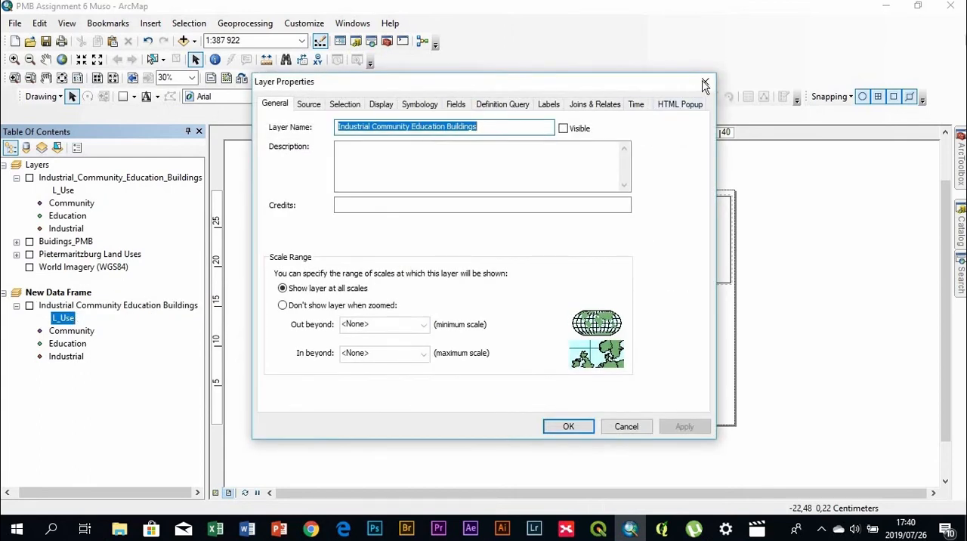
left_click(706, 82)
left_click(37, 316)
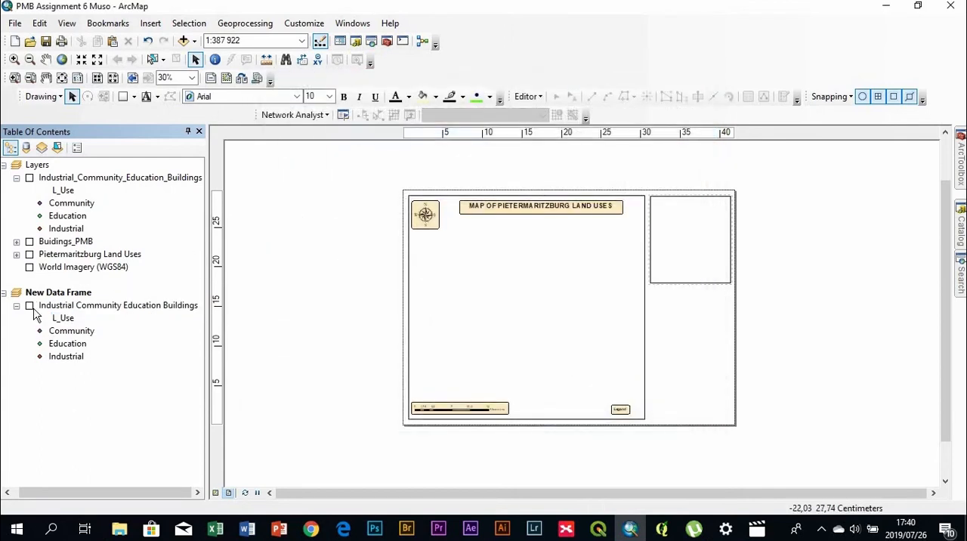
left_click(30, 306)
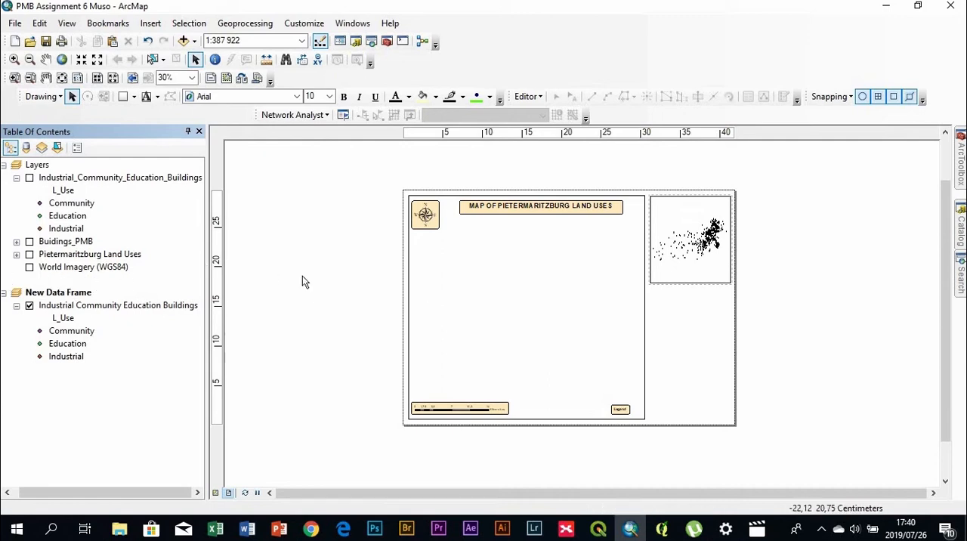
Copy the Pietermaritzburg Land Uses layer into New Data Frame and leave its class list collapsed
right_click(63, 255)
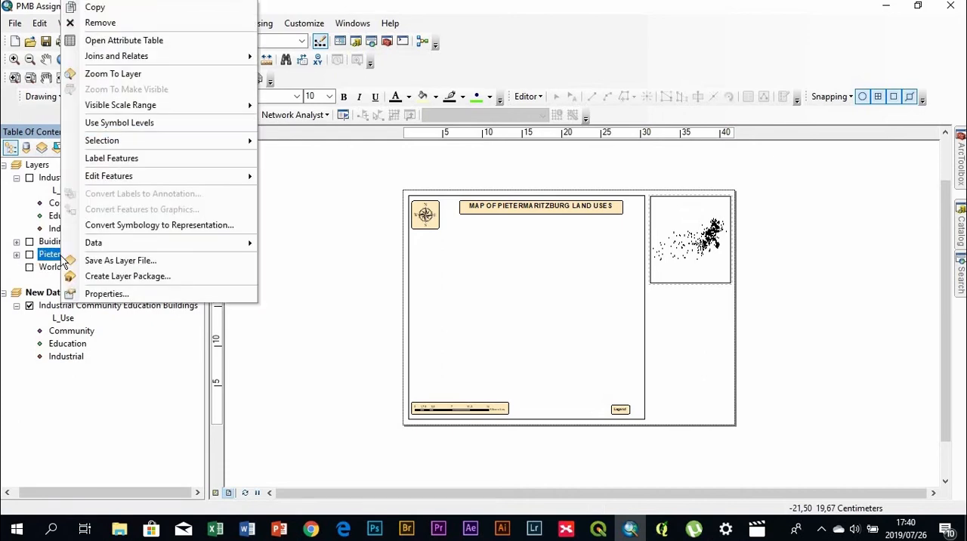
left_click(121, 9)
left_click(64, 295)
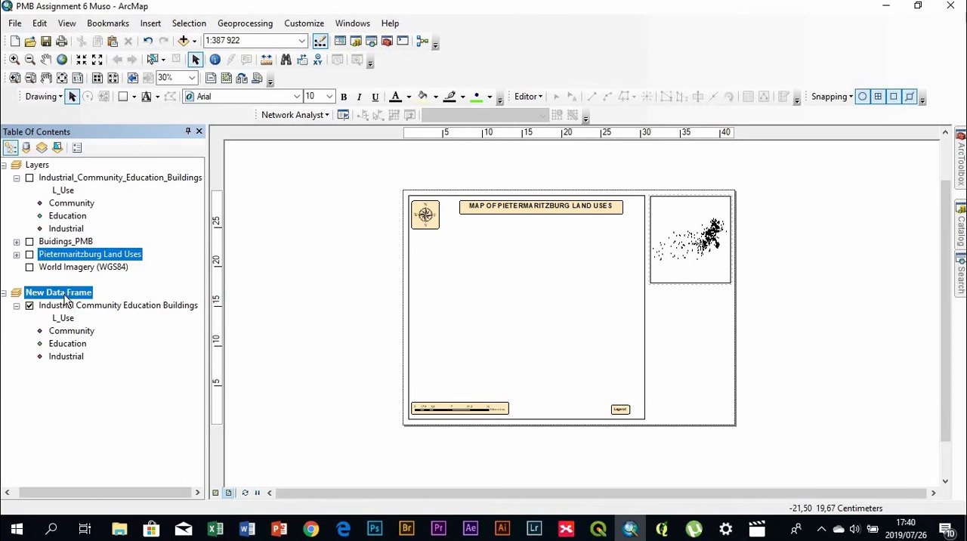
right_click(255, 333)
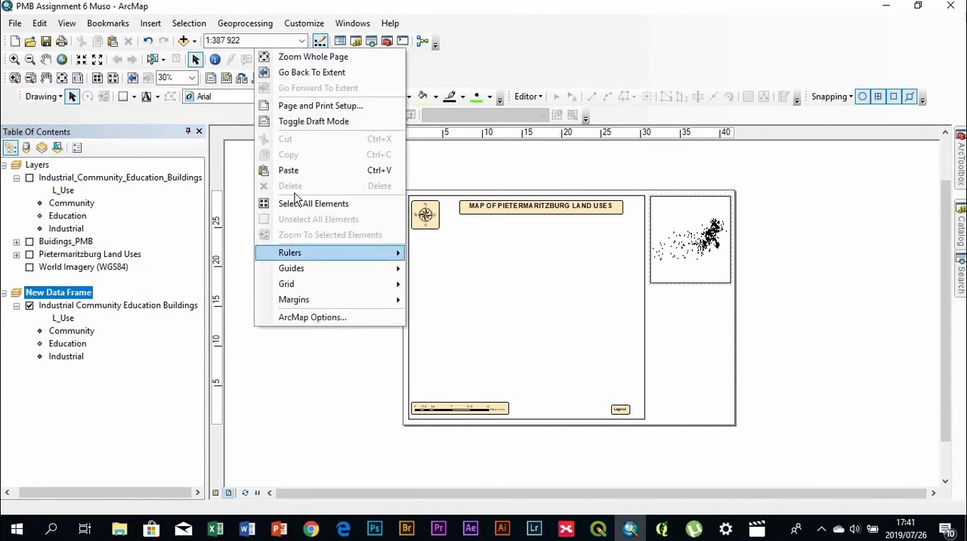
left_click(303, 169)
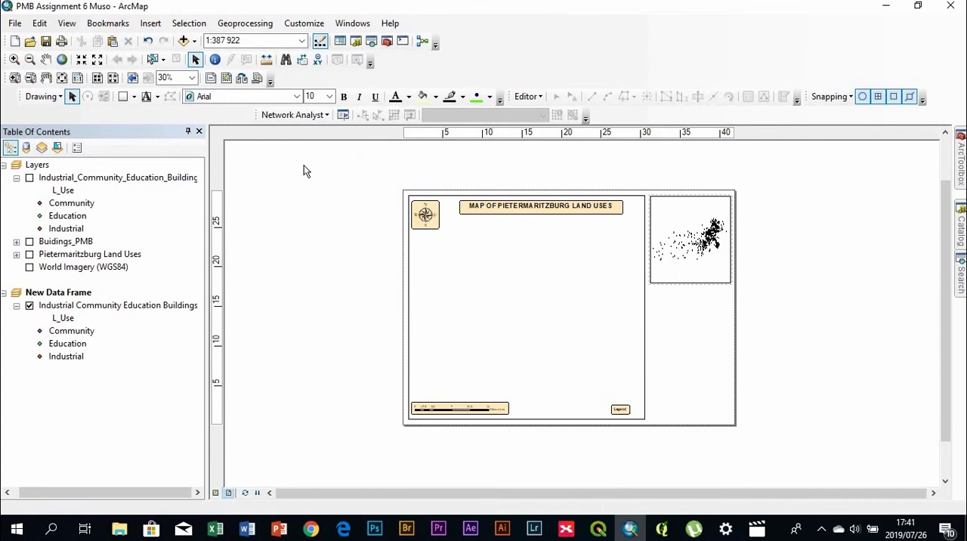
left_click(78, 434)
left_click(16, 369)
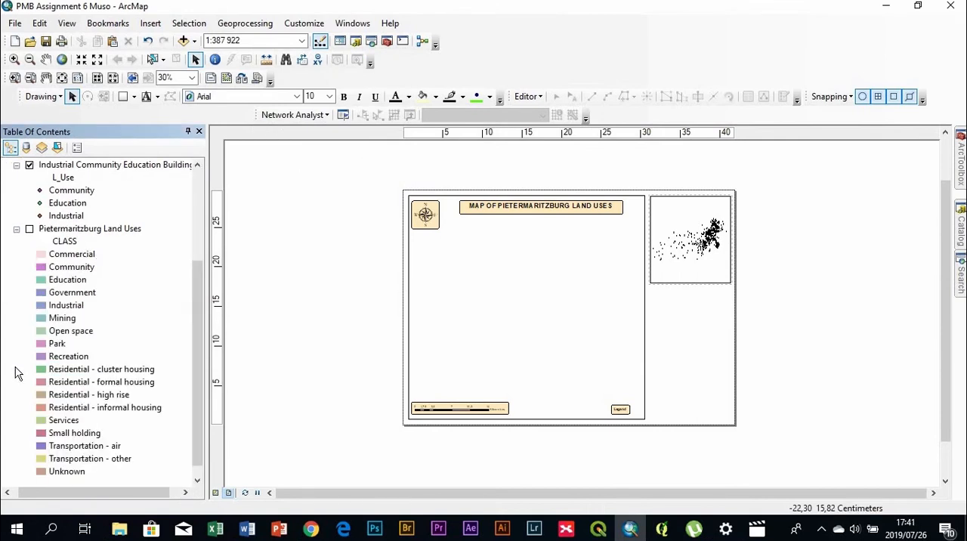
left_click(17, 230)
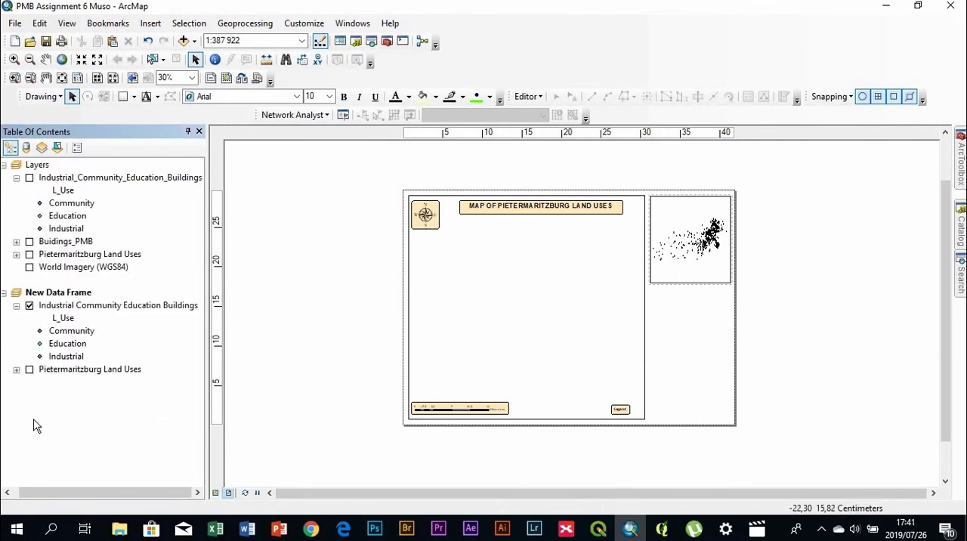
Symbolise New Data Frame's Pietermaritzburg Land Uses layer with the single yellow Sun fill and switch the layer on
double_click(68, 370)
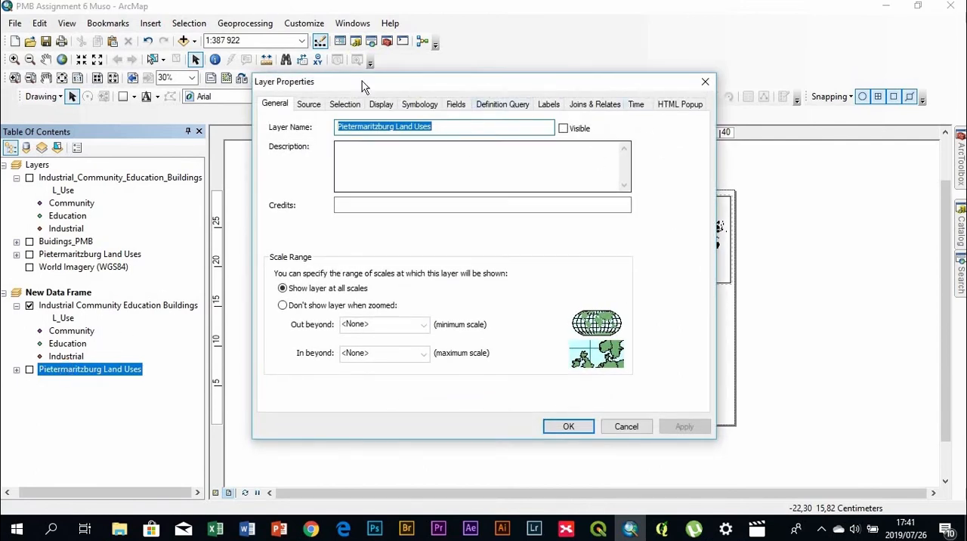
left_click(418, 103)
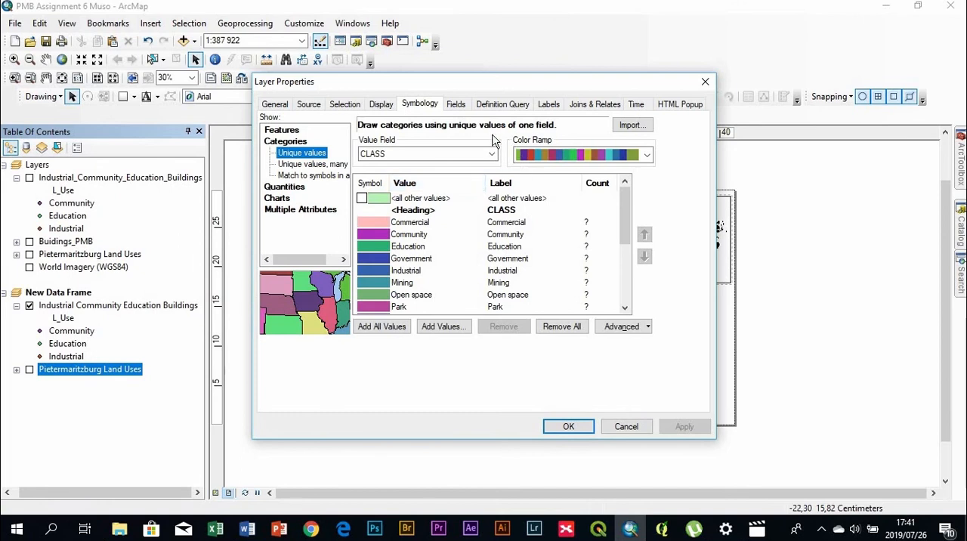
left_click(281, 130)
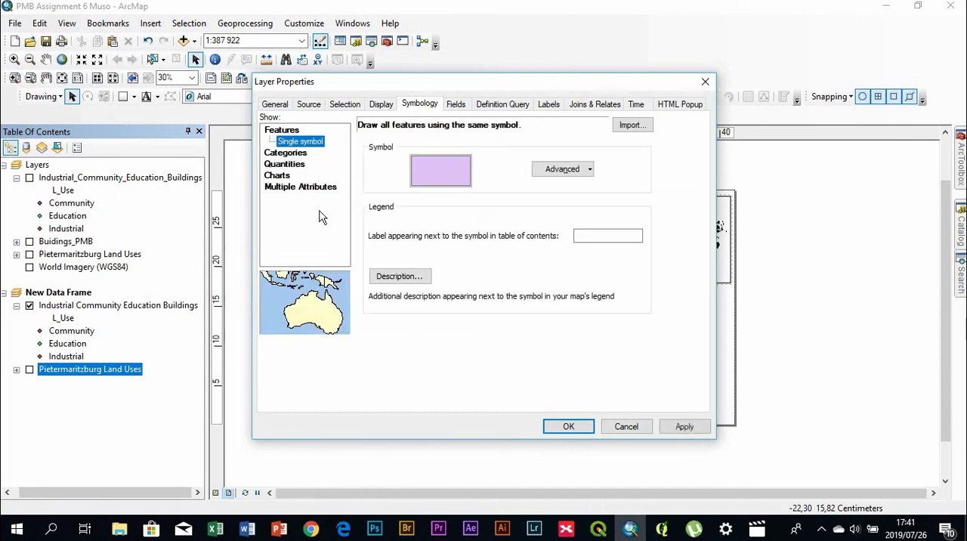
left_click(451, 170)
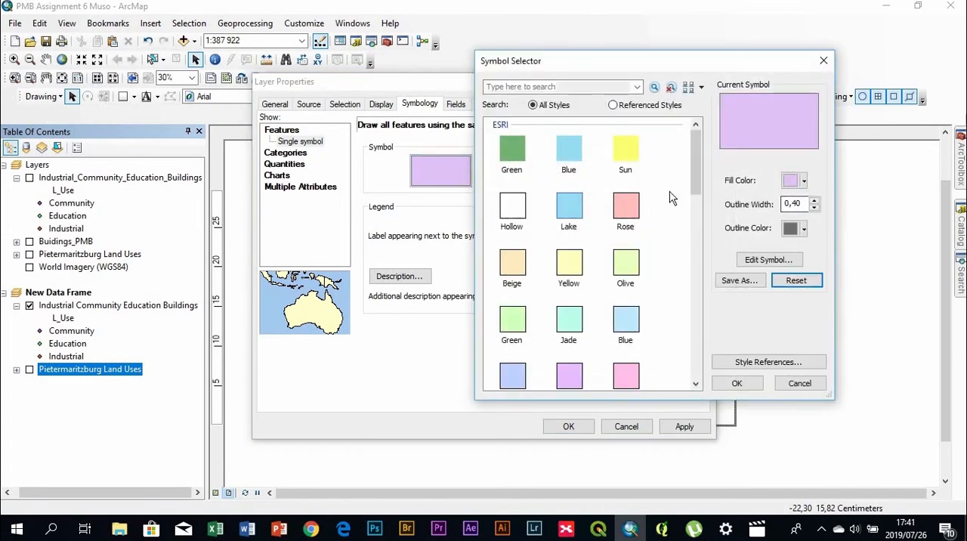
left_click(638, 206)
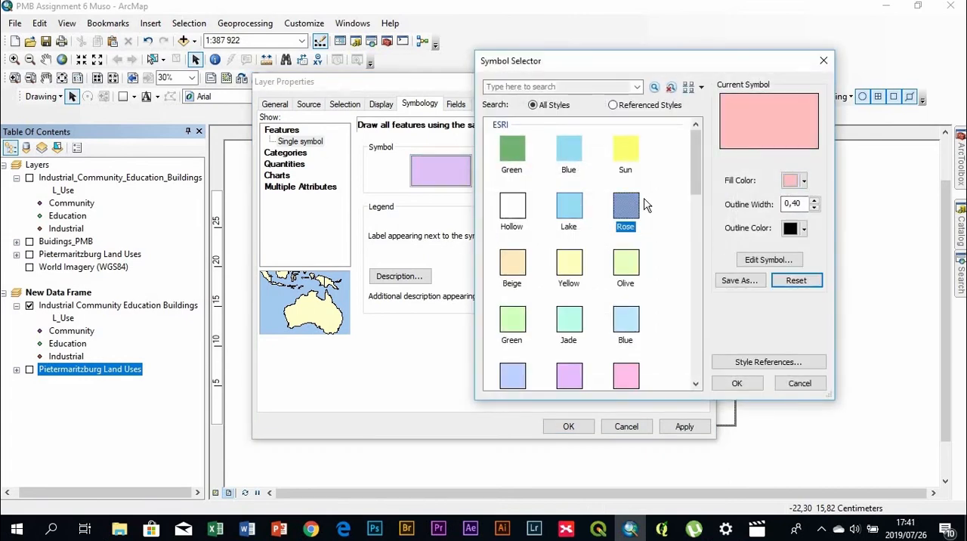
left_click(624, 149)
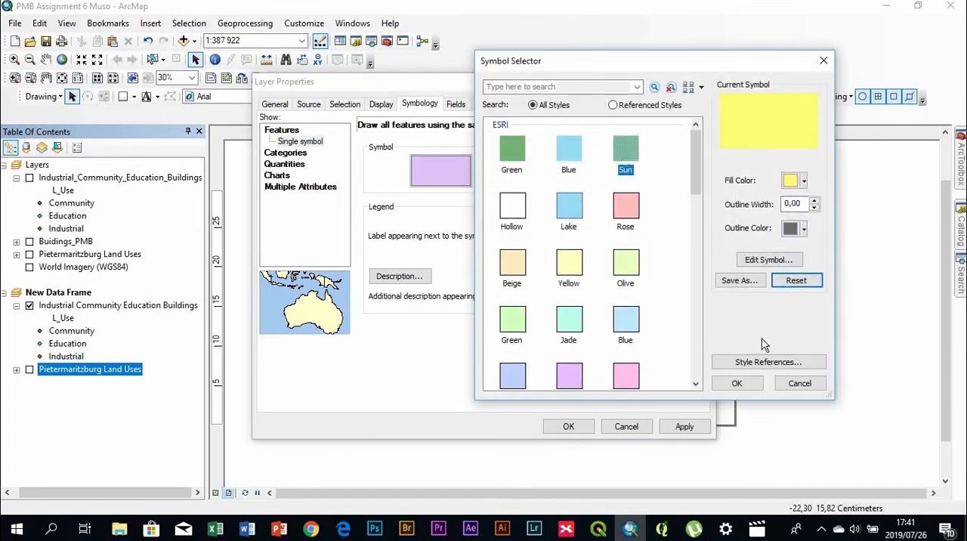
left_click(737, 383)
left_click(568, 427)
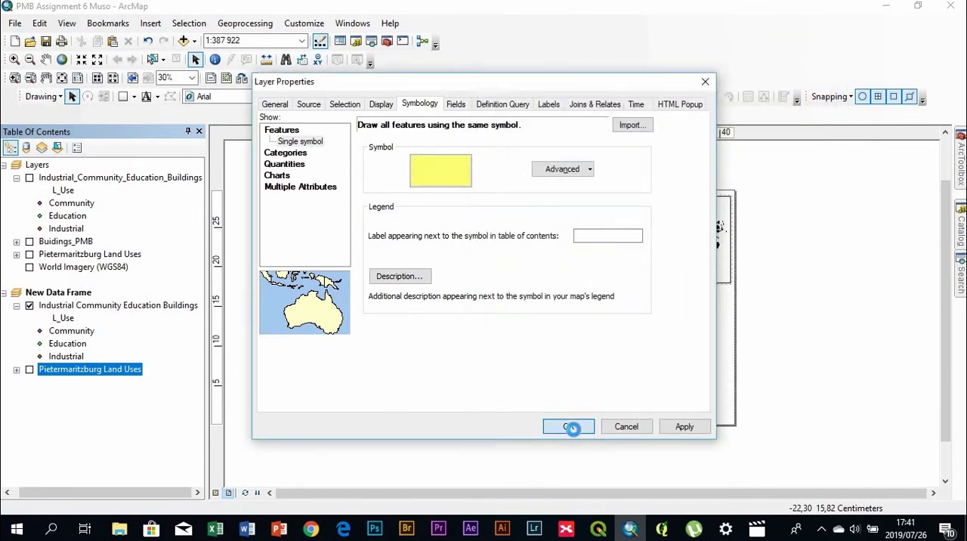
left_click(29, 370)
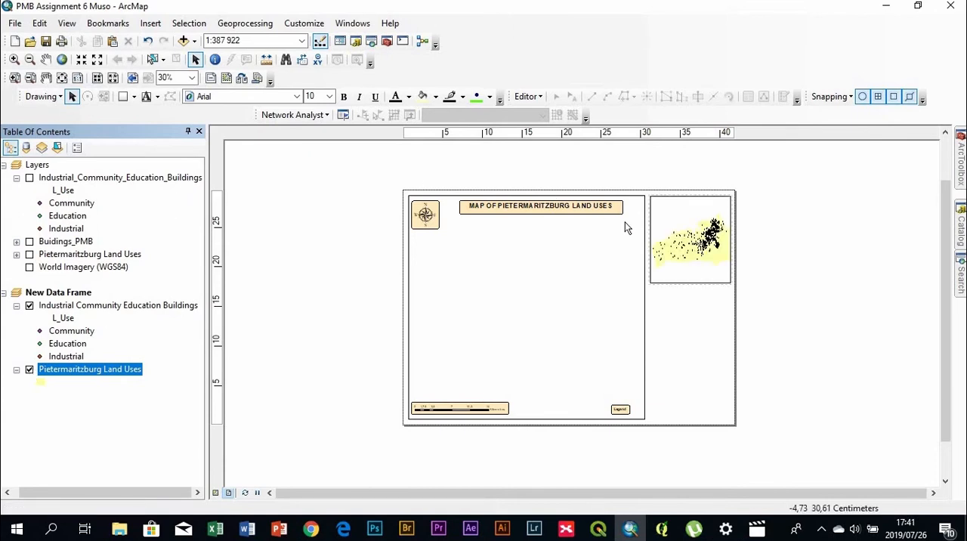
Zoom the map inside New Data Frame out to a scale of 1:500 000
scroll(745, 257, "up", 5)
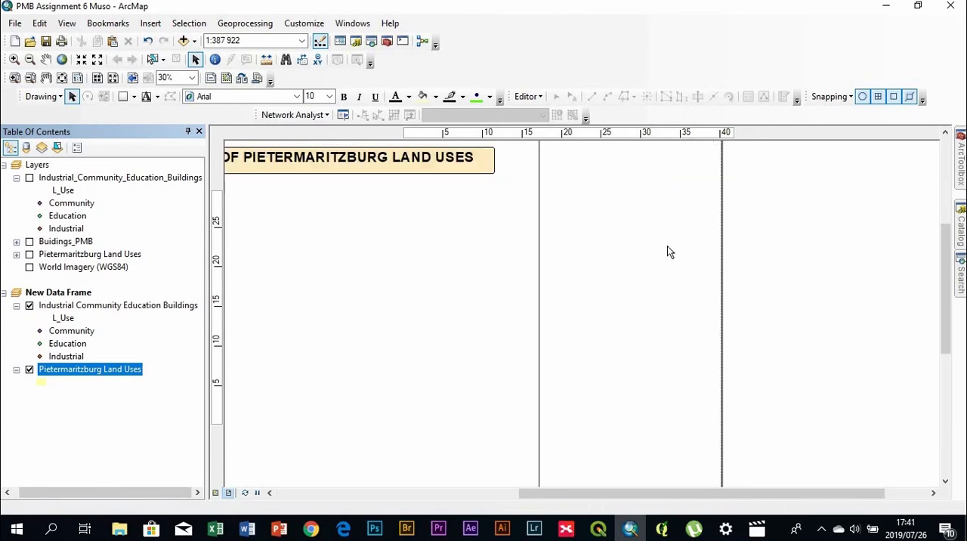
scroll(656, 238, "up", 1)
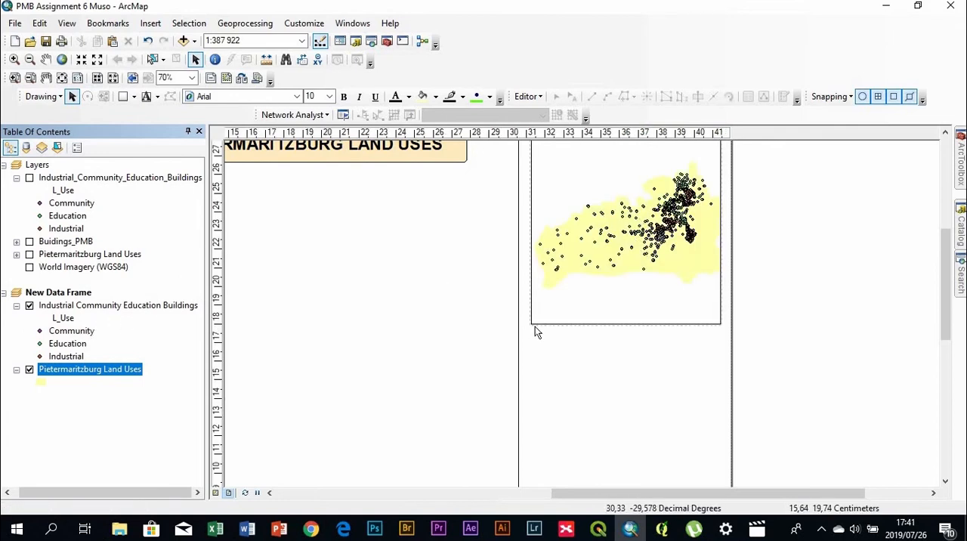
left_click(648, 258)
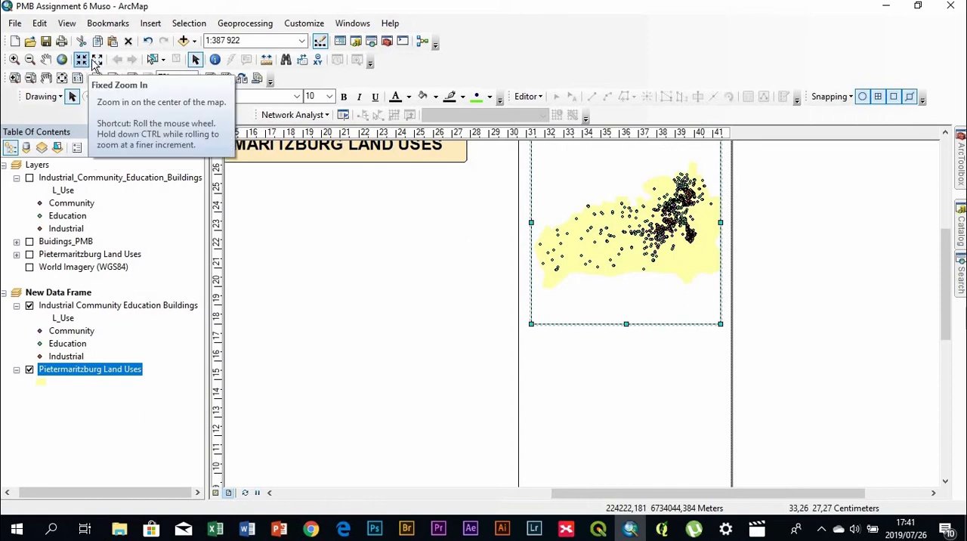
left_click(95, 64)
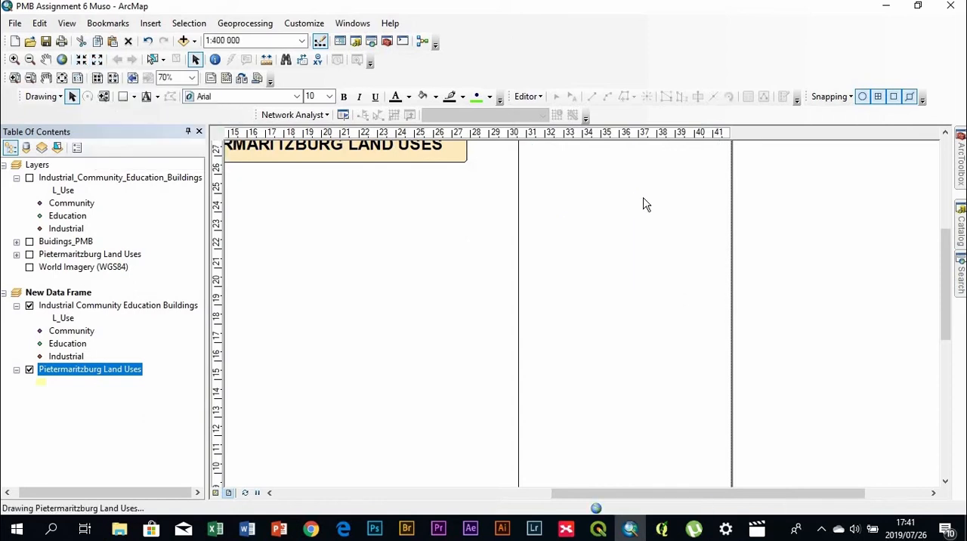
left_click(98, 61)
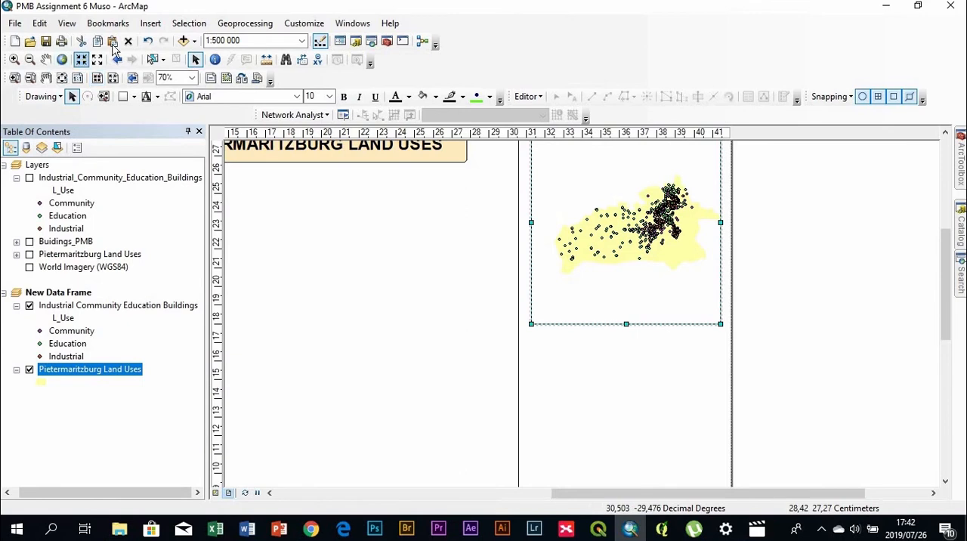
Pan the map within New Data Frame to centre the land-use area between the frame's side edges
left_click(45, 59)
left_click_drag(640, 243, 625, 239)
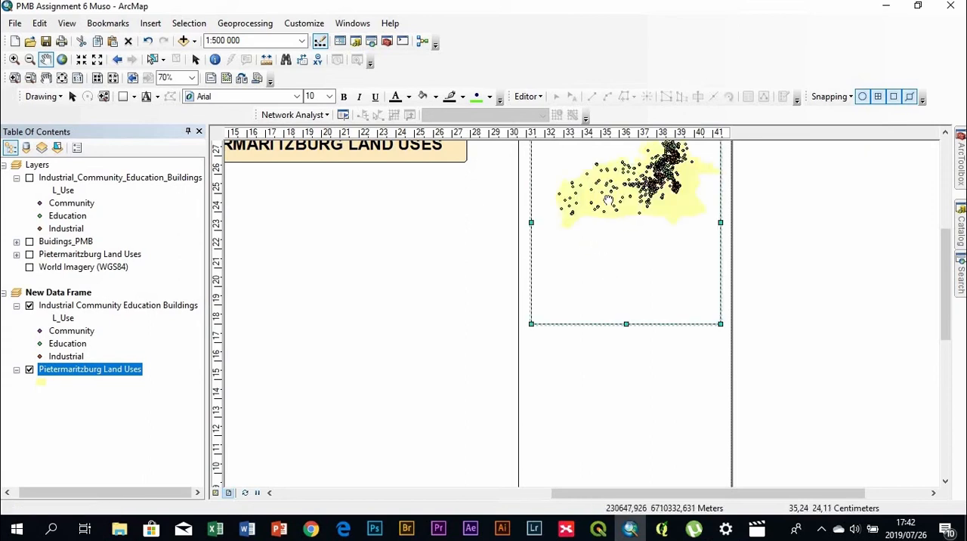
left_click_drag(607, 204, 605, 237)
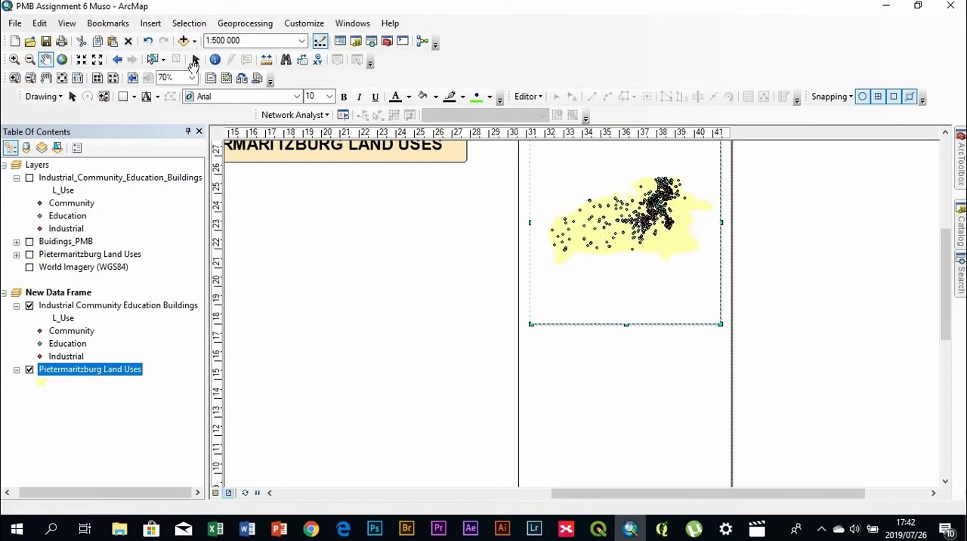
left_click(195, 60)
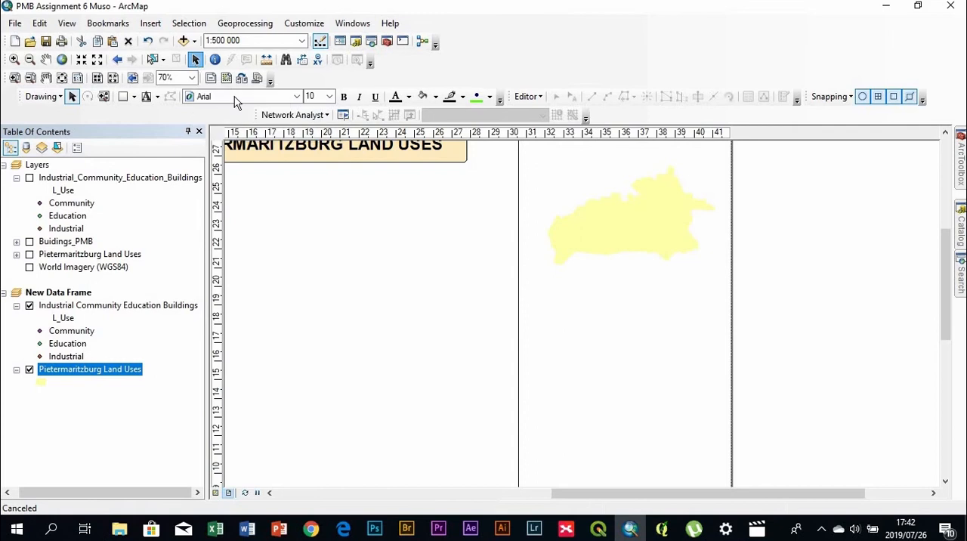
left_click(609, 276)
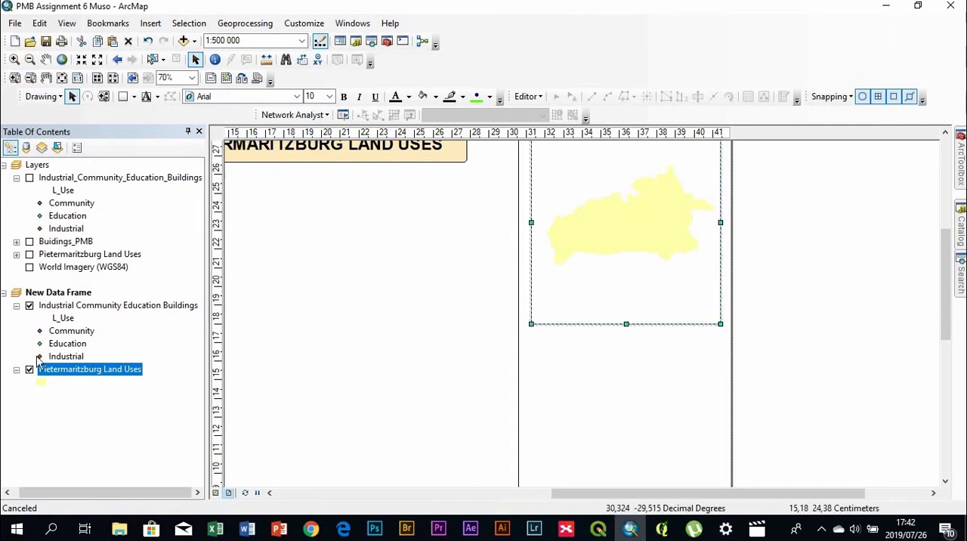
Switch the Pietermaritzburg Land Uses layer in New Data Frame off and back on
left_click(91, 328)
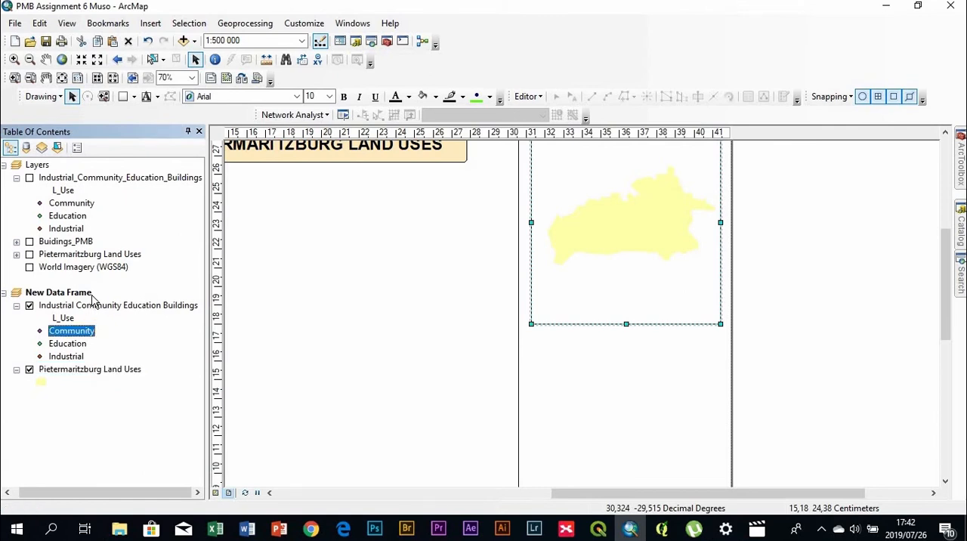
left_click(91, 295)
left_click(188, 367)
left_click(139, 420)
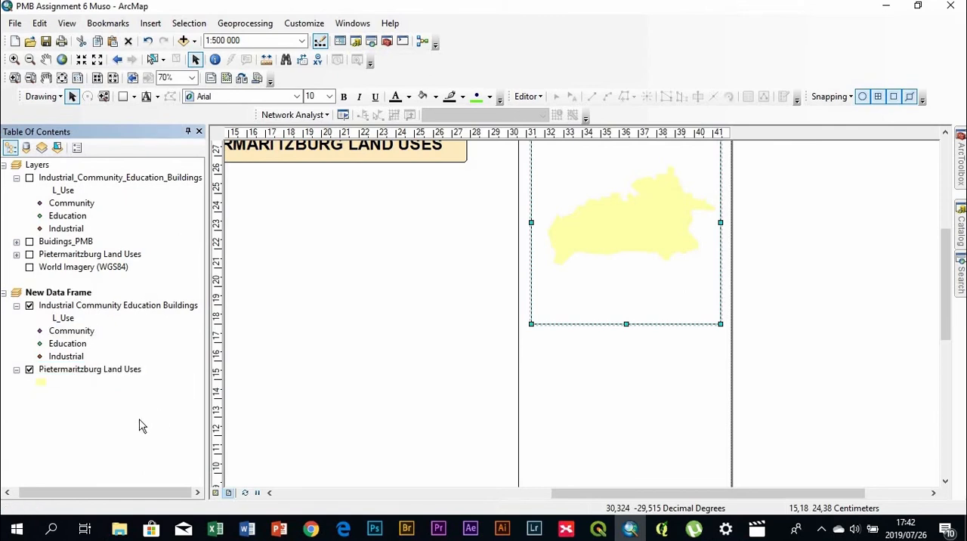
left_click(29, 371)
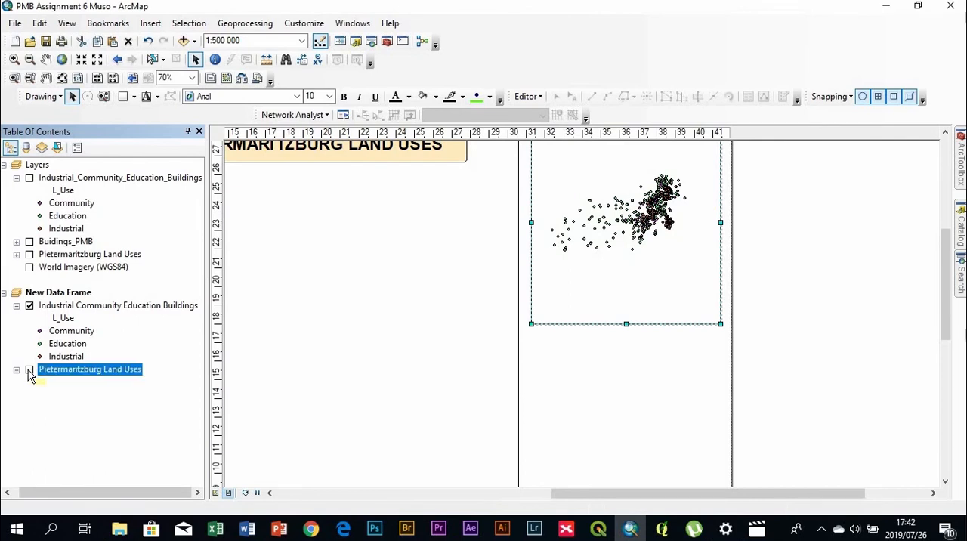
Zoom New Data Frame to the extent of the Industrial Community Education Buildings layer
left_click(67, 306)
right_click(65, 310)
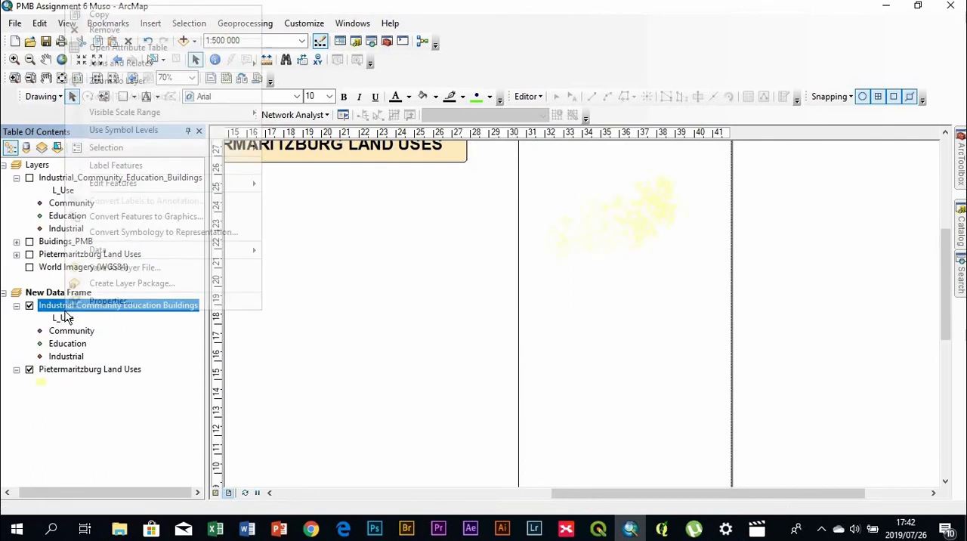
left_click(69, 306)
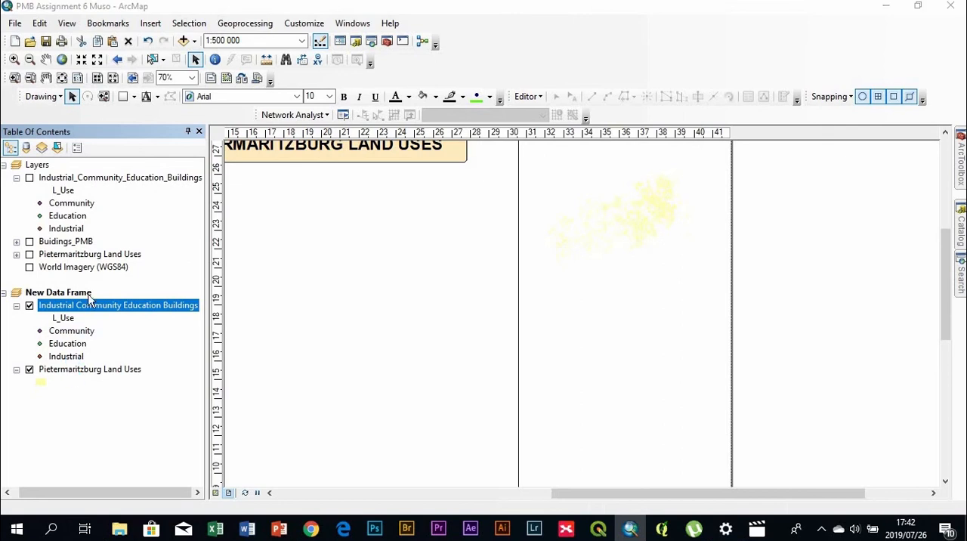
key("Escape")
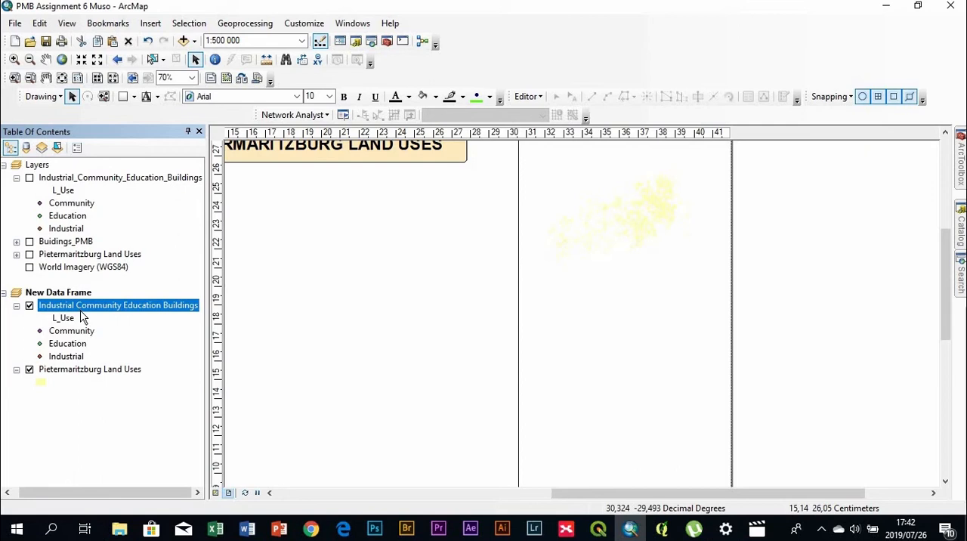
right_click(83, 318)
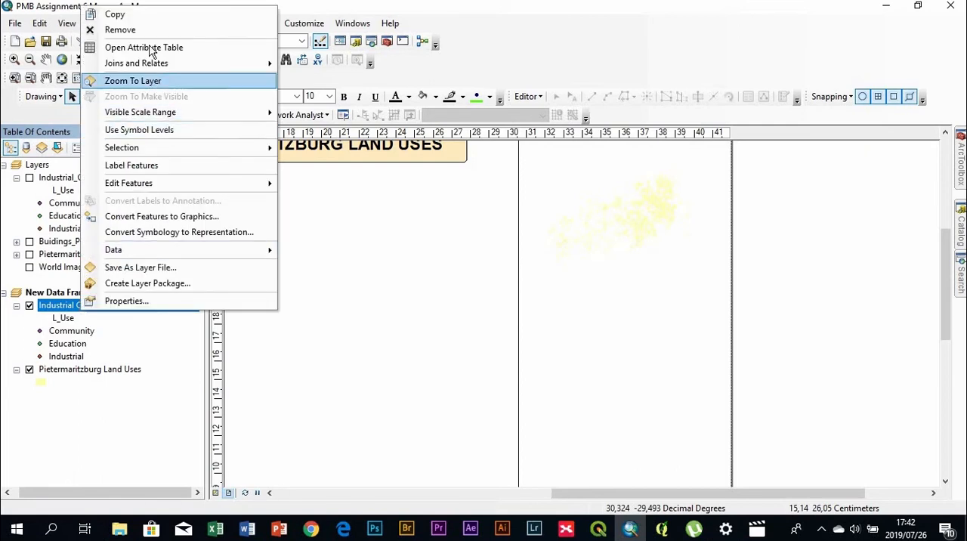
left_click(139, 80)
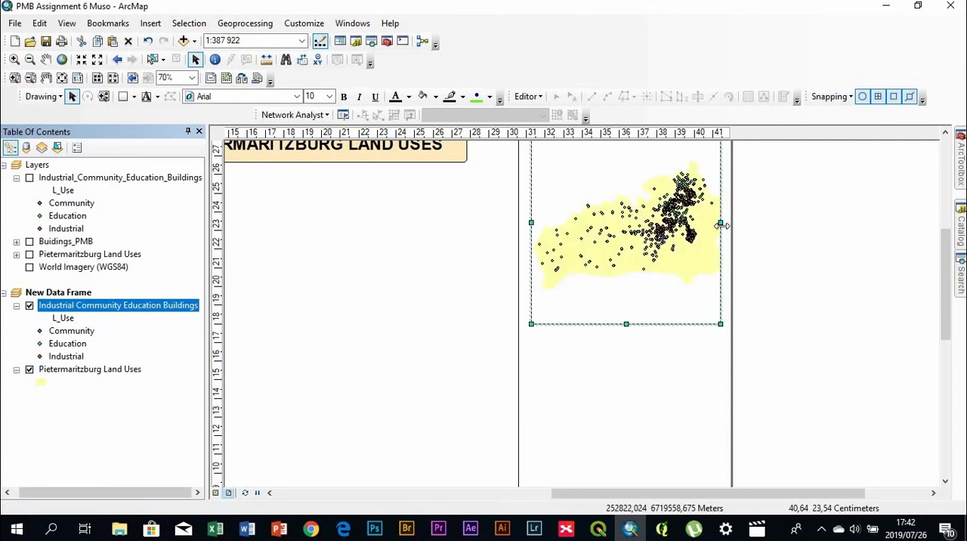
Widen New Data Frame slightly towards the page's right edge and zoom its map out to 1:400 000
left_click_drag(722, 223, 726, 225)
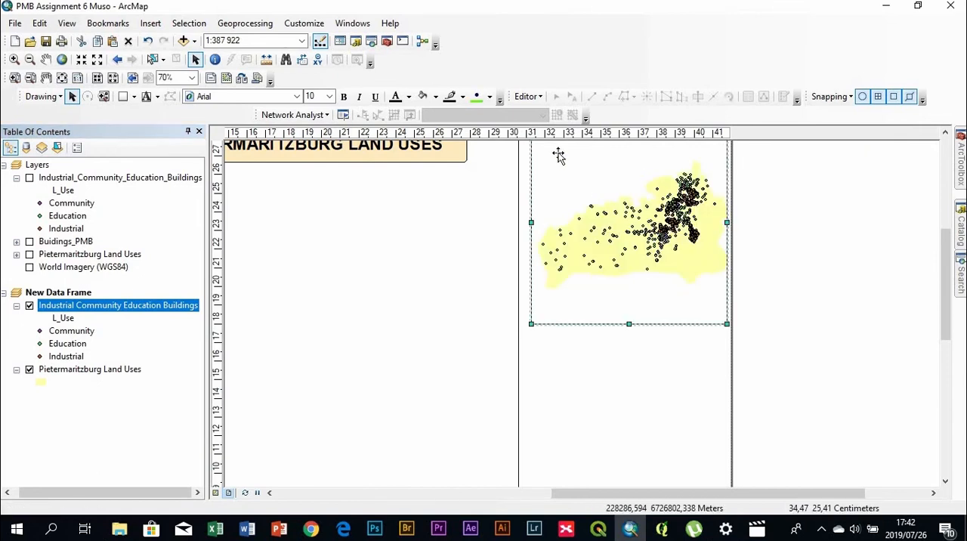
left_click(97, 60)
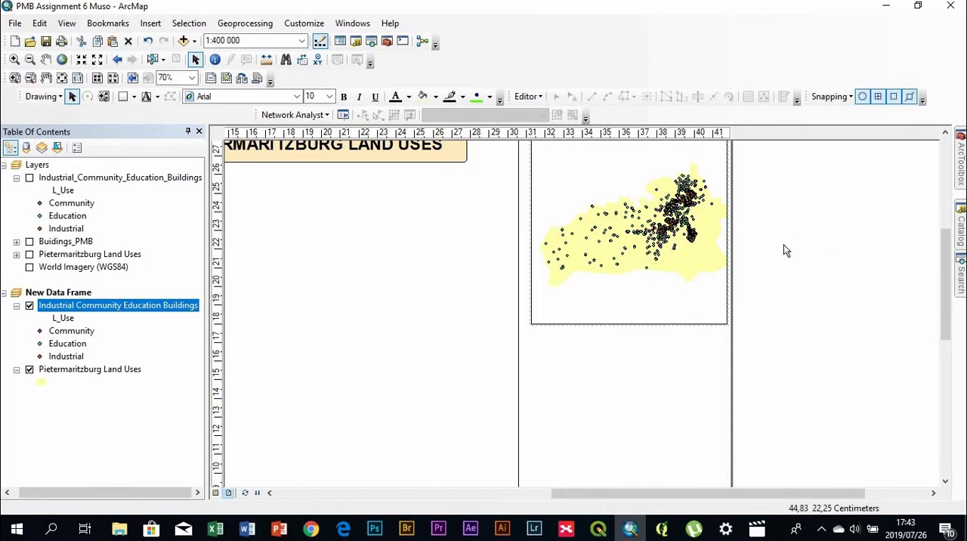
Shift the map slightly left within New Data Frame to fit the land-use area inside the frame
scroll(784, 250, "down", 1)
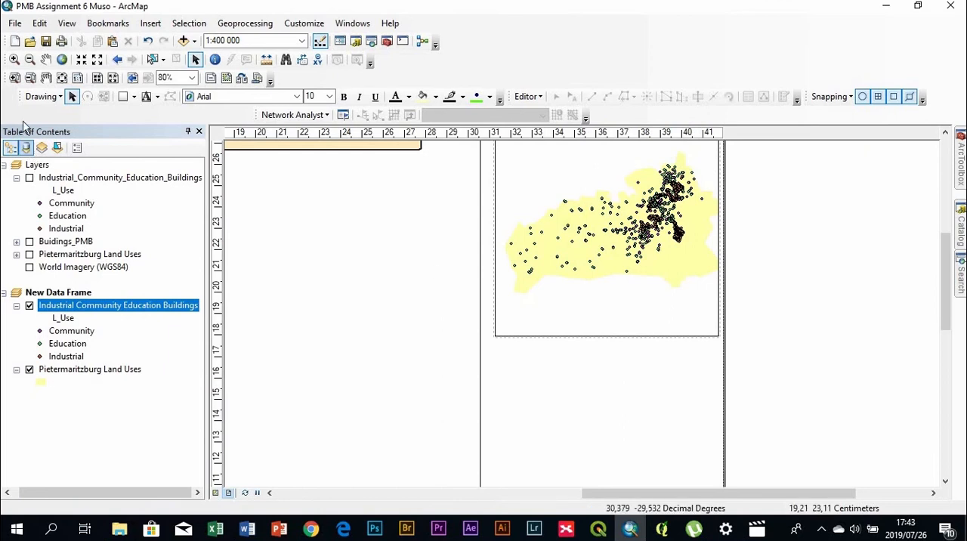
left_click(45, 61)
left_click_drag(688, 253, 683, 251)
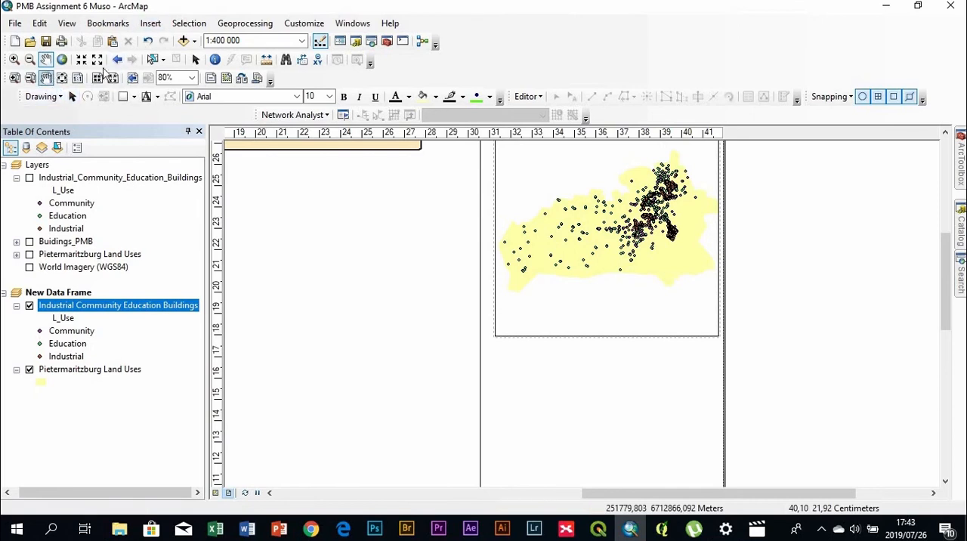
left_click(196, 60)
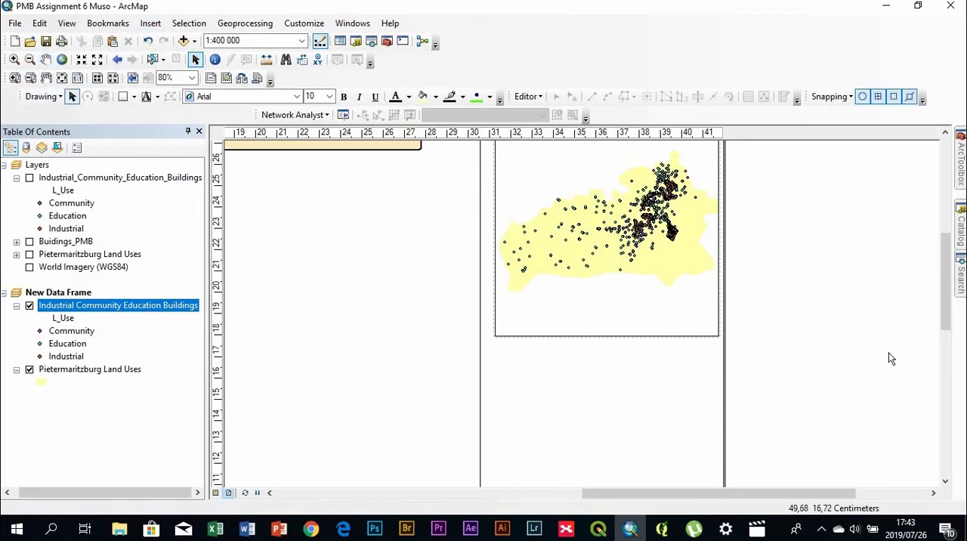
Switch on the Pietermaritzburg Land Uses and World Imagery (WGS84) layers in the Layers data frame
scroll(782, 292, "up", 5)
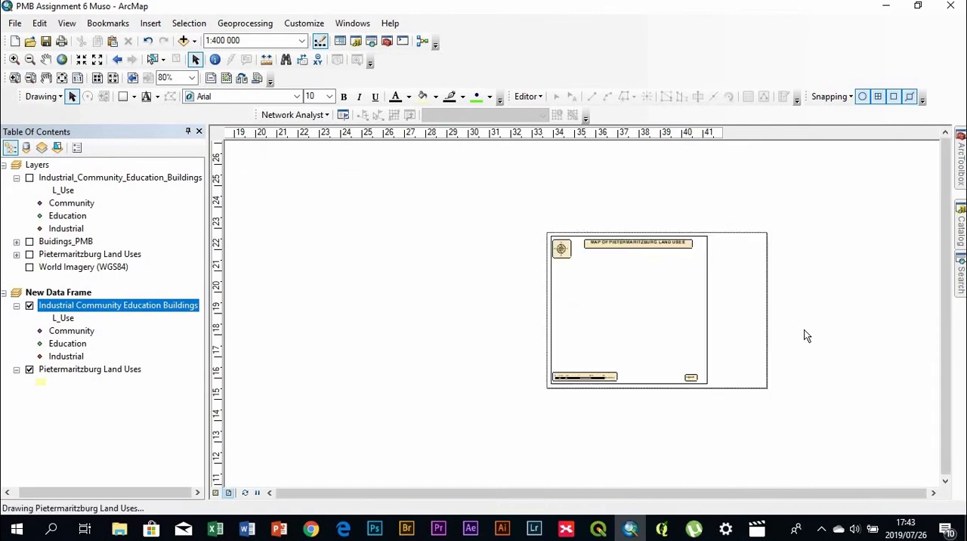
scroll(776, 304, "down", 2)
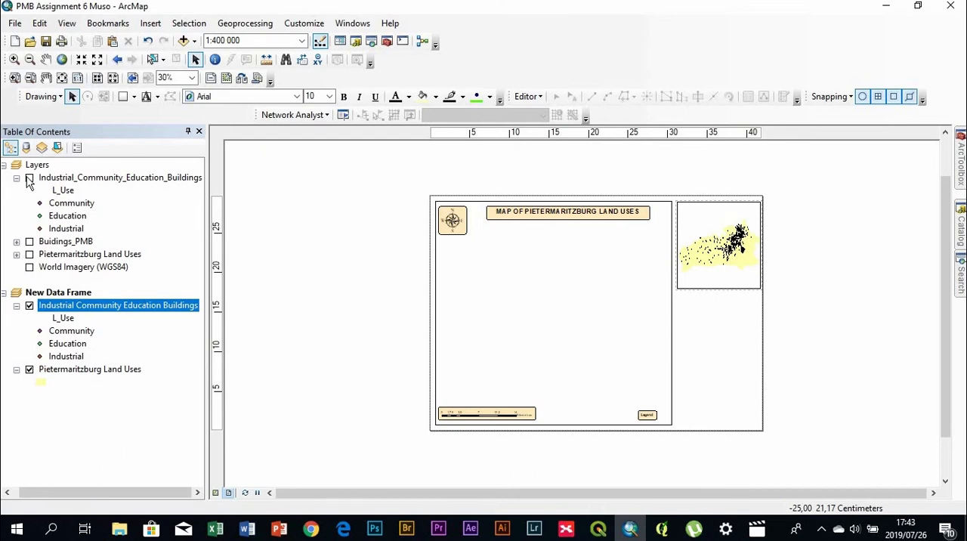
left_click(29, 256)
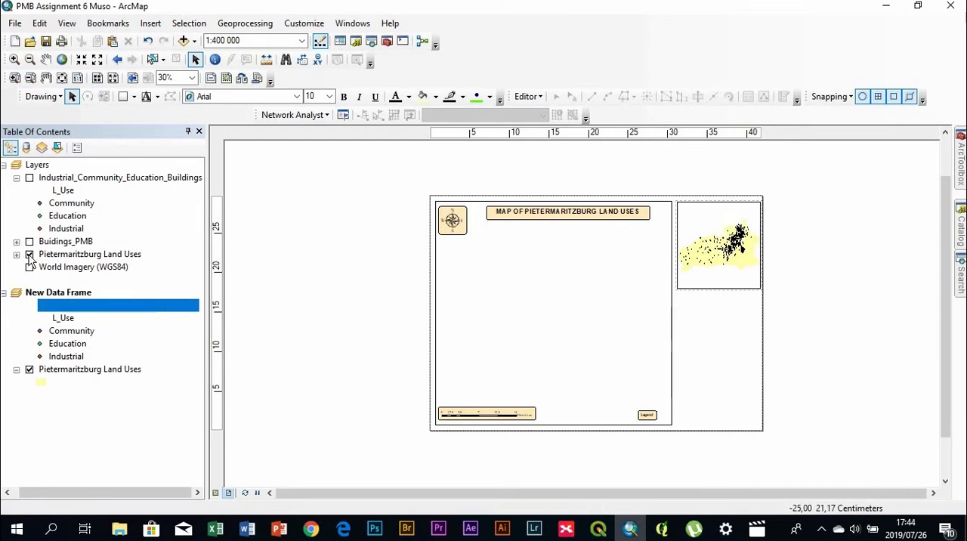
left_click(29, 267)
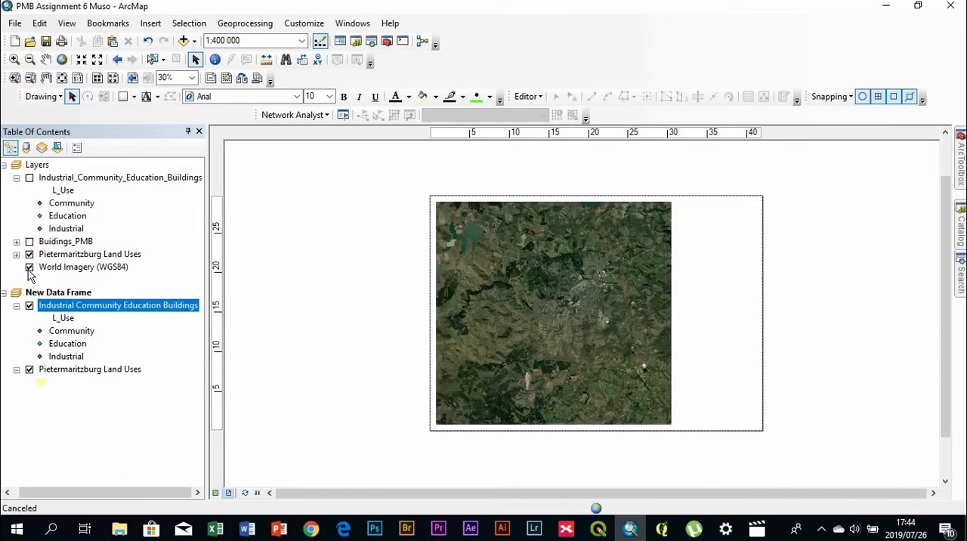
Copy the World Imagery (WGS84) layer from Layers into New Data Frame and place it below the Pietermaritzburg Land Uses layer
right_click(104, 269)
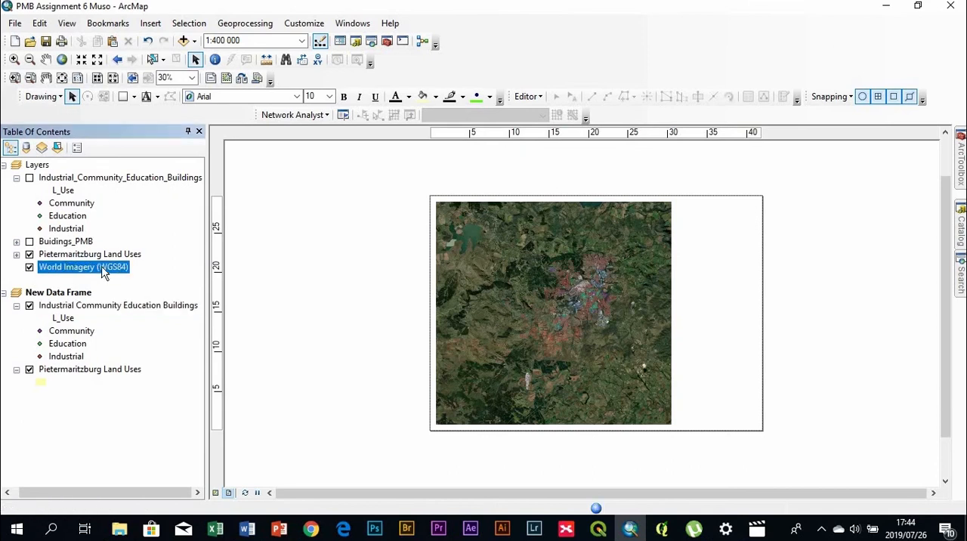
left_click(134, 276)
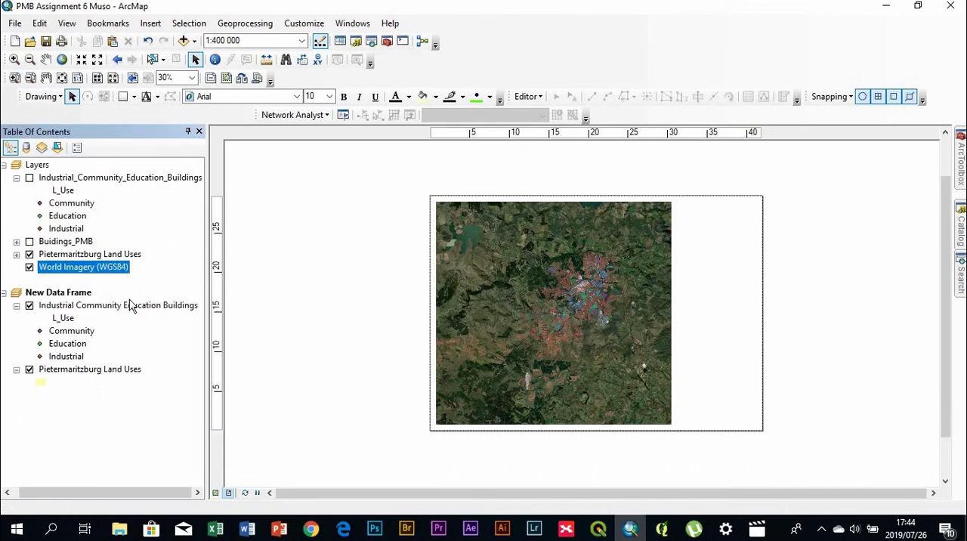
left_click(72, 298)
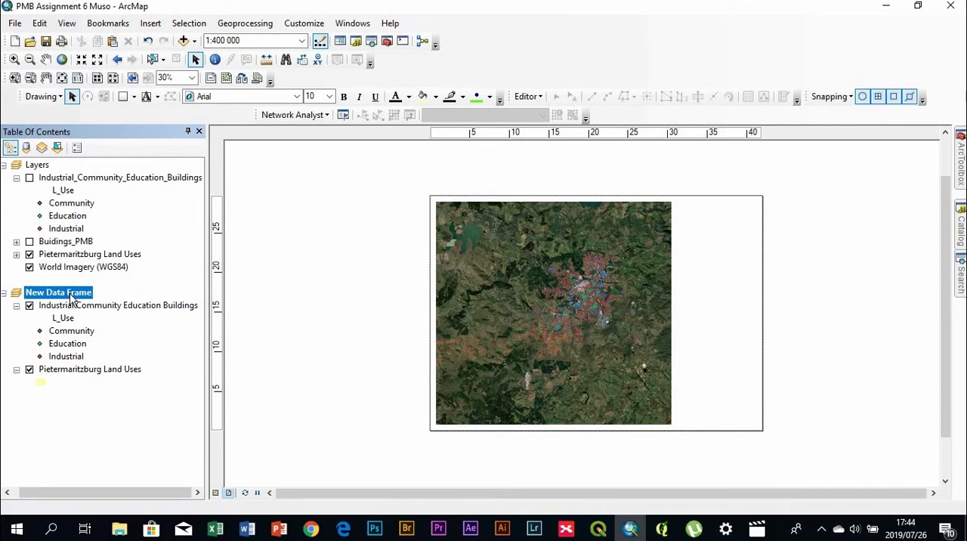
right_click(294, 325)
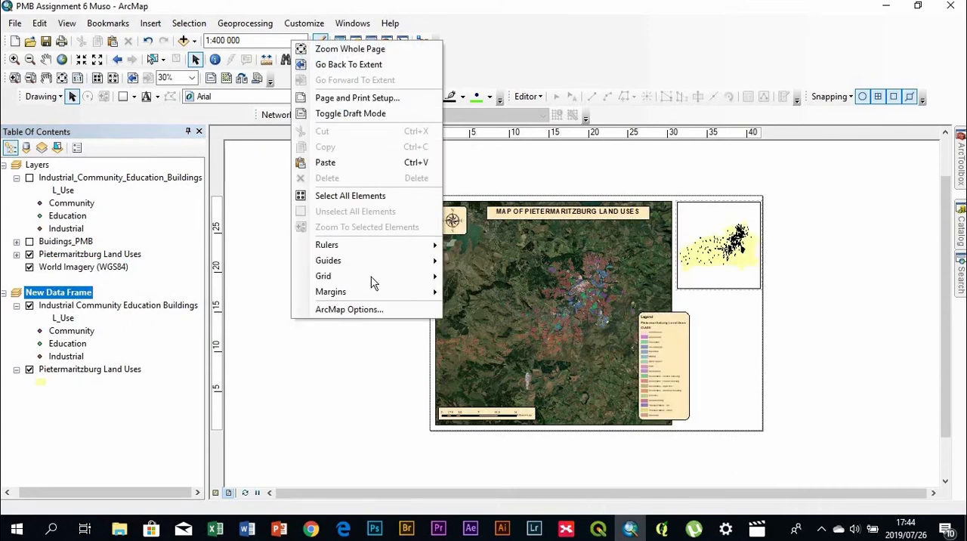
mouse_move(356, 245)
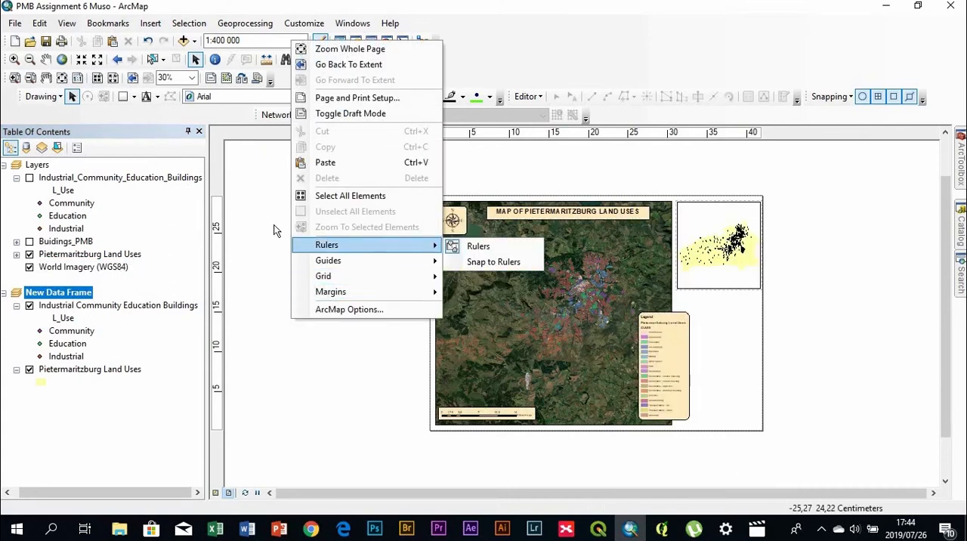
left_click(333, 163)
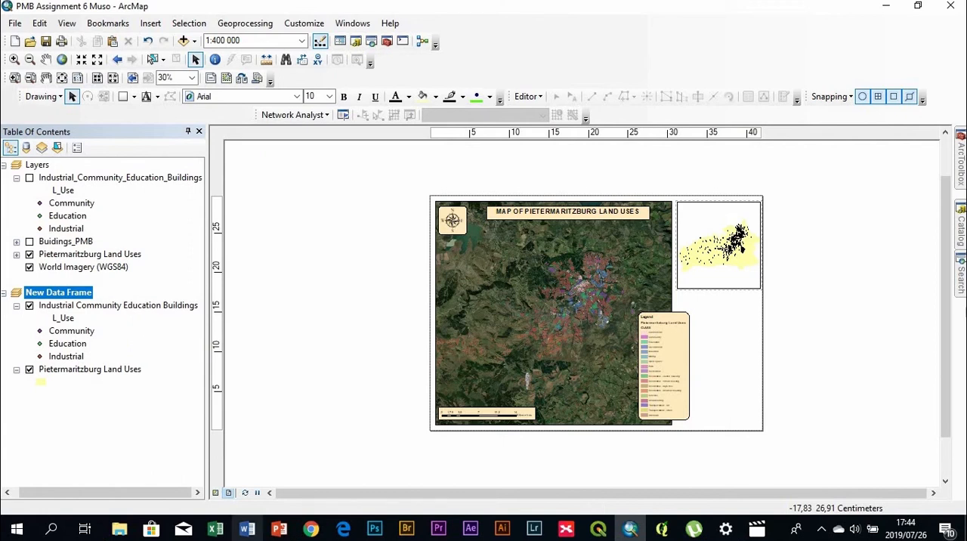
mouse_move(247, 528)
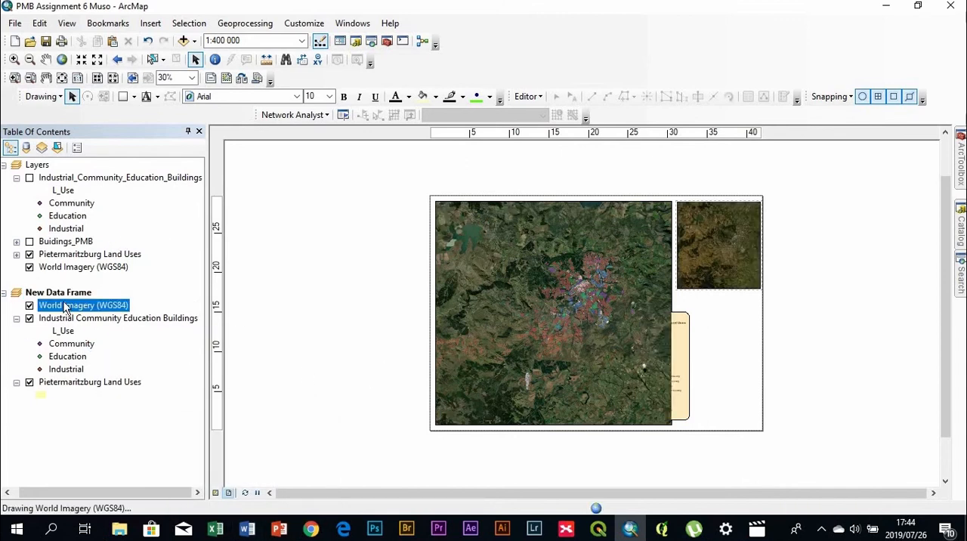
left_click_drag(72, 400, 74, 396)
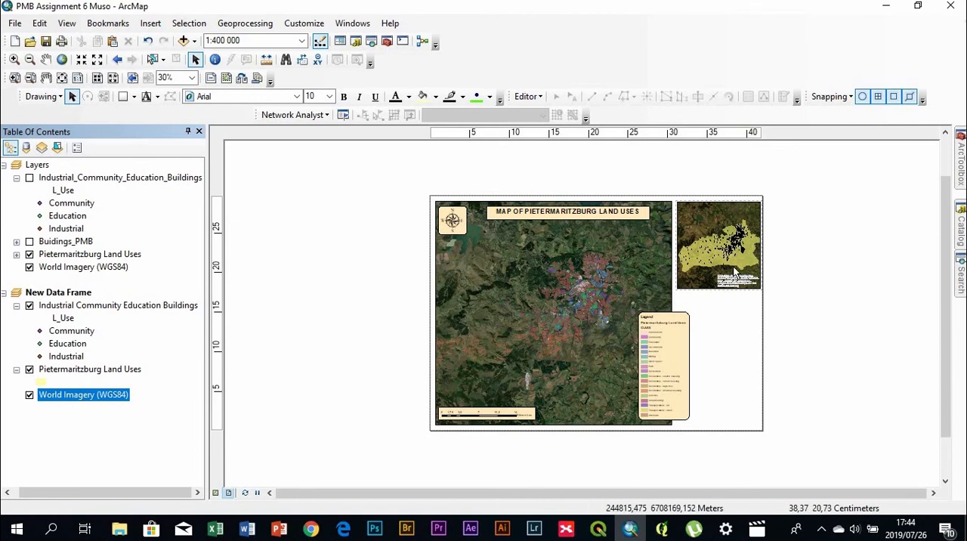
scroll(746, 272, "up", 2)
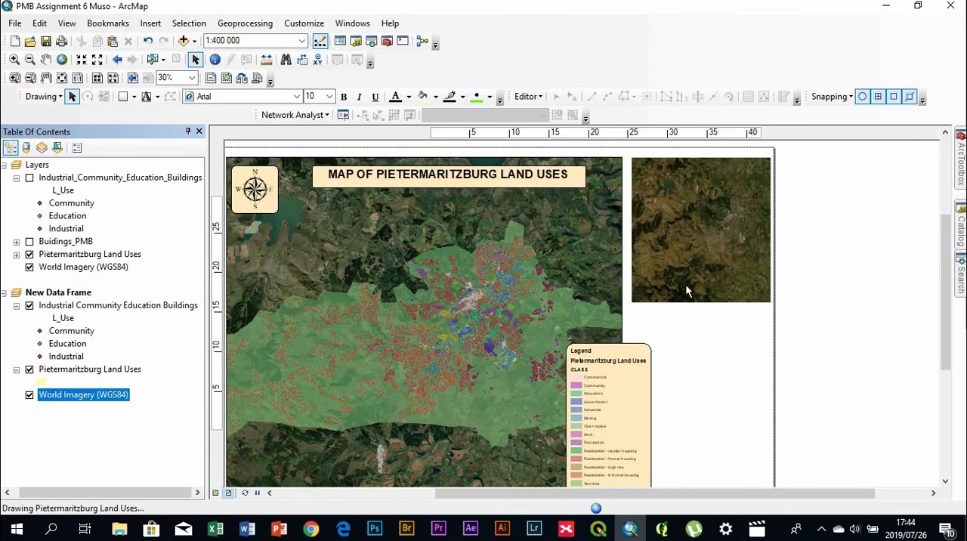
scroll(816, 327, "up", 2)
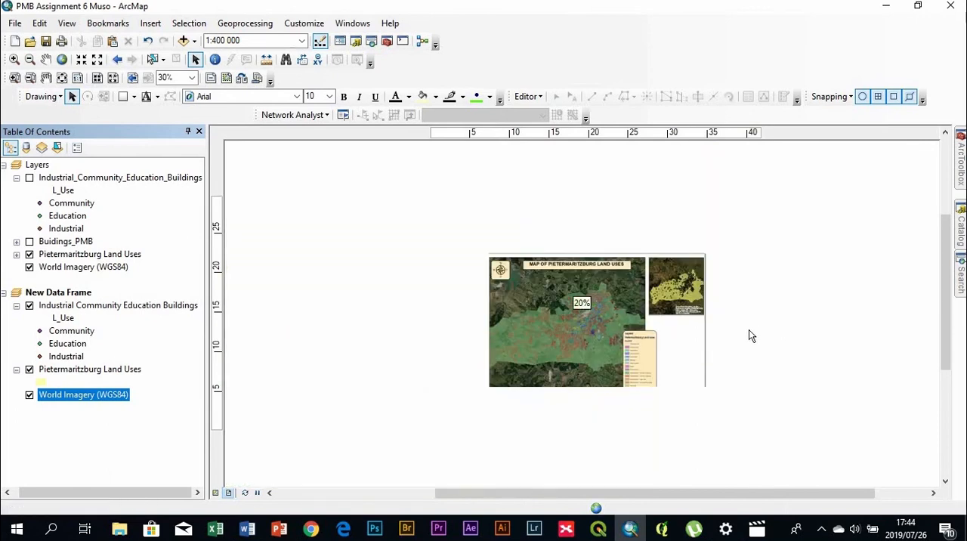
scroll(749, 329, "up", 2)
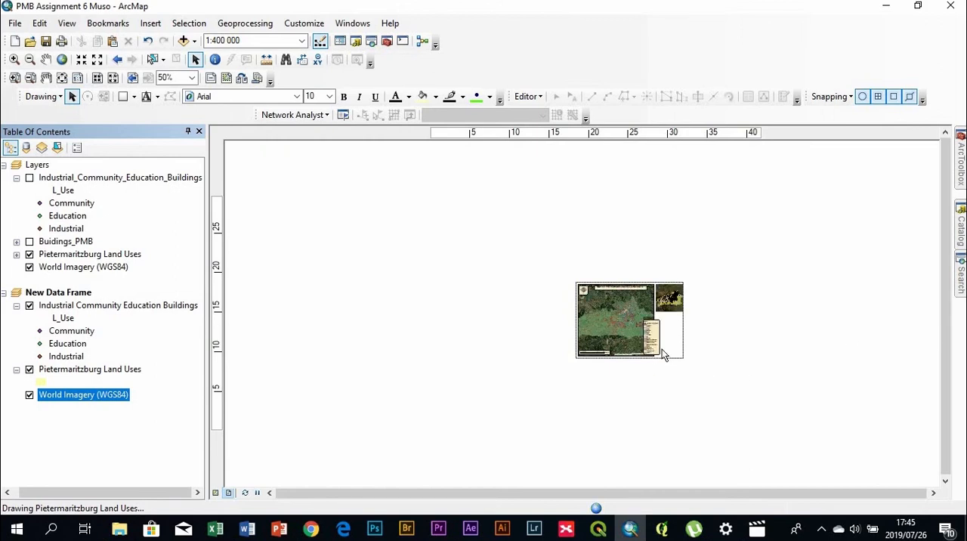
scroll(662, 349, "down", 3)
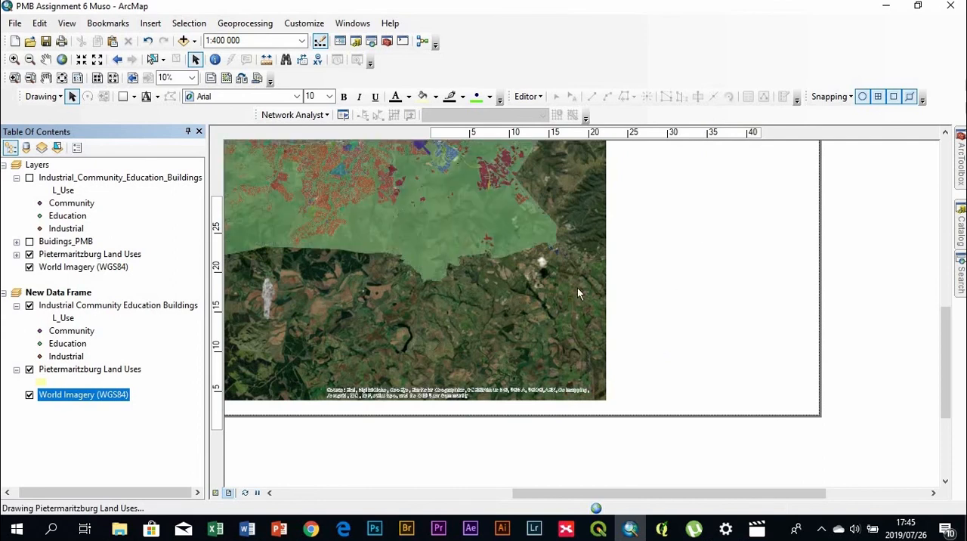
scroll(578, 288, "up", 2)
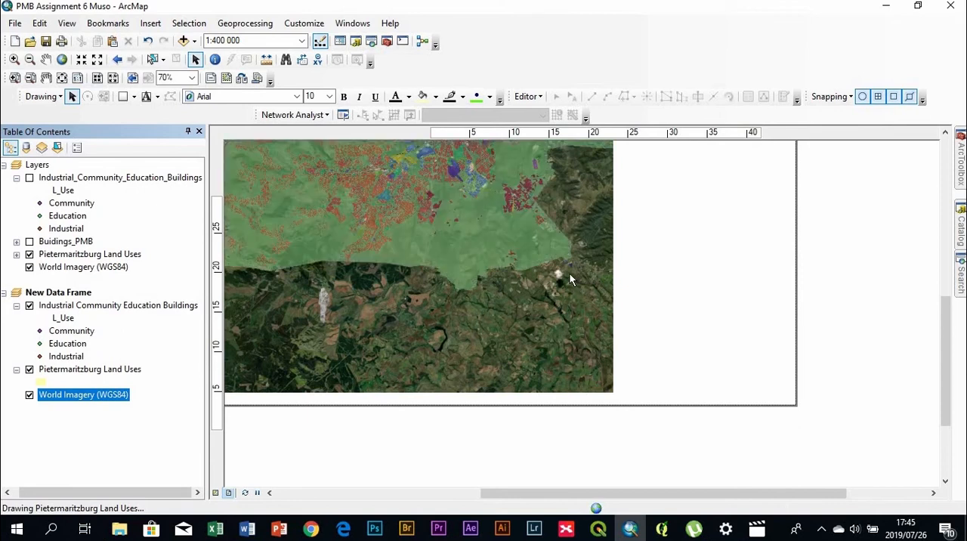
scroll(570, 273, "up", 1)
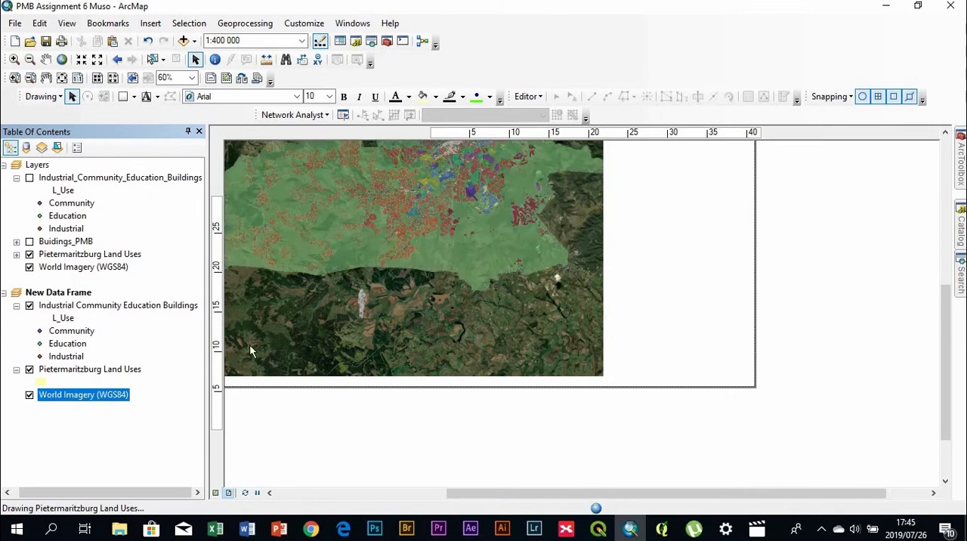
scroll(381, 324, "down", 2)
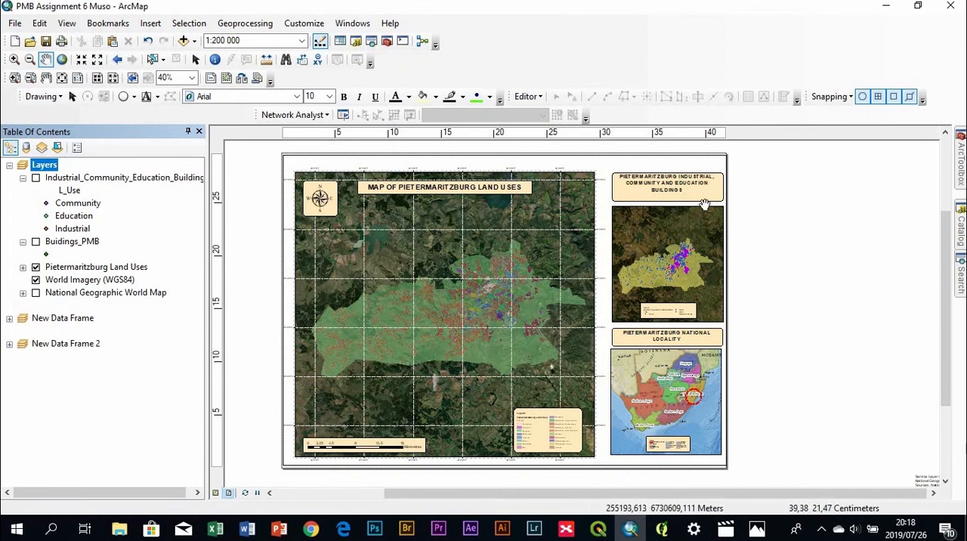
Review the layers inside New Data Frame and New Data Frame 2, and collapse all three data frames
left_click(9, 318)
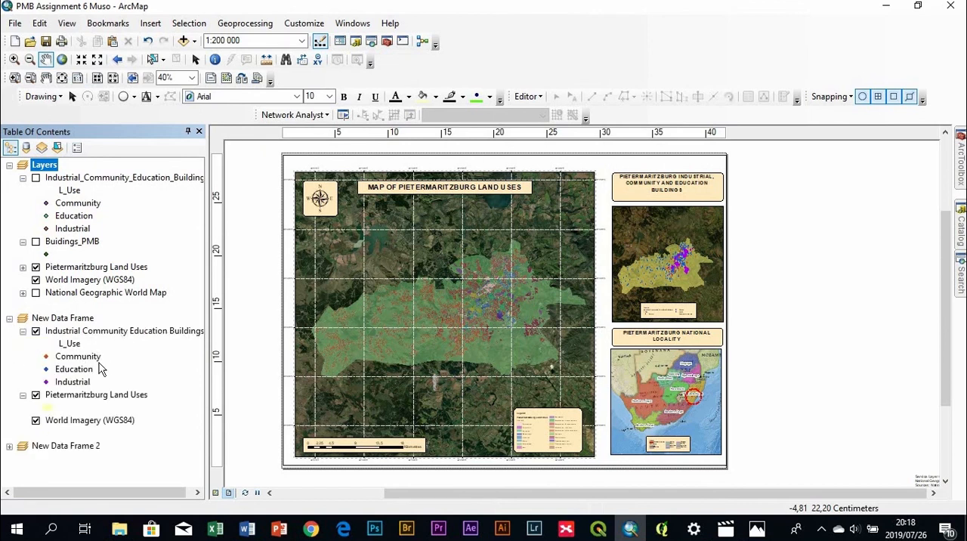
left_click(9, 447)
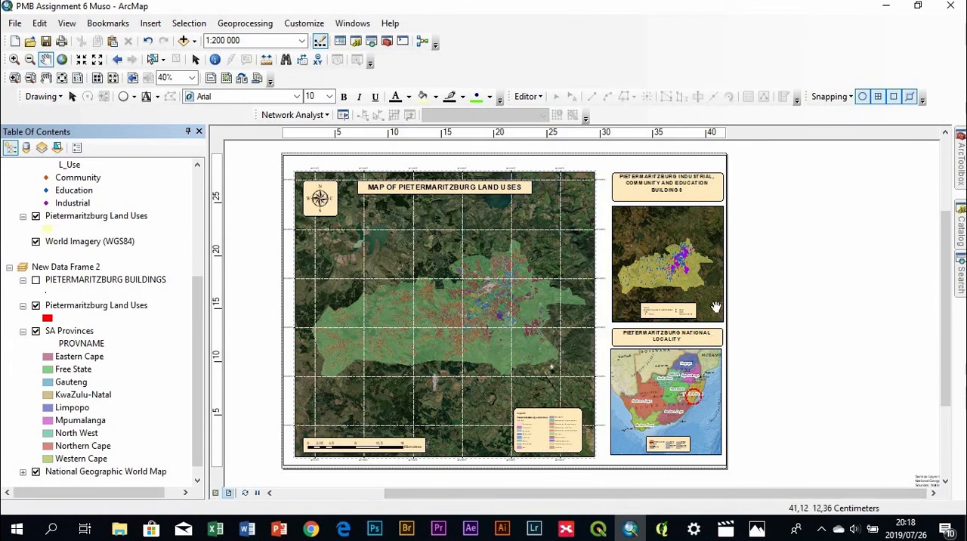
left_click(10, 269)
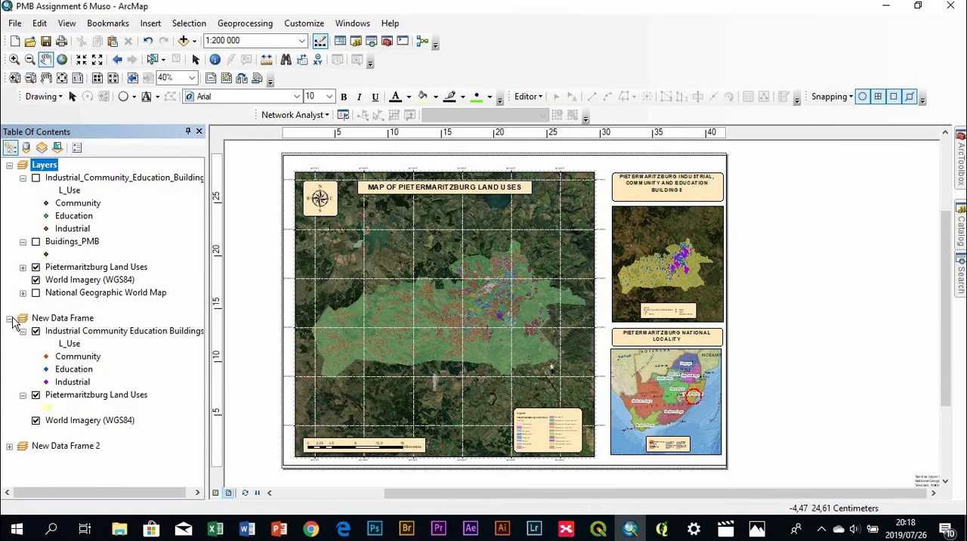
left_click(10, 319)
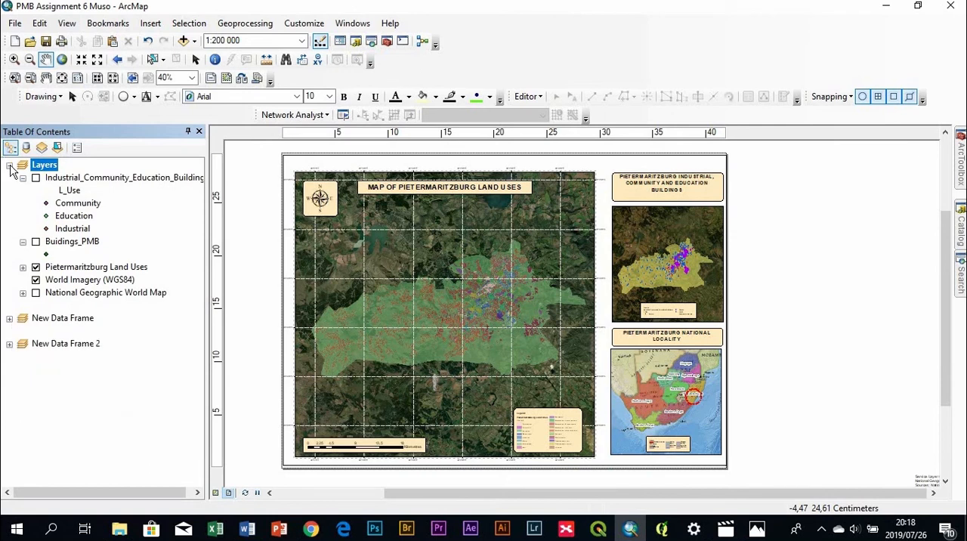
left_click(10, 167)
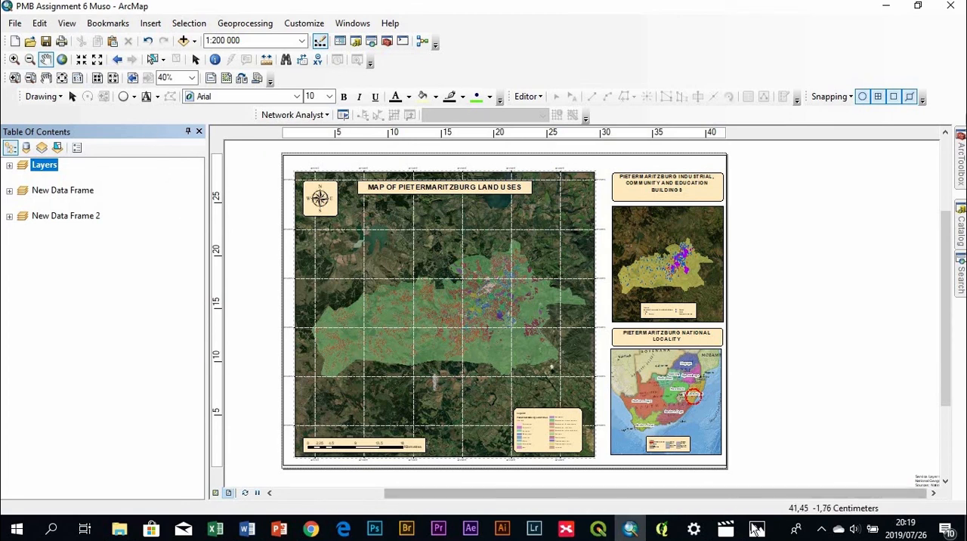
Switch to Photos to examine the exported JPG of the finished map layout, and return to ArcMap
left_click(756, 528)
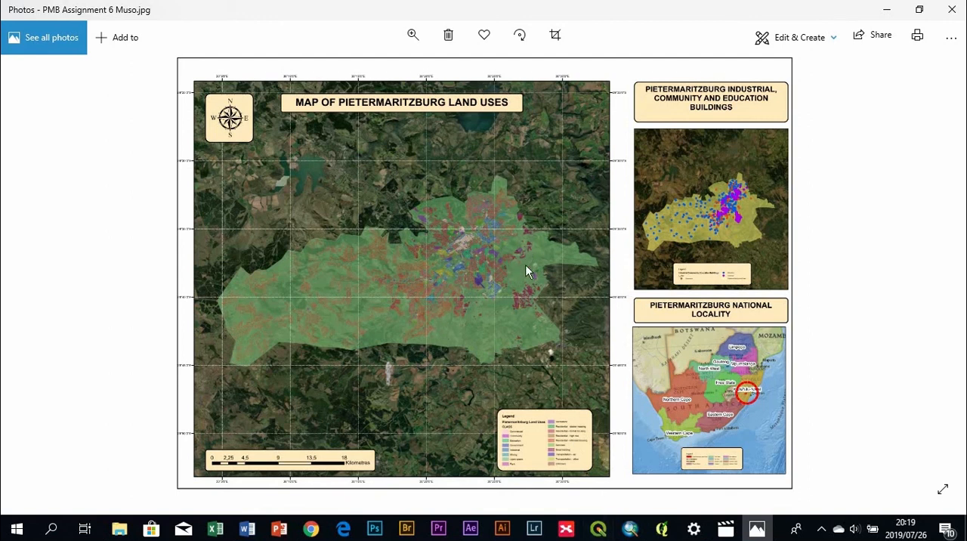
left_click(630, 529)
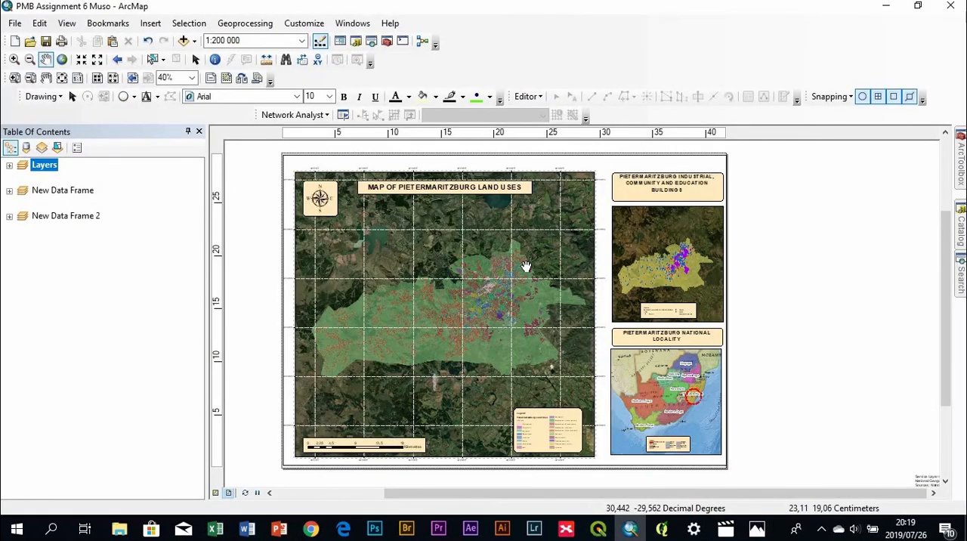
left_click(755, 532)
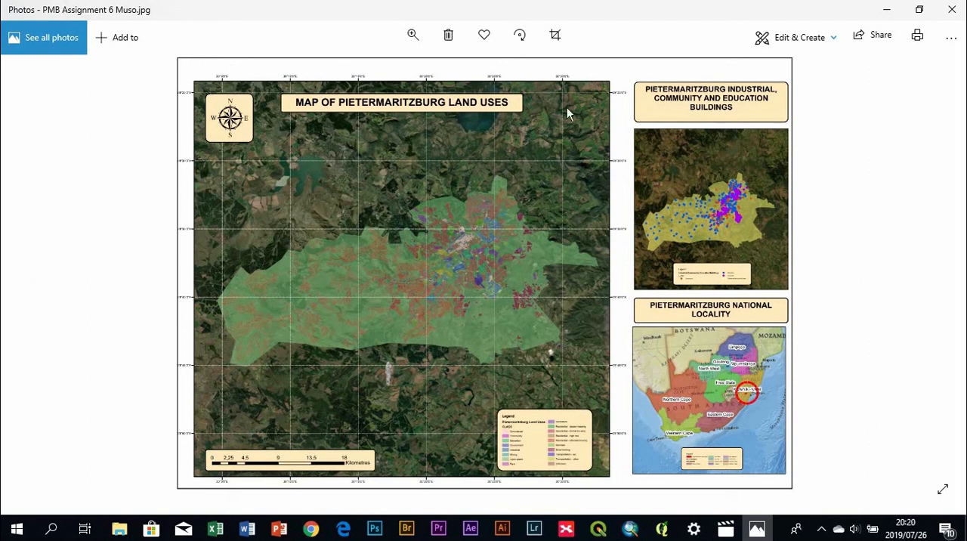
left_click(889, 9)
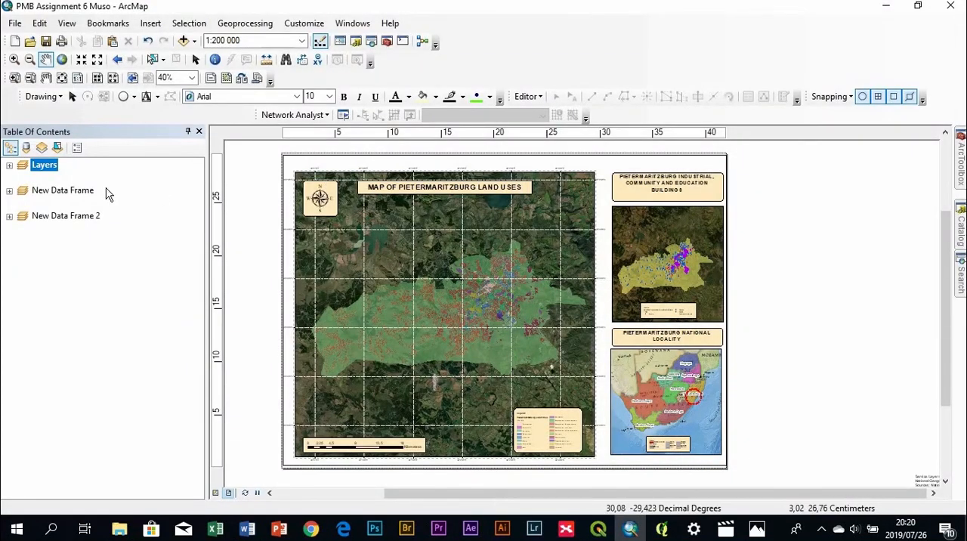
Remove the existing graticule from the Layers data frame's reference grids
left_click(9, 165)
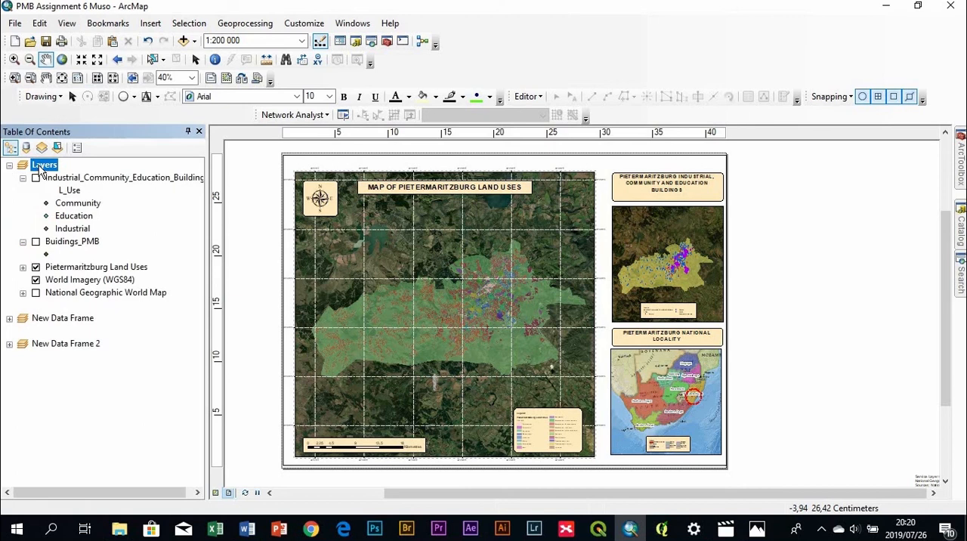
right_click(39, 170)
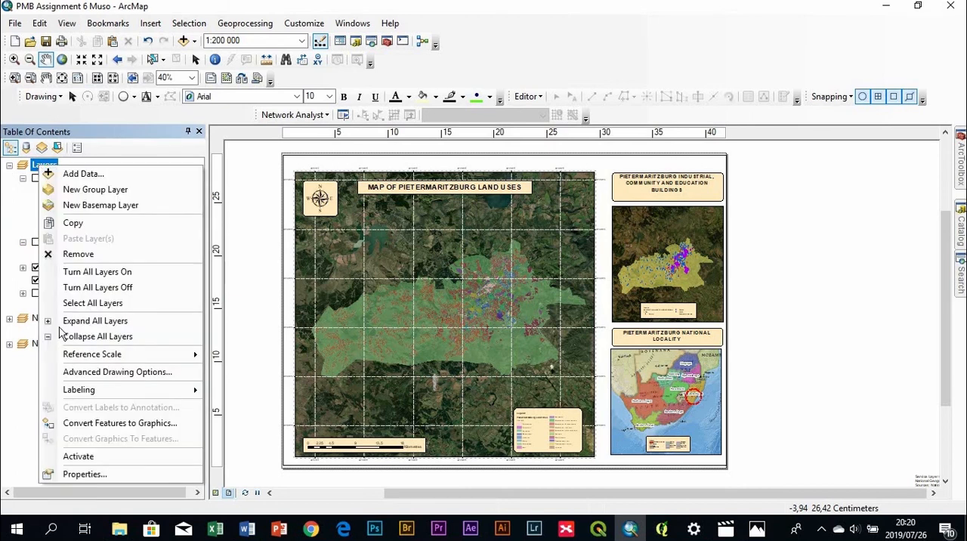
left_click(96, 472)
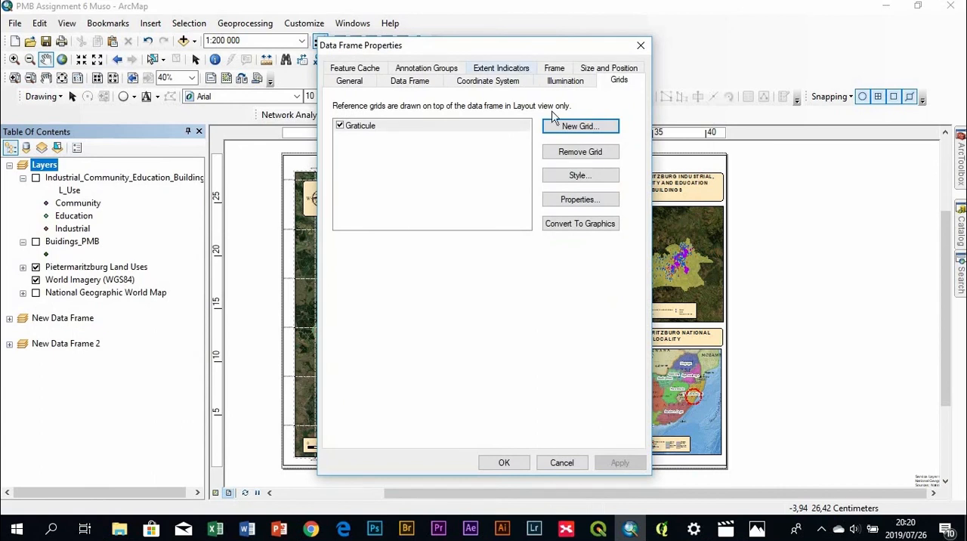
left_click(403, 130)
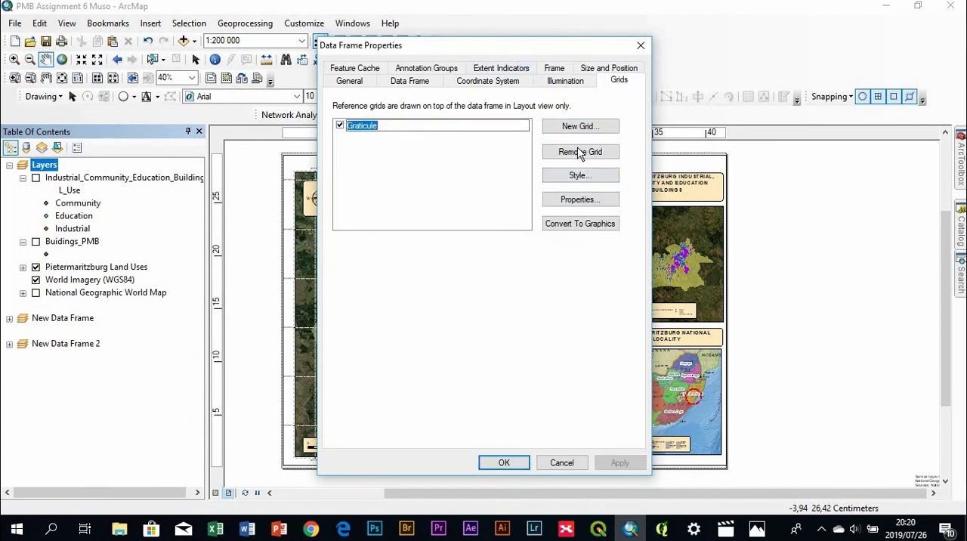
left_click(580, 154)
left_click(588, 155)
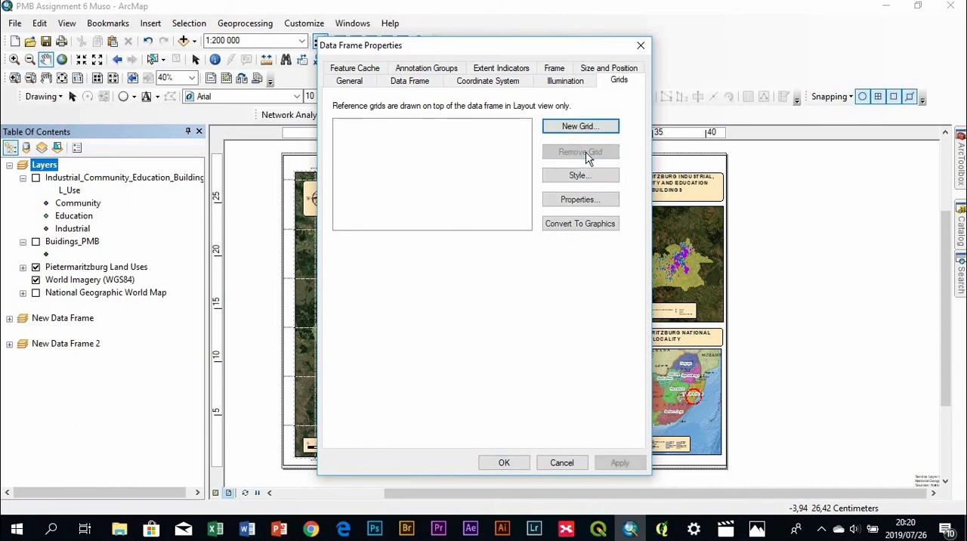
Start a new reference grid for the Layers data frame as a graticule dividing the map by meridians and parallels
left_click(569, 128)
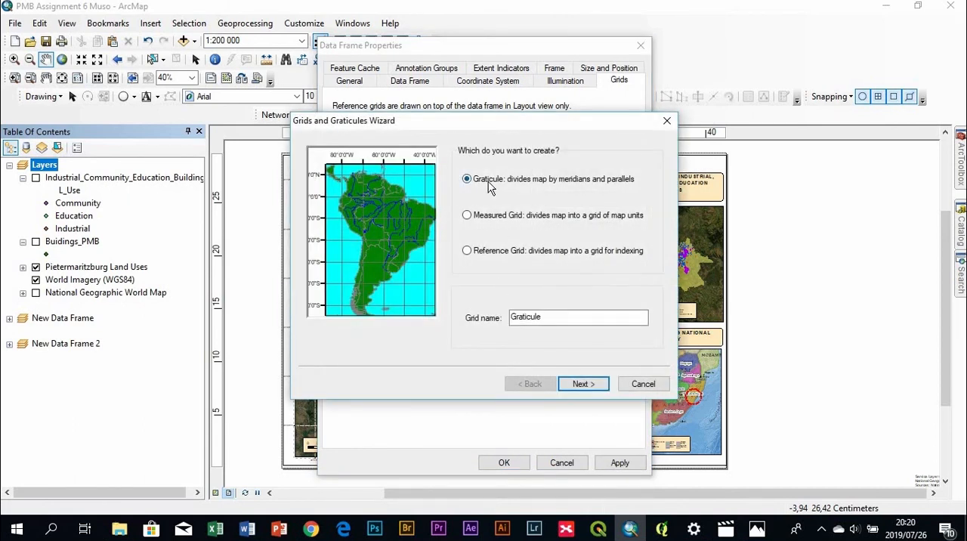
left_click(467, 216)
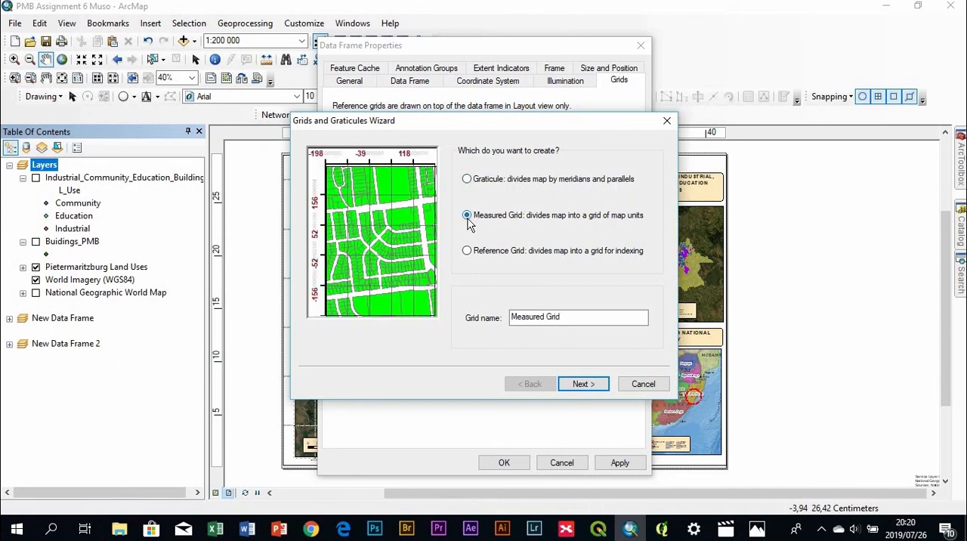
left_click(467, 179)
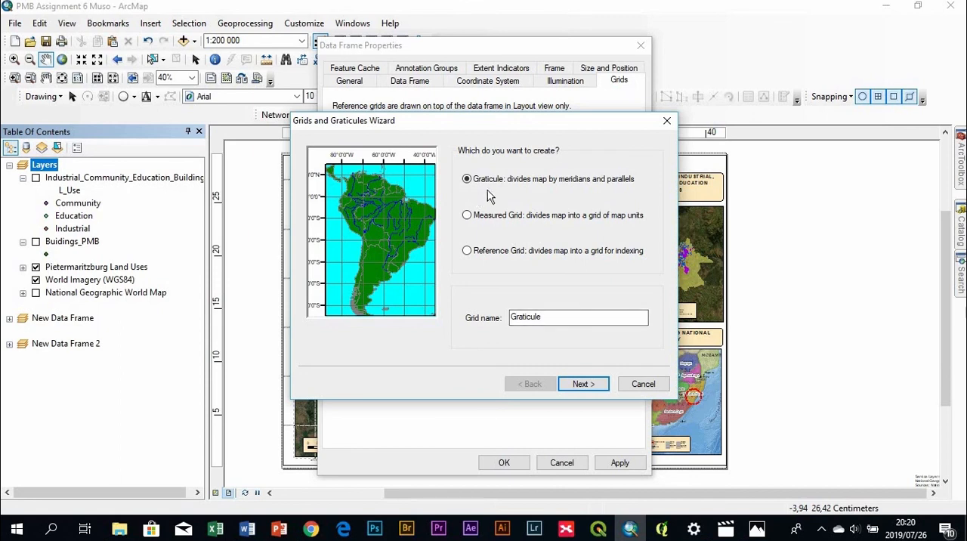
left_click(582, 384)
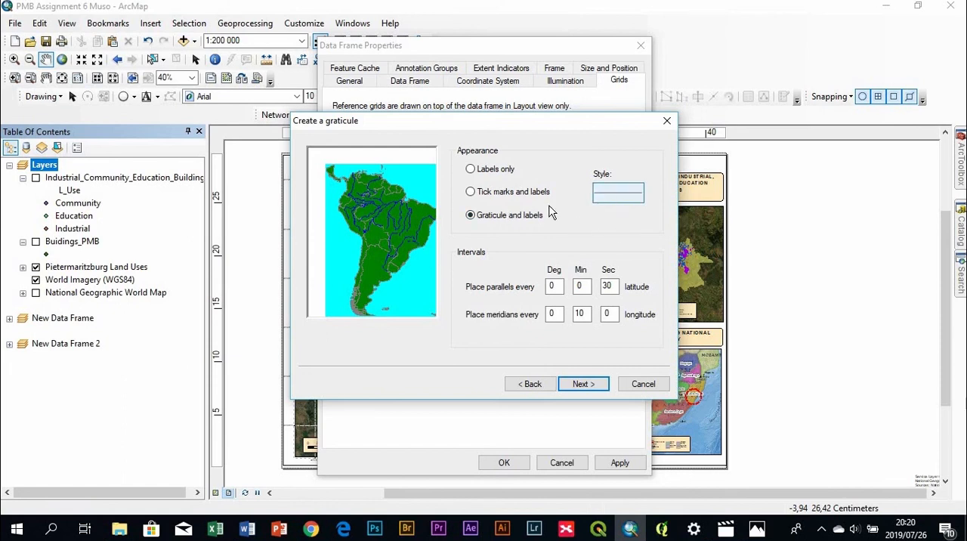
Style the graticule lines with the Dashed 6:1 line symbol in a very light colour
left_click(622, 198)
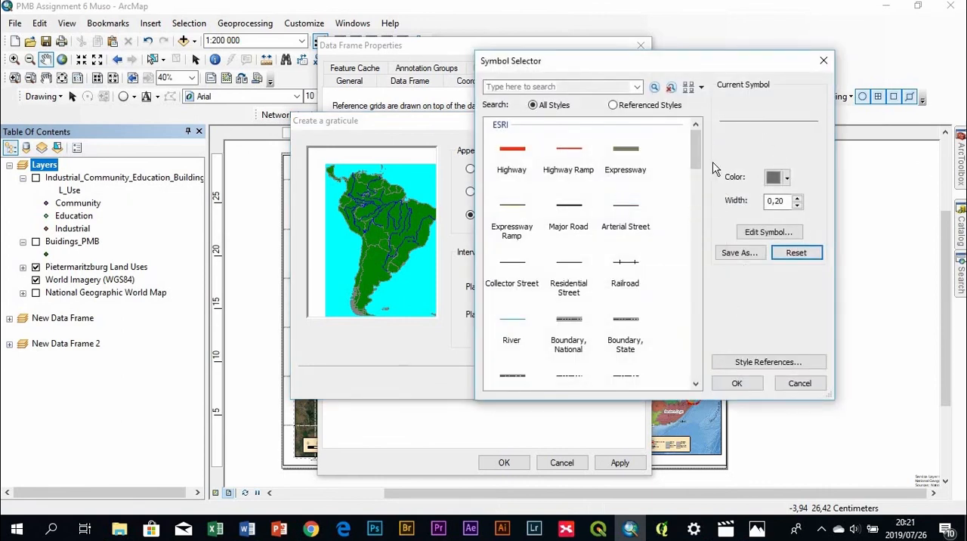
scroll(616, 284, "down", 10)
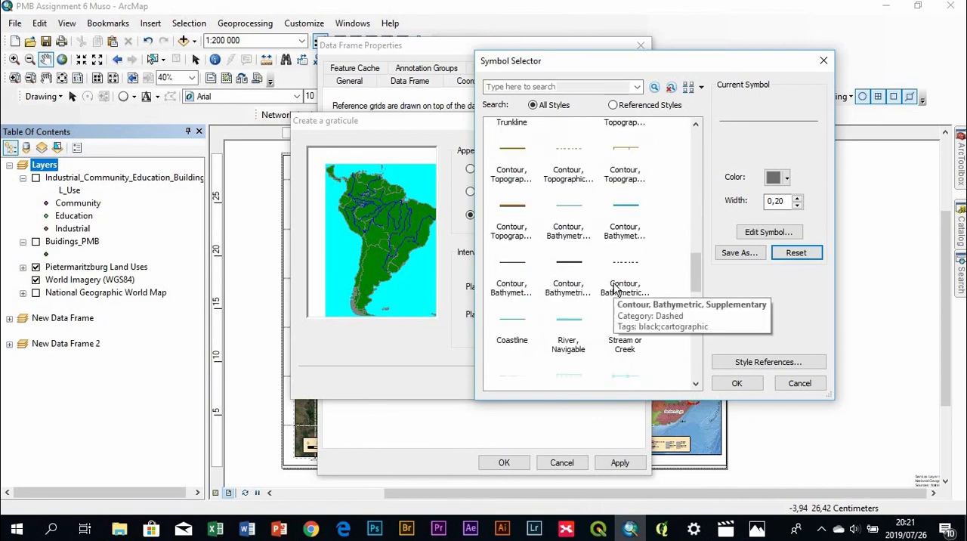
scroll(616, 291, "down", 5)
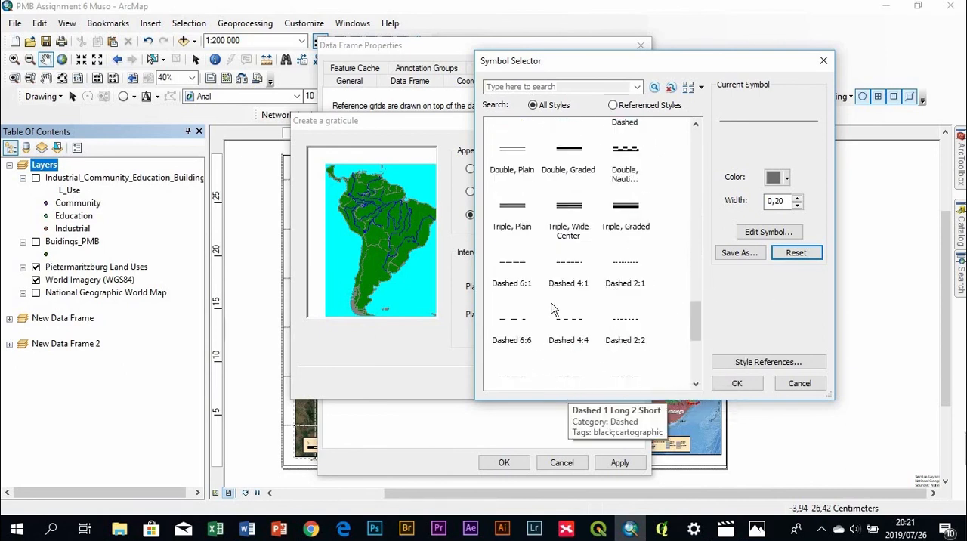
scroll(570, 325, "down", 2)
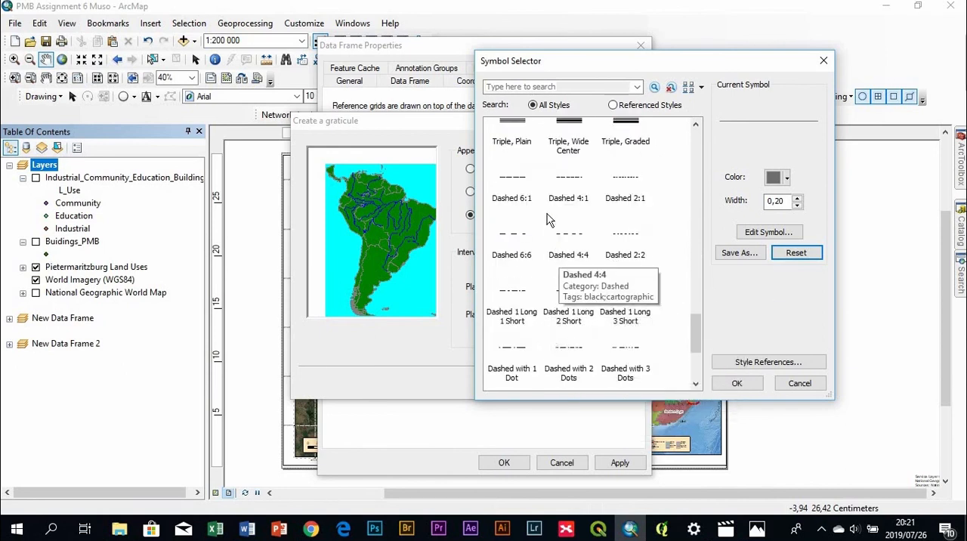
left_click(529, 198)
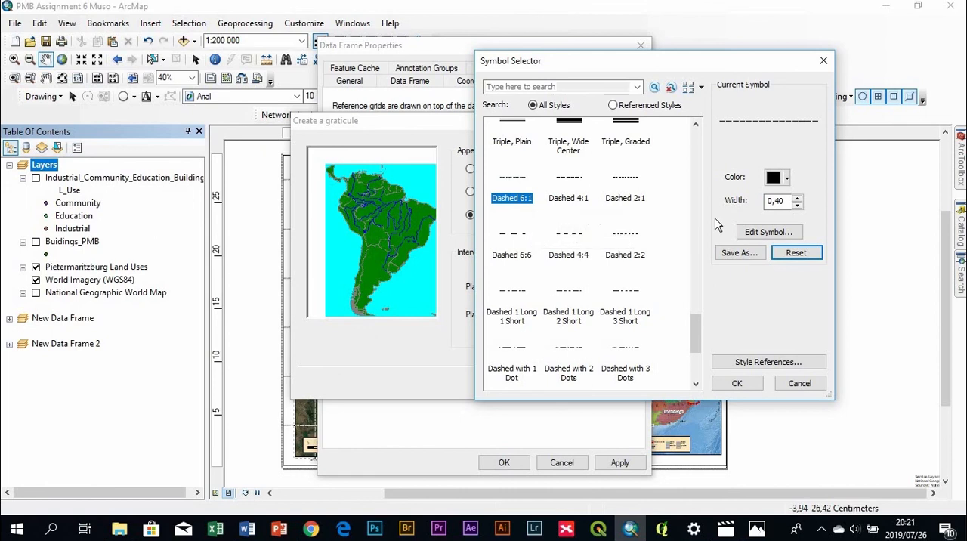
left_click(779, 178)
left_click(770, 228)
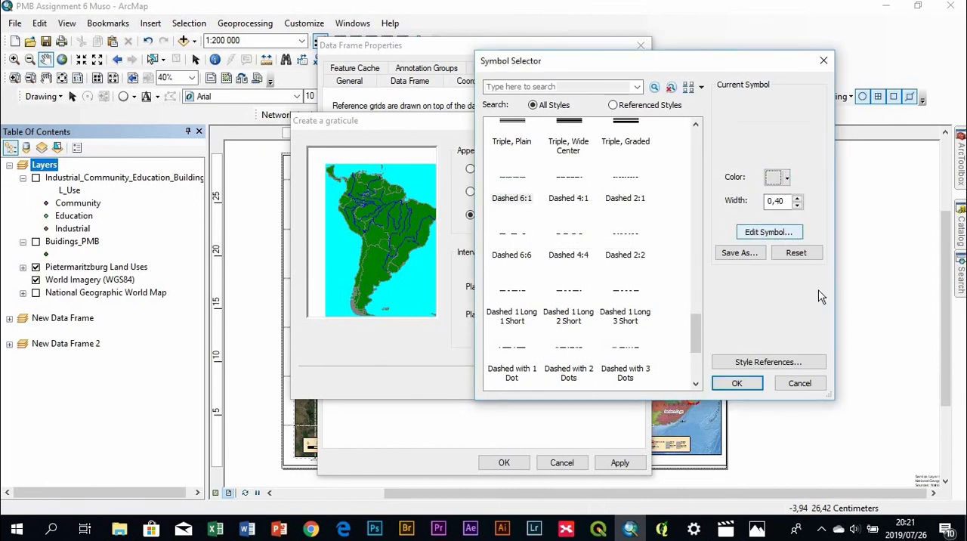
left_click(740, 383)
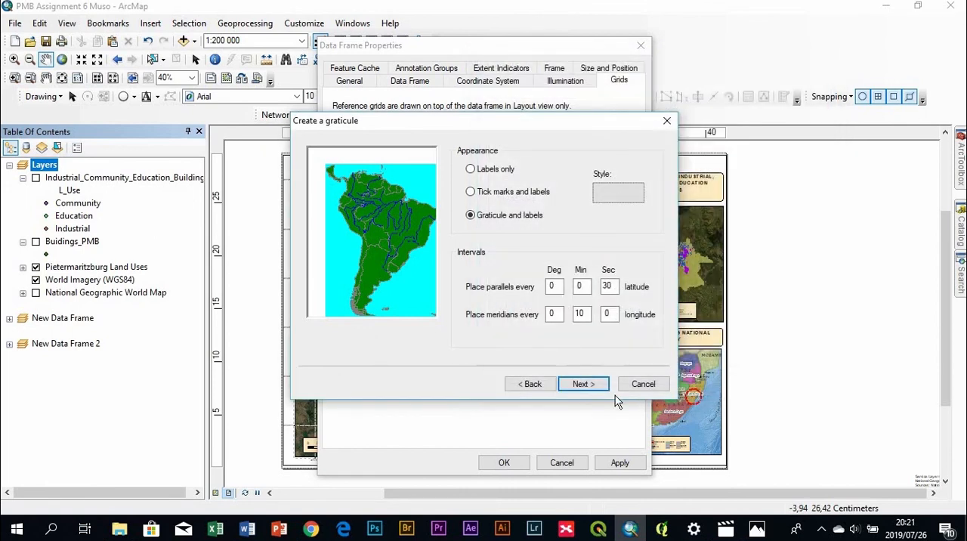
Finish the graticule with the default axes, labels, simple border and fixed grid storage, and add it to the main map
left_click(586, 386)
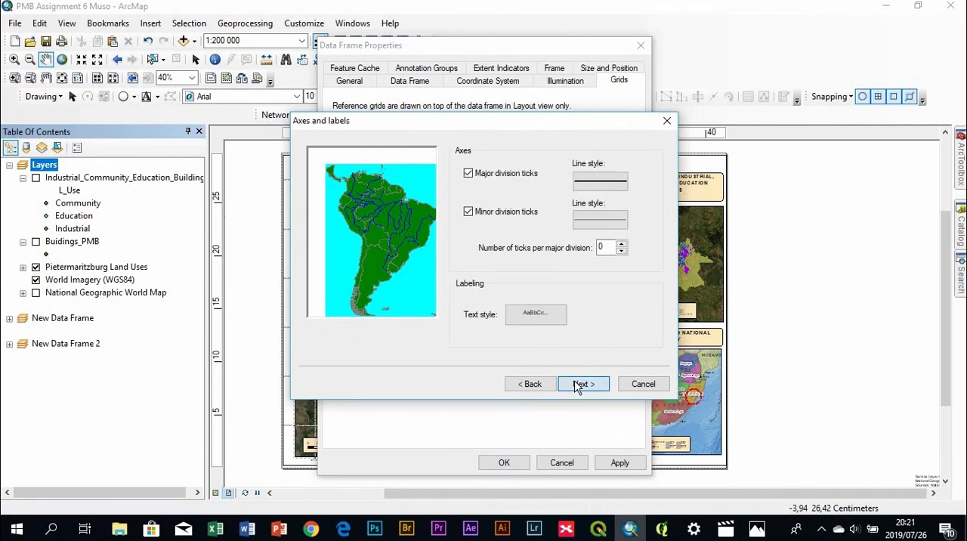
left_click(579, 385)
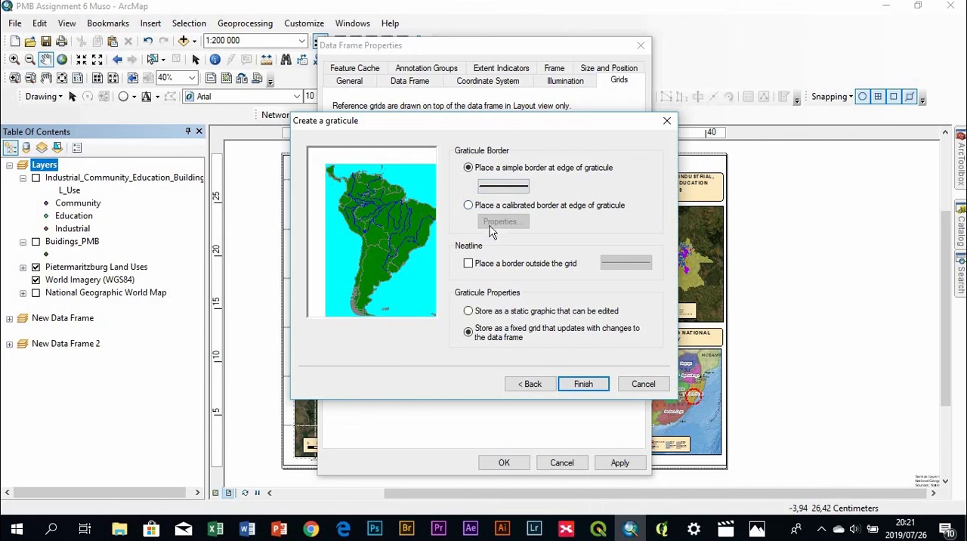
left_click(595, 384)
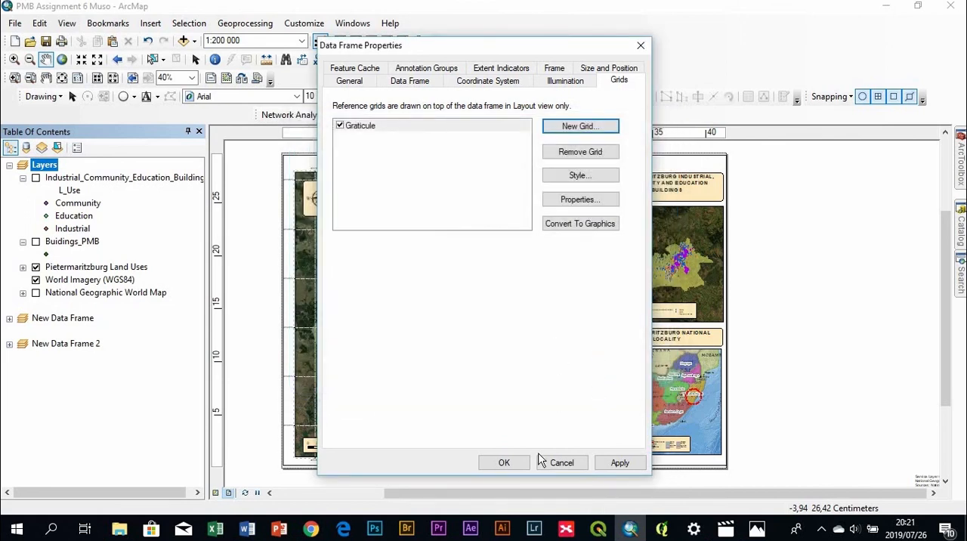
left_click(504, 463)
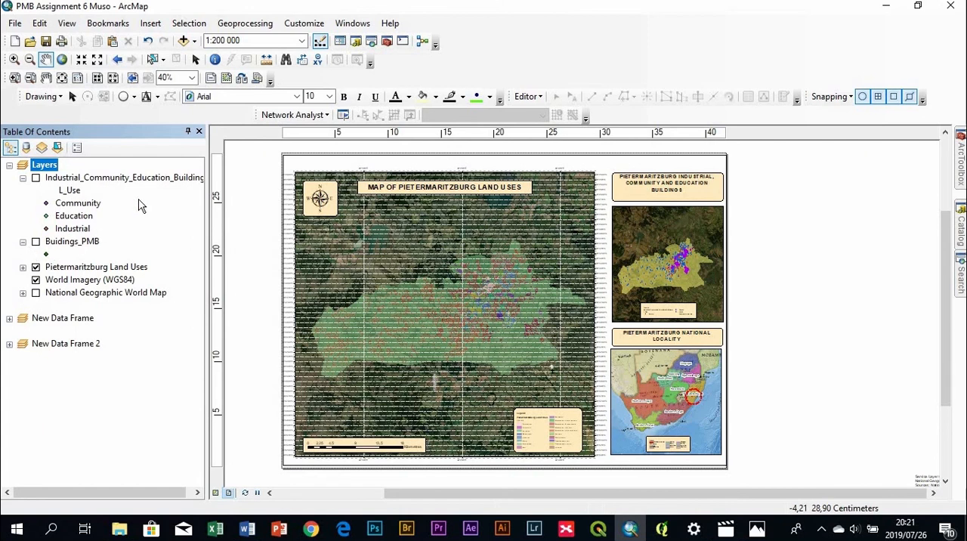
Set the minutes value of both the X axis and Y axis intervals of the Layers graticule to 5 and apply the change
right_click(53, 167)
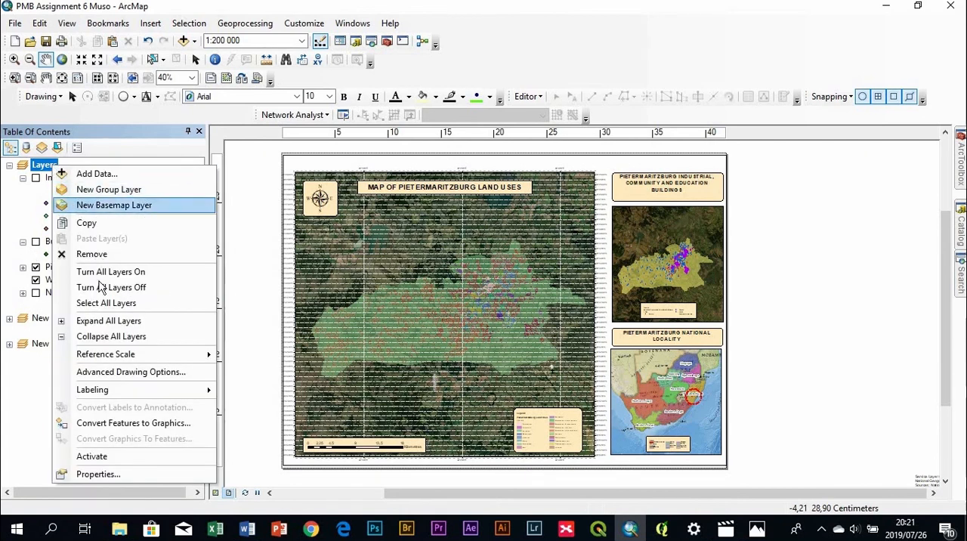
left_click(165, 468)
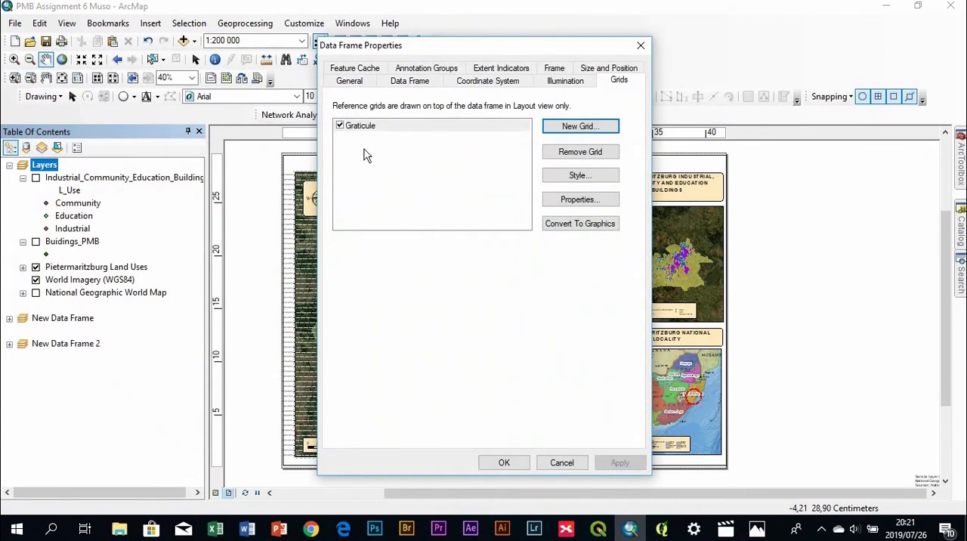
double_click(421, 125)
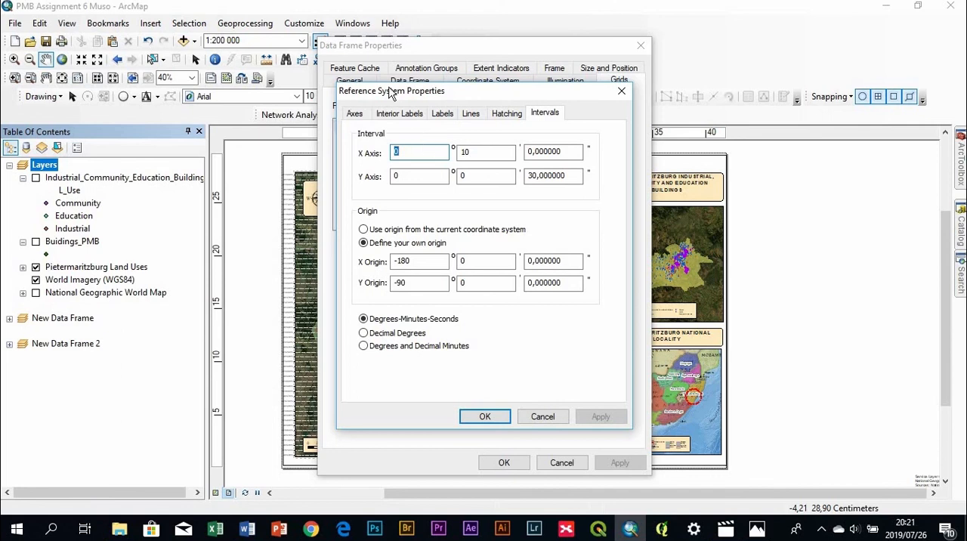
left_click_drag(480, 108, 579, 97)
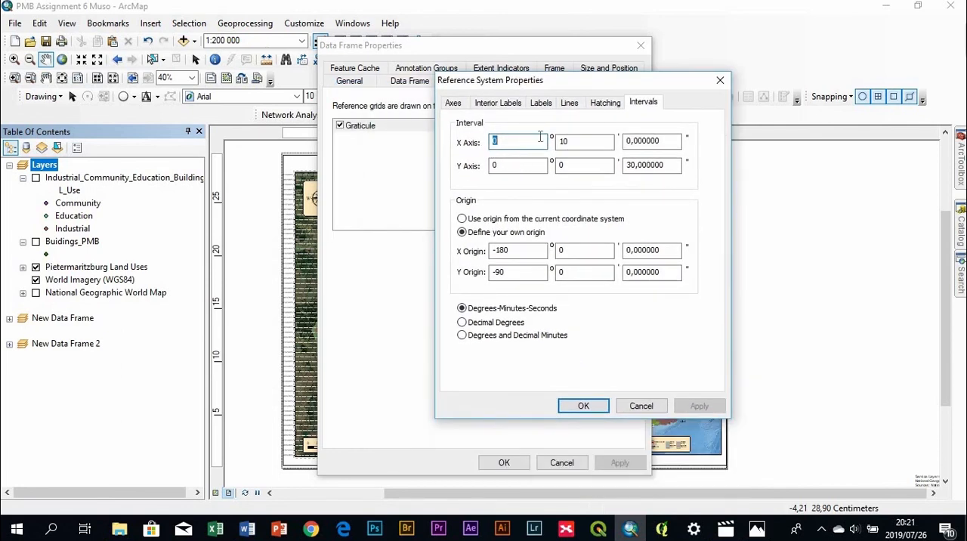
left_click(572, 142)
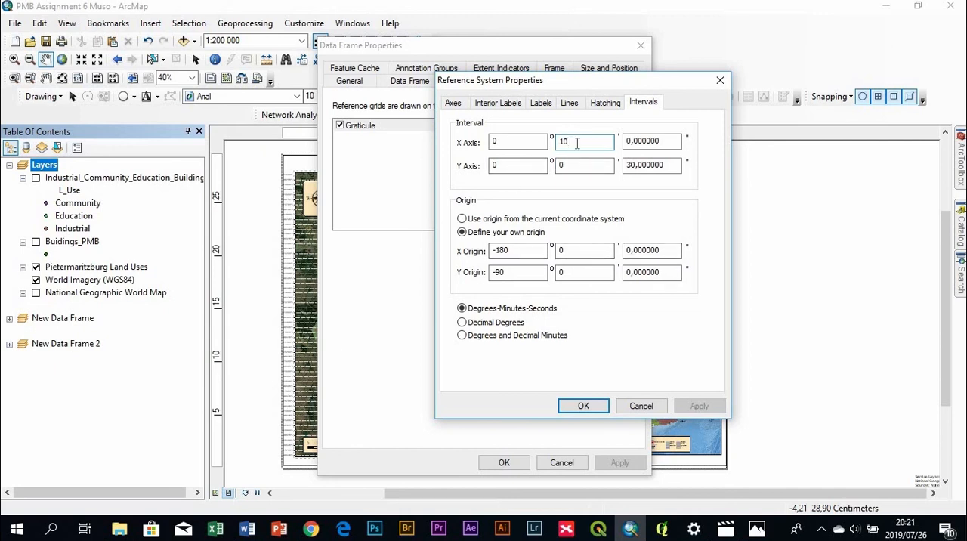
key("BackSpace")
key("BackSpace")
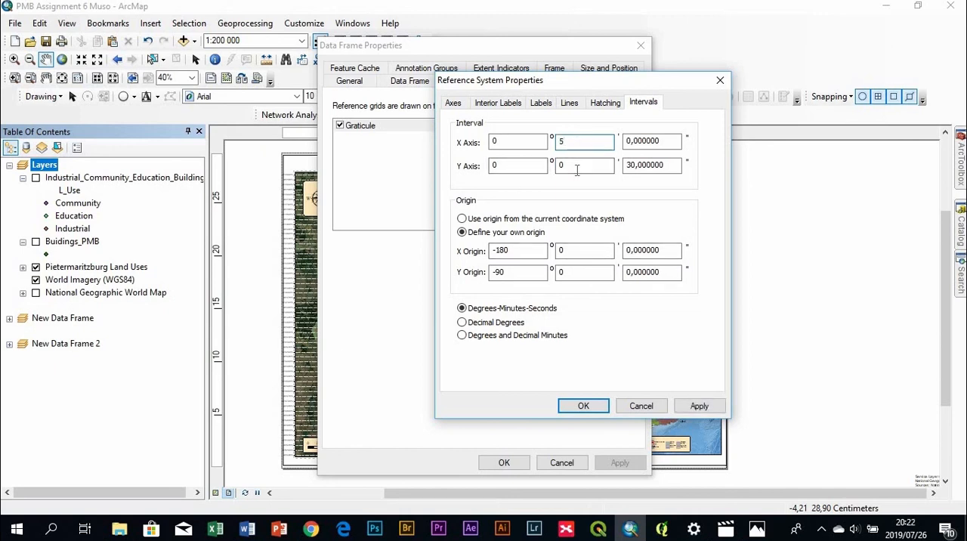
left_click(576, 170)
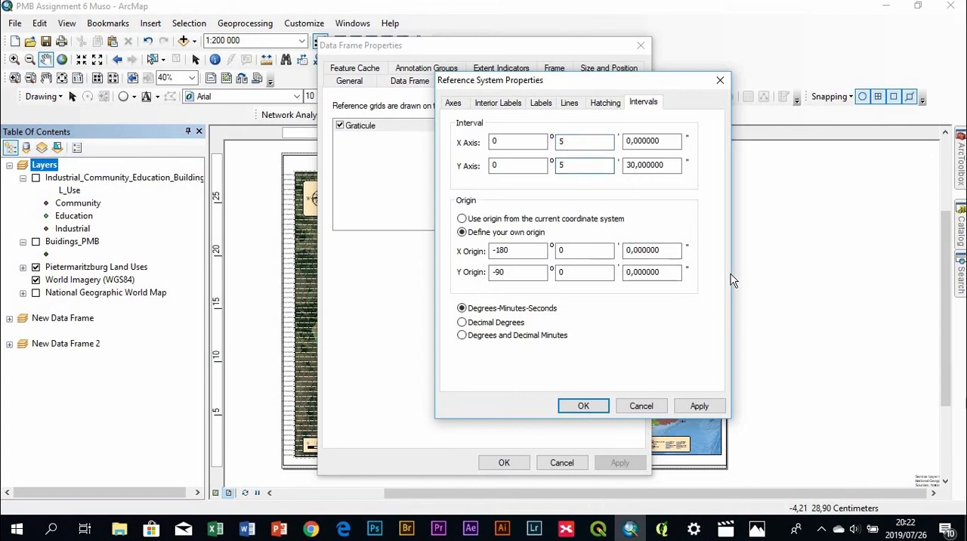
left_click(592, 407)
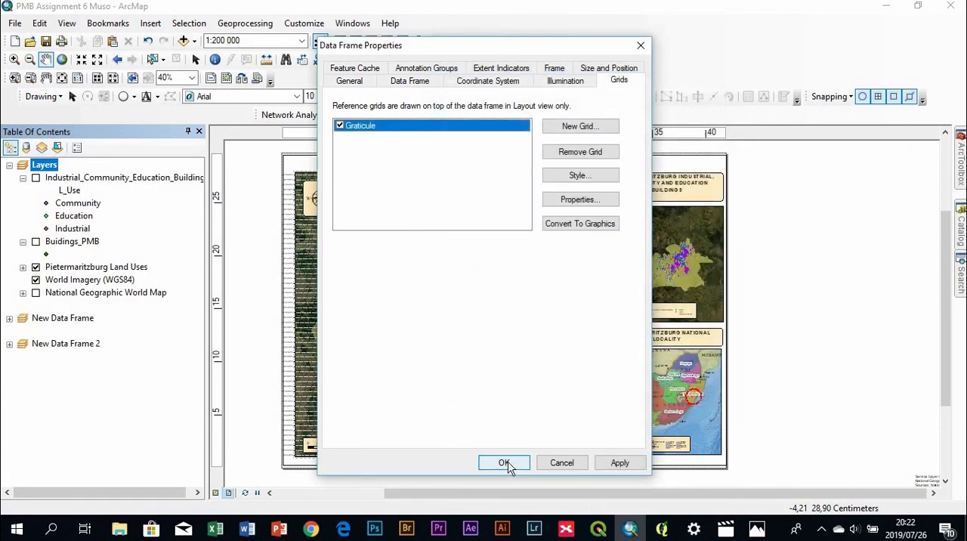
left_click(634, 462)
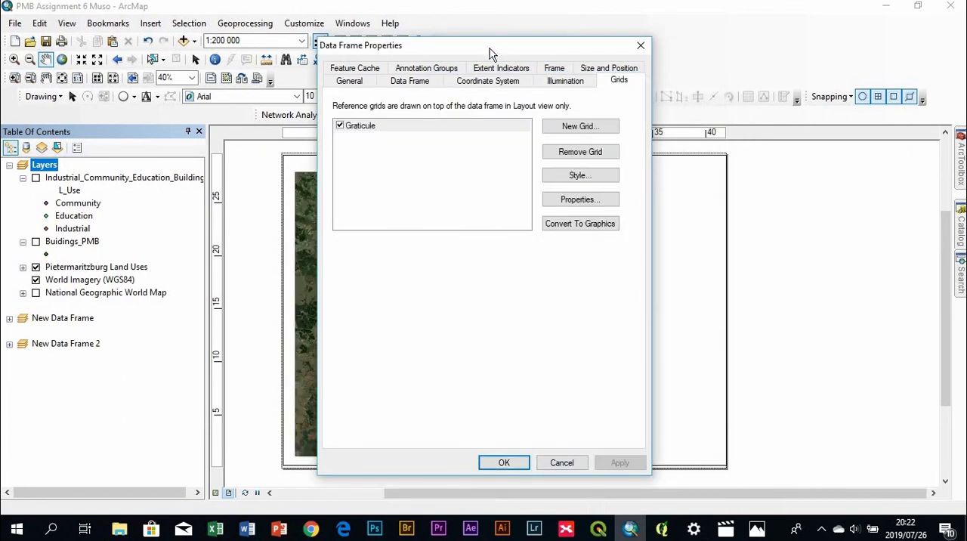
left_click_drag(490, 49, 651, 22)
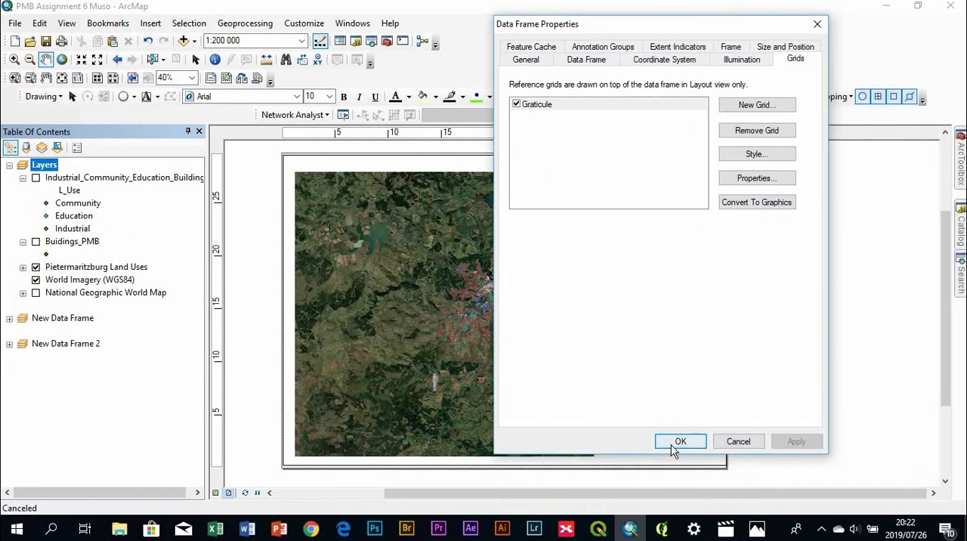
left_click(678, 443)
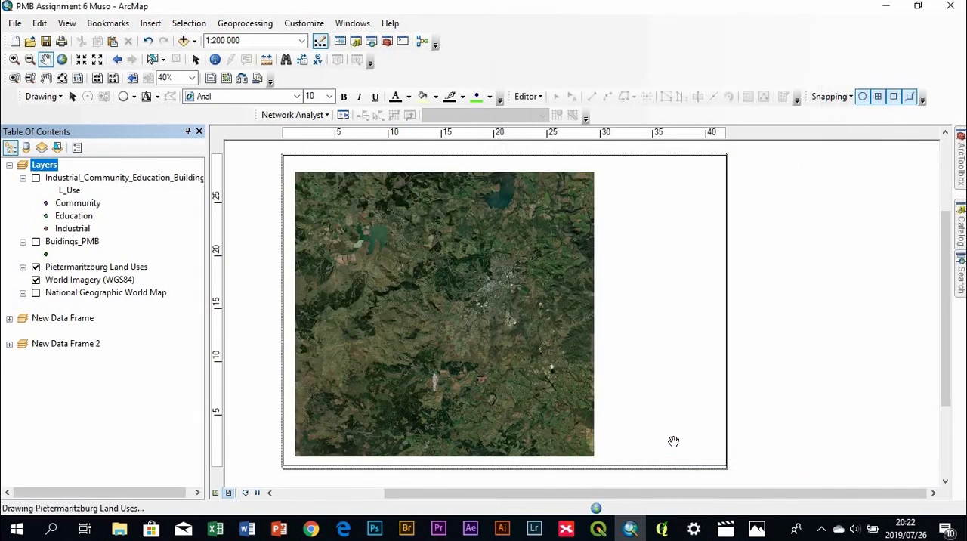